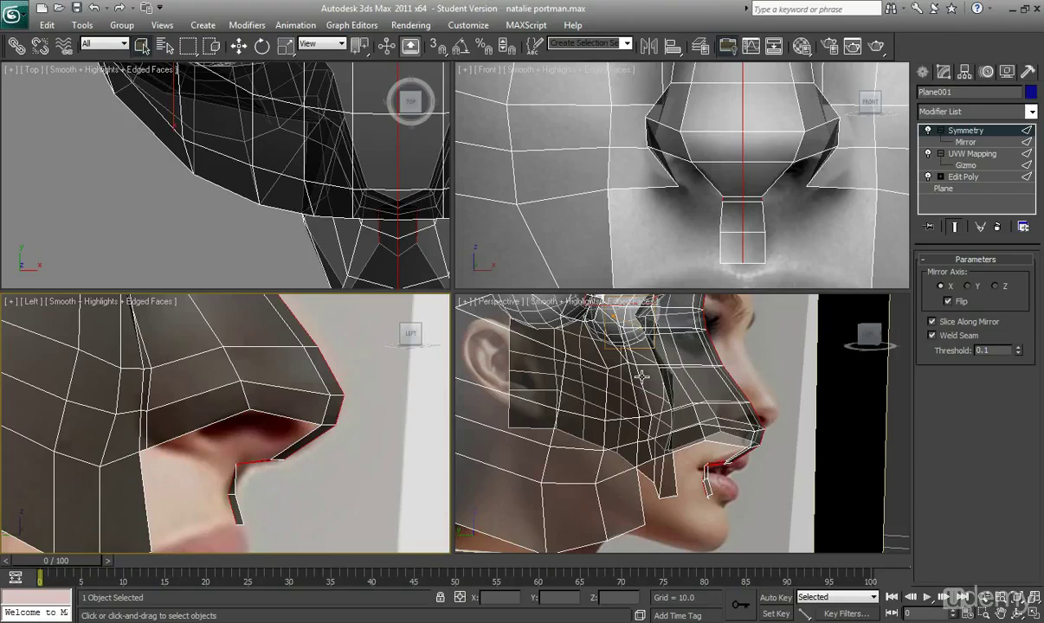
Step: Examine the nostril area of the face mesh against the profile photo, both solid and see-through
alt+middle_drag(718, 451, 741, 512)
key(alt+x)
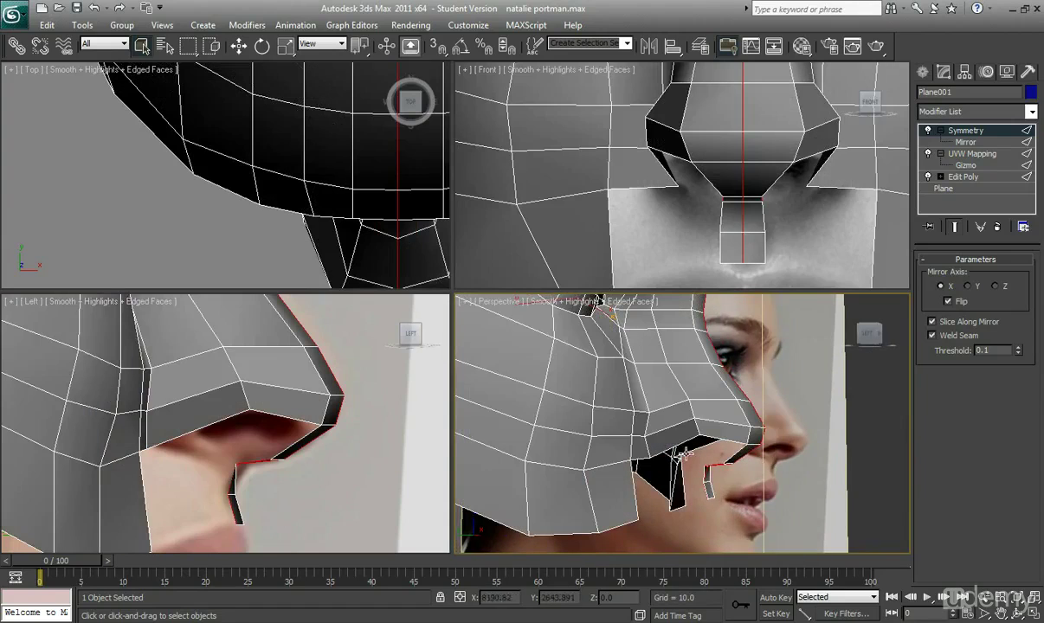
middle_drag(204, 429, 217, 450)
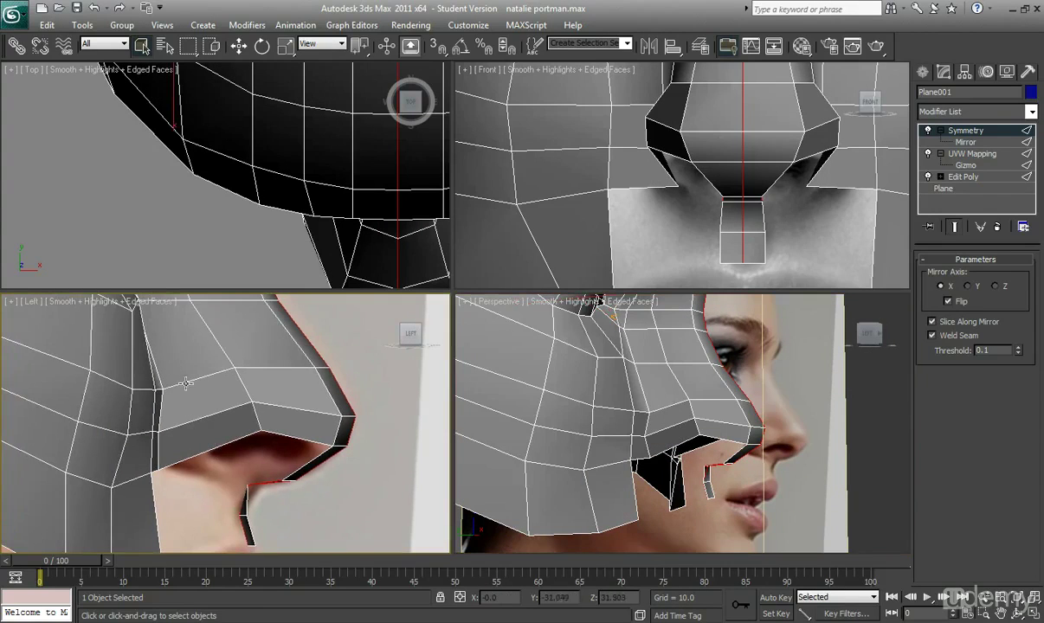
scroll(208, 438, up, 2)
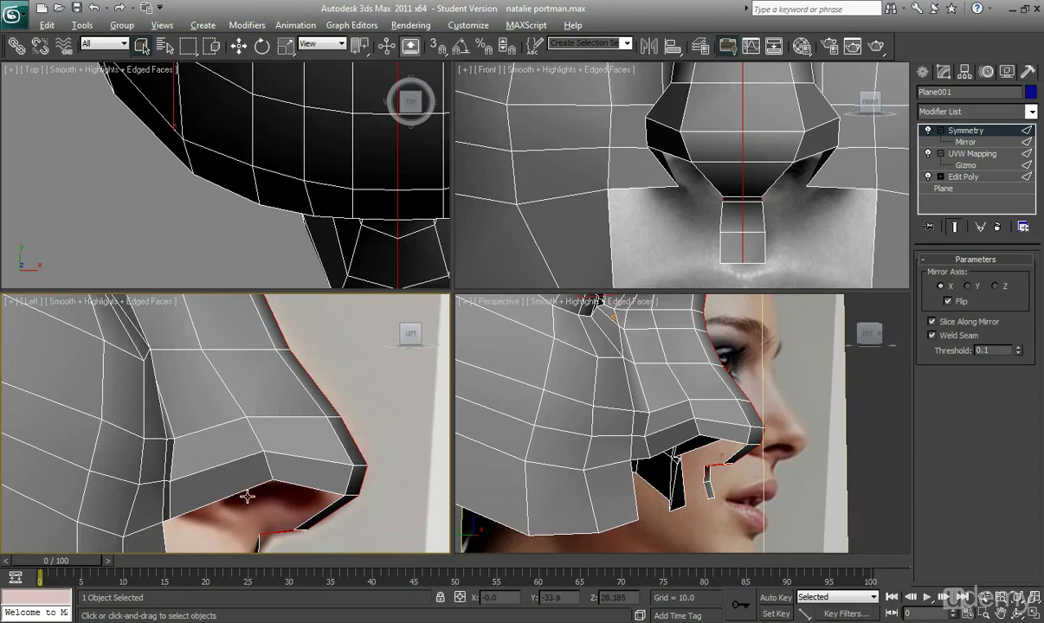
key(alt+x)
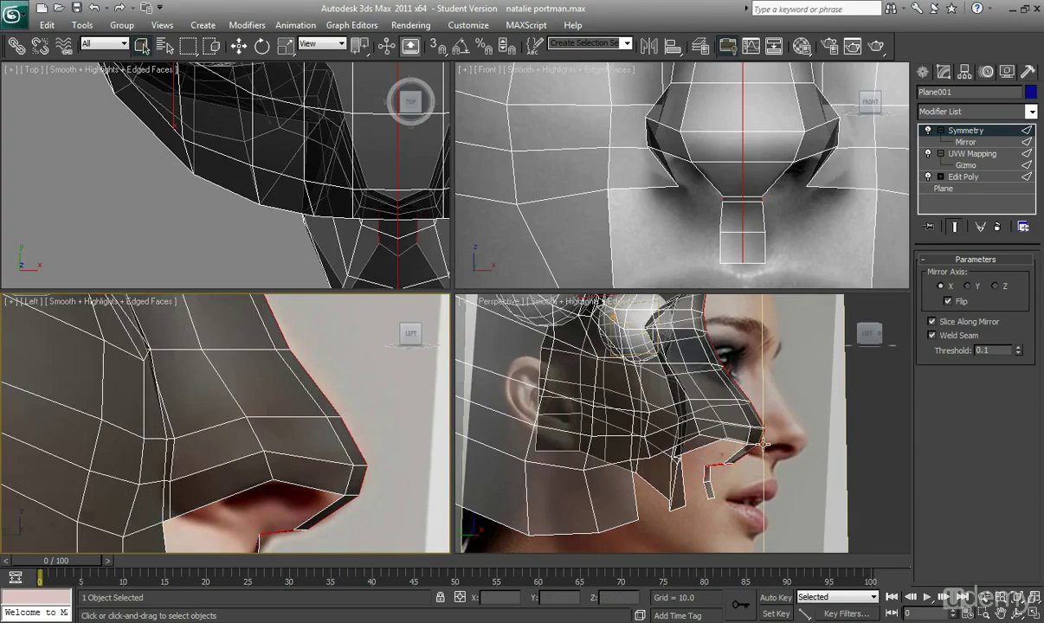
alt+middle_drag(763, 445, 699, 501)
key(alt+x)
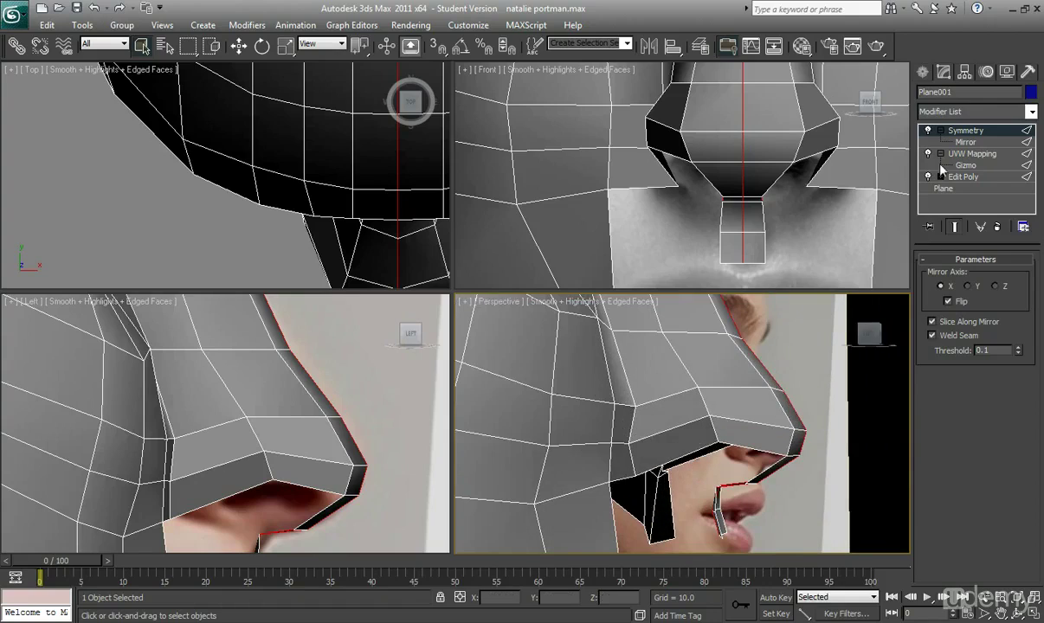
Step: Delete the UVW Mapping modifier from the face mesh's modifier stack
click(972, 178)
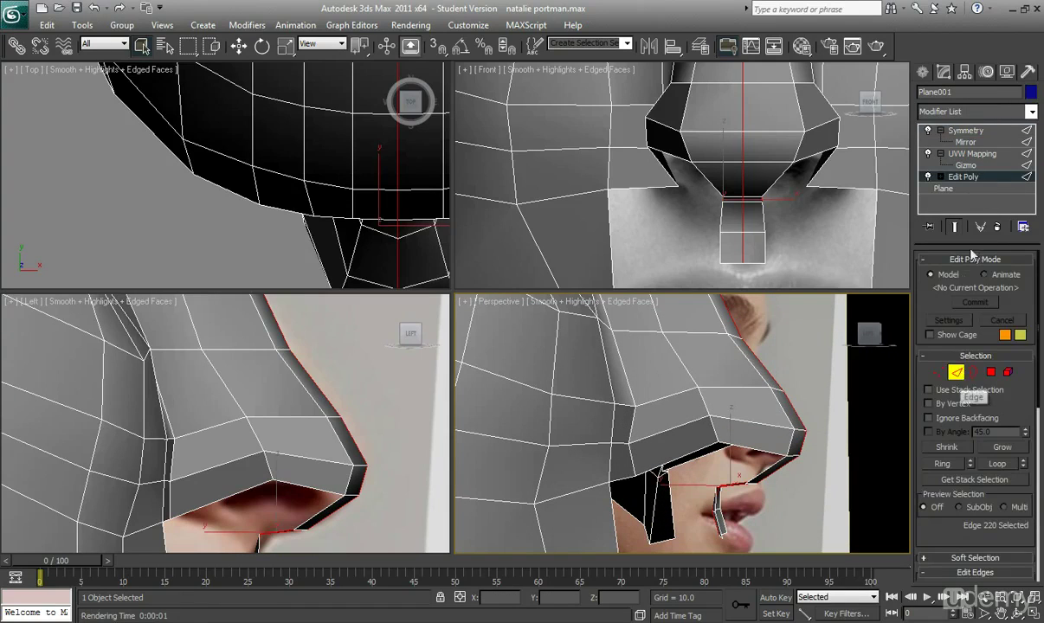
click(966, 154)
right_click(965, 156)
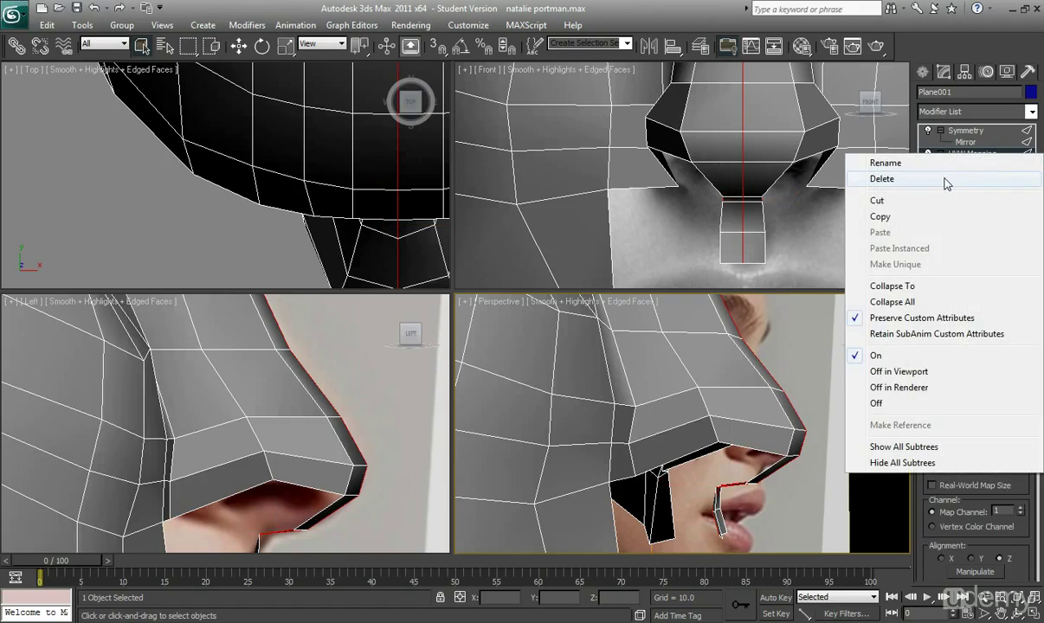
click(882, 179)
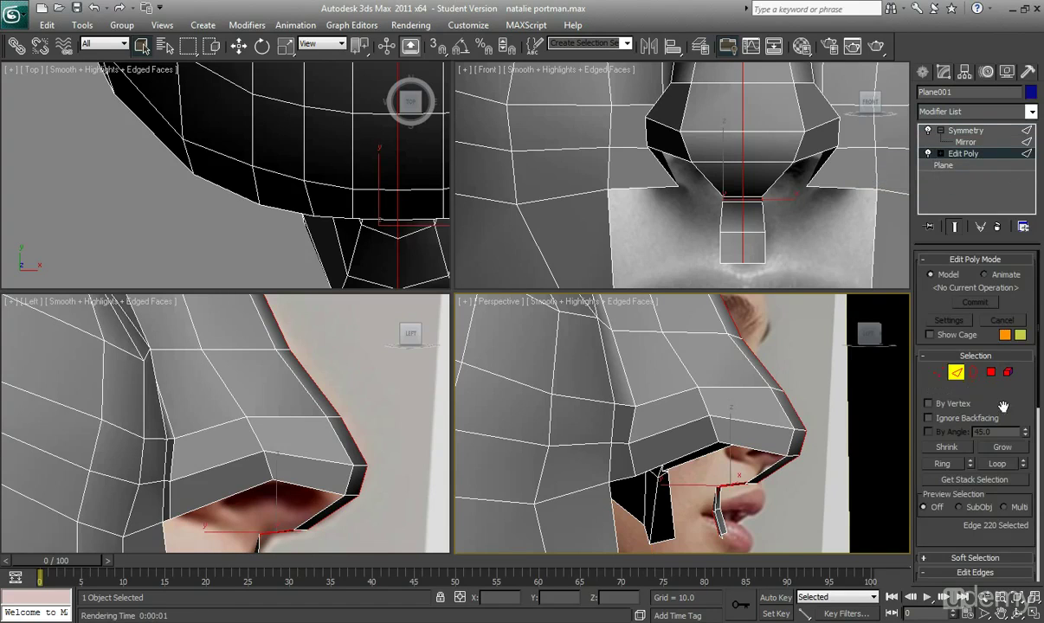
Step: Select the three stacked edges along the side of the nostril wing and connect them with a new edge loop
click(955, 371)
click(655, 401)
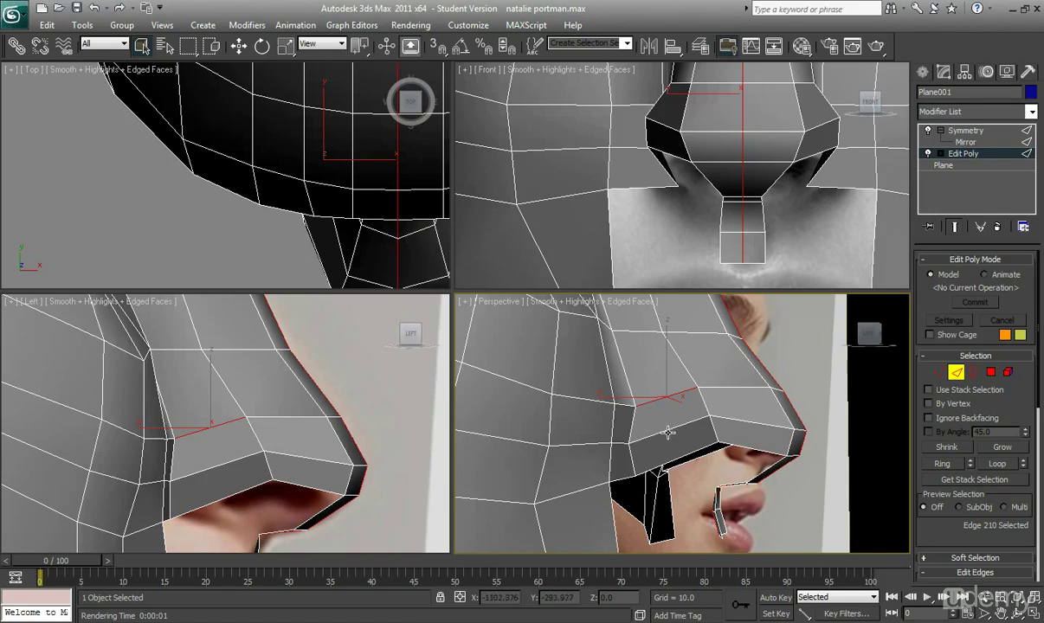
ctrl+click(668, 430)
ctrl+click(685, 458)
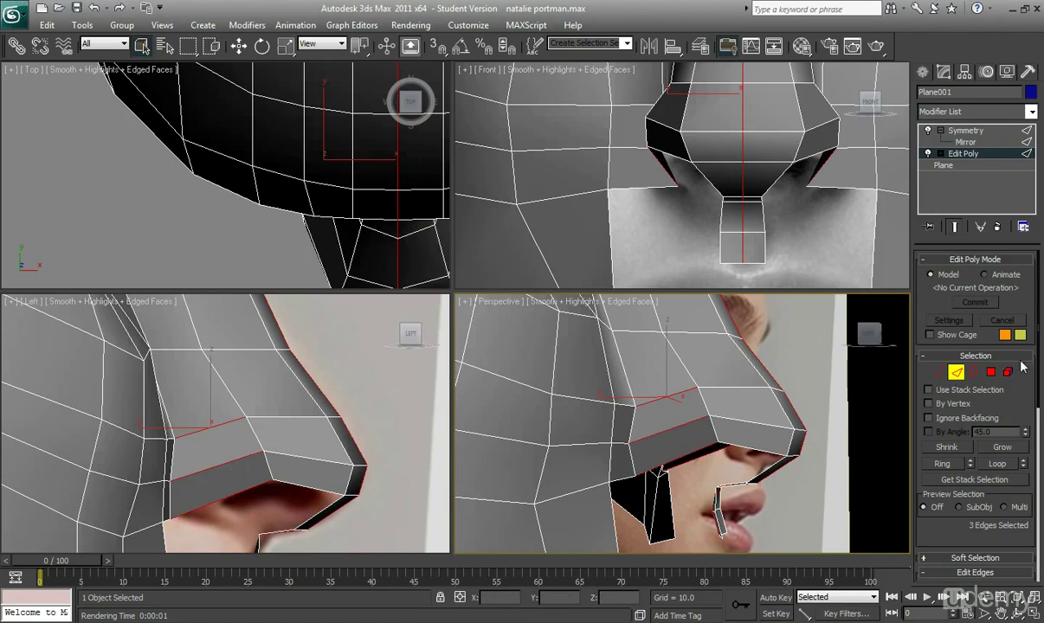
drag(1039, 387, 1028, 468)
click(1008, 447)
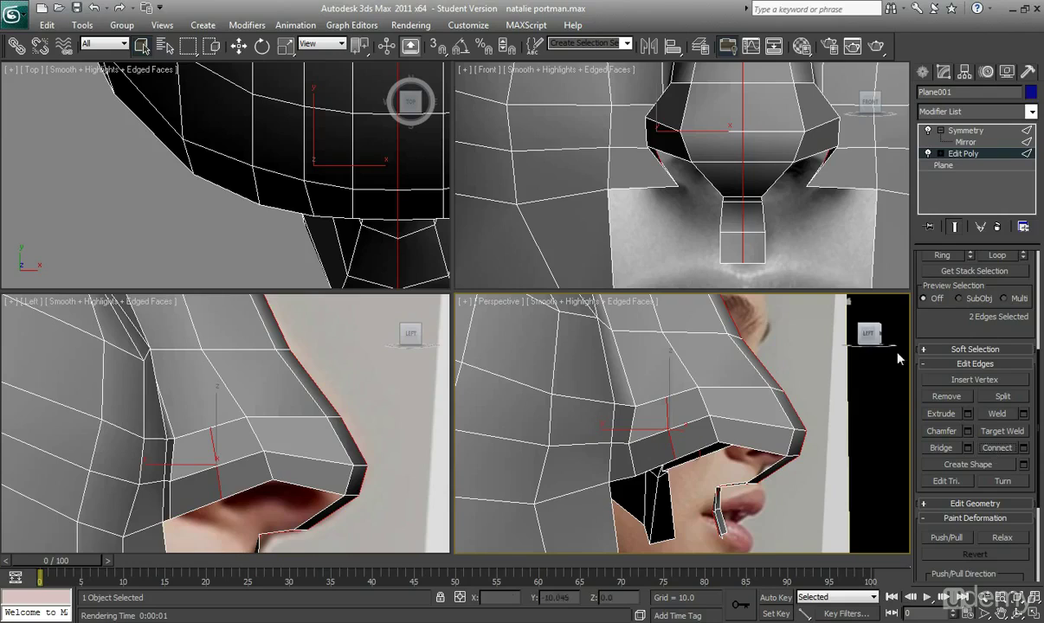
Step: Target-weld the new loop's top vertex onto the neighbouring vertex at the nostril crease
scroll(1035, 360, up, 5)
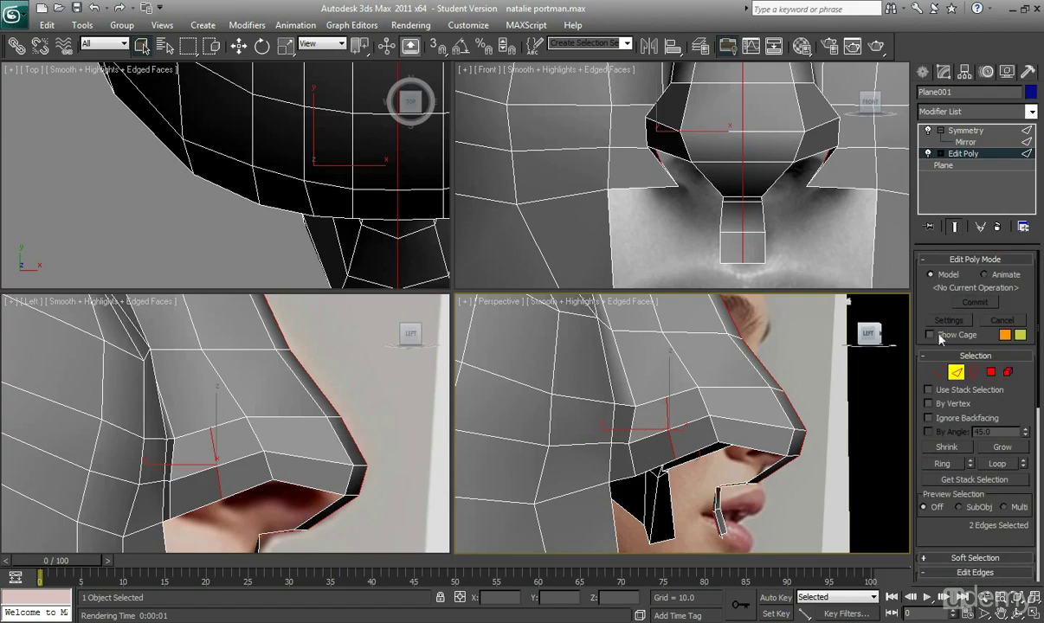
click(939, 372)
scroll(1030, 404, down, 3)
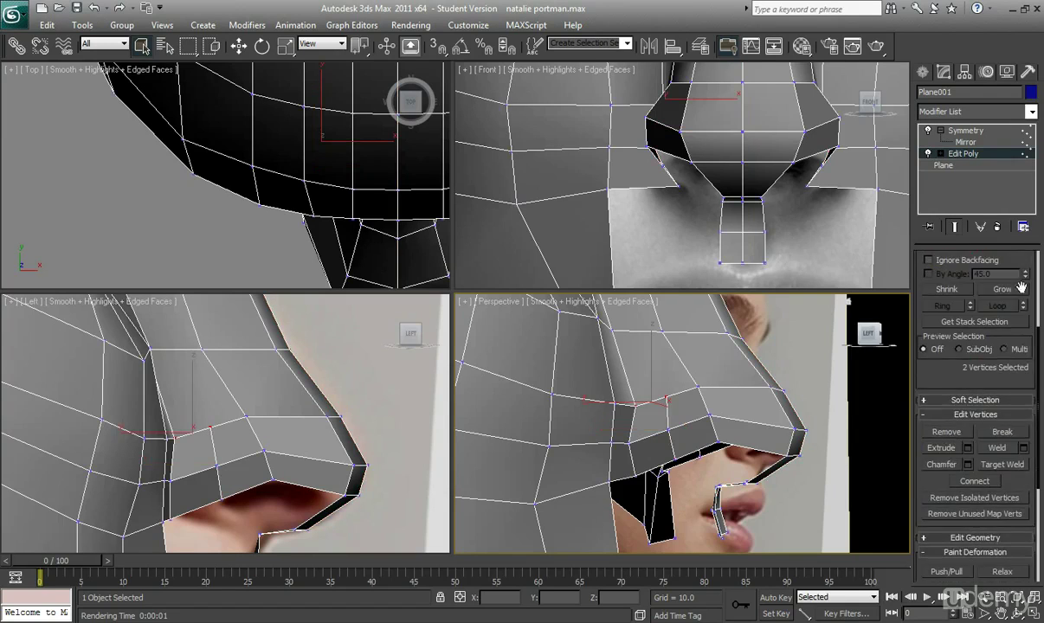
click(1002, 465)
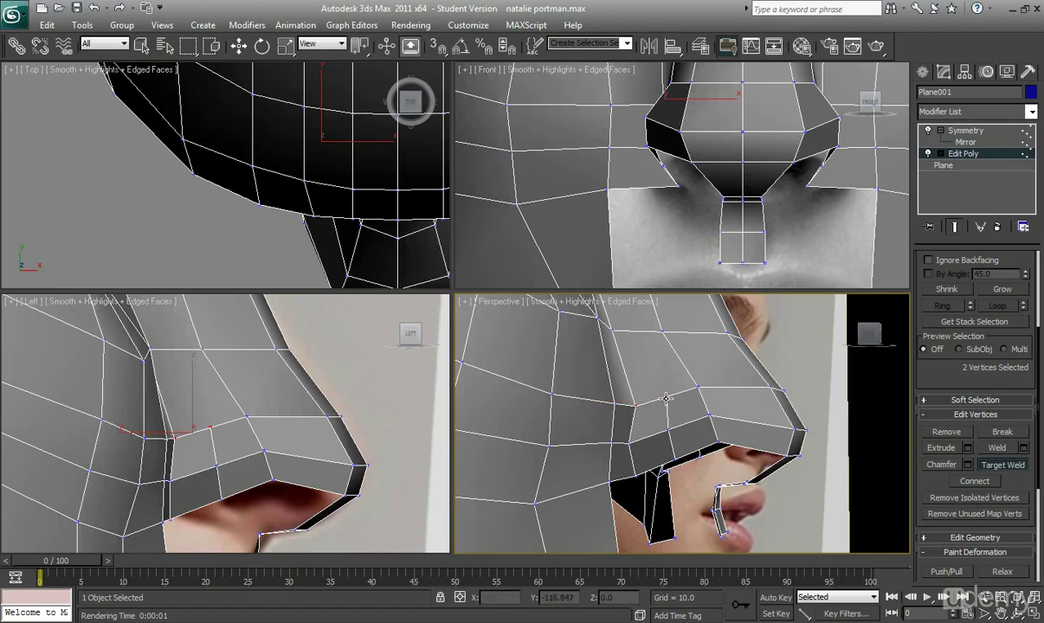
click(635, 408)
right_click(655, 449)
Step: Select the new loop's two remaining nostril wing vertices and move them slightly backward in the Left view
mouse_move(654, 449)
alt+middle_down()
mouse_move(646, 457)
mouse_move(650, 438)
alt+middle_up()
click(649, 431)
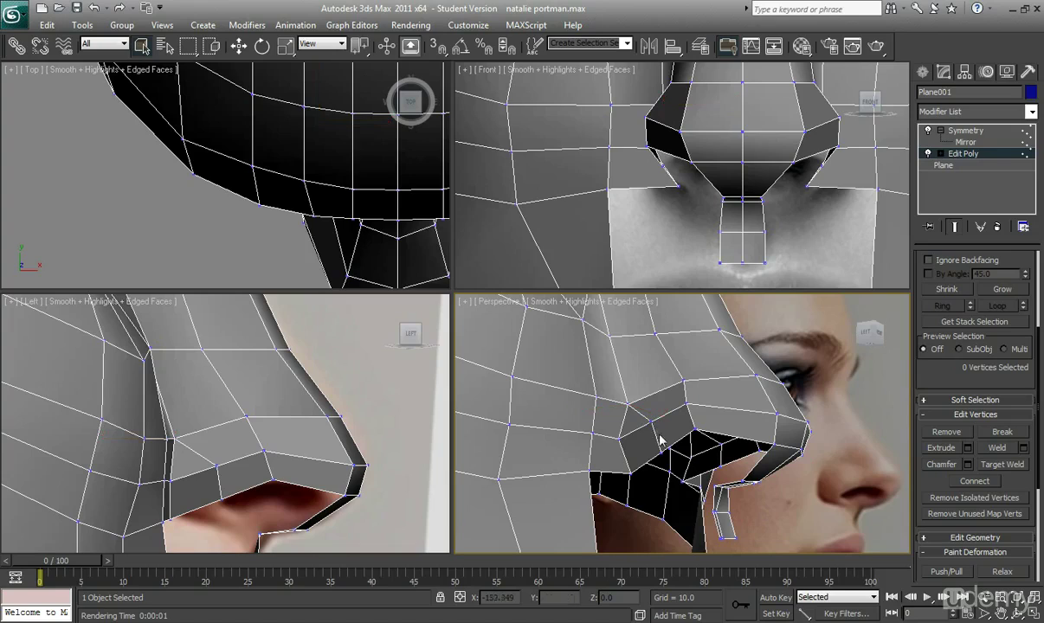
right_click(651, 395)
click(475, 482)
click(651, 423)
ctrl+click(661, 452)
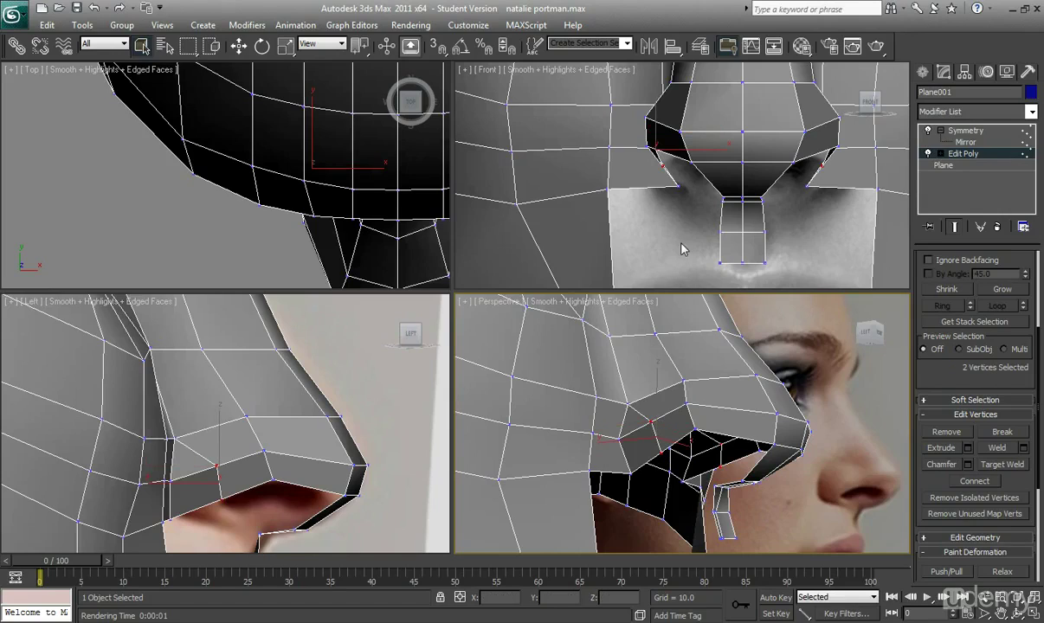
middle_drag(681, 250, 699, 261)
click(239, 46)
middle_drag(344, 182, 334, 154)
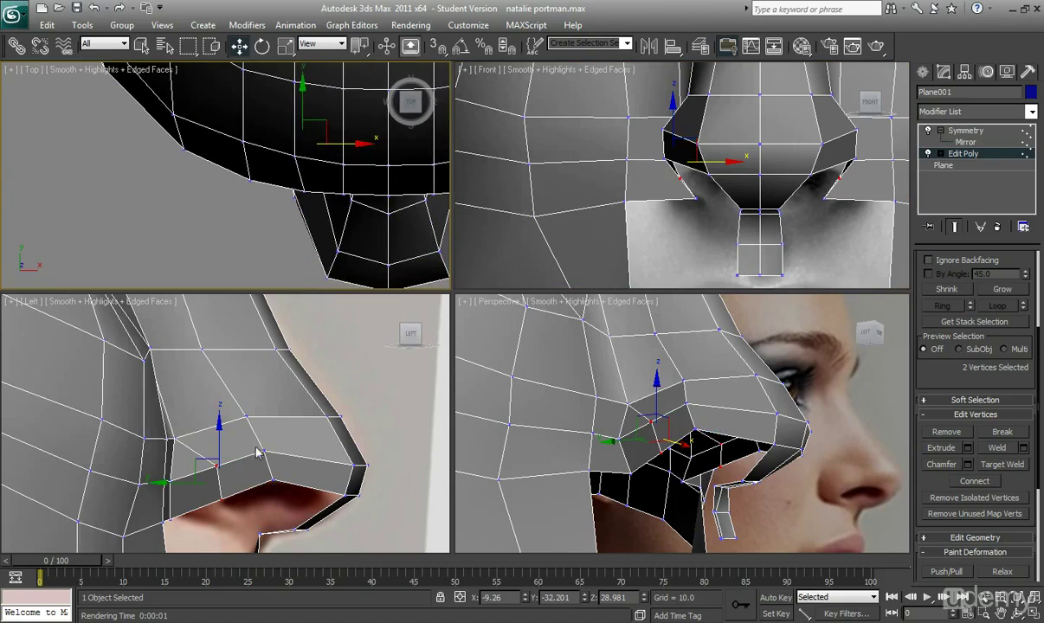
mouse_move(250, 457)
middle_down()
mouse_move(296, 424)
mouse_move(296, 438)
middle_up()
key(alt+x)
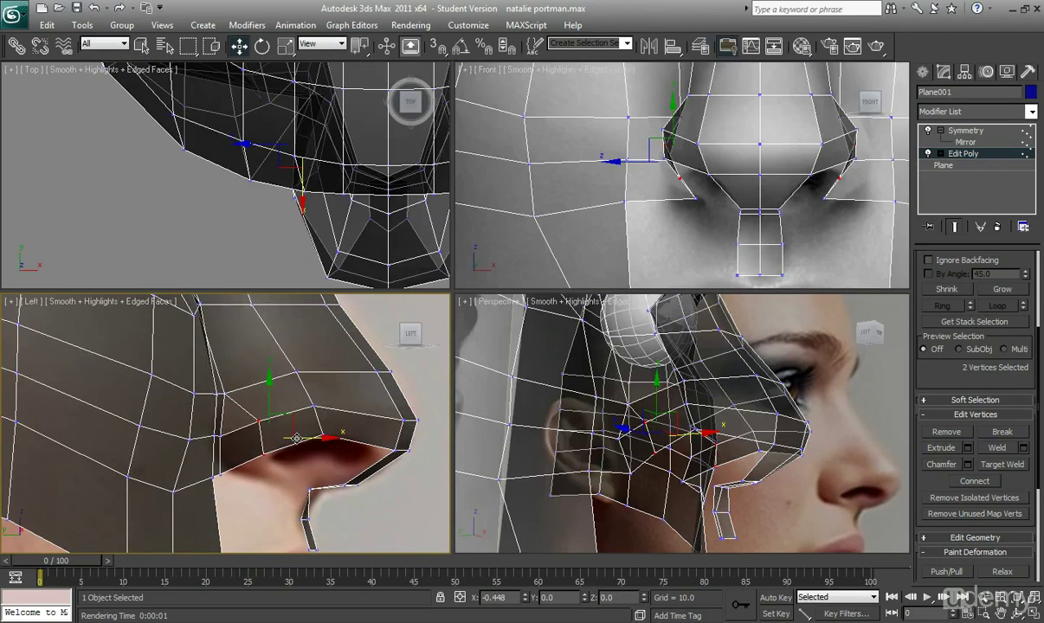
drag(296, 438, 295, 438)
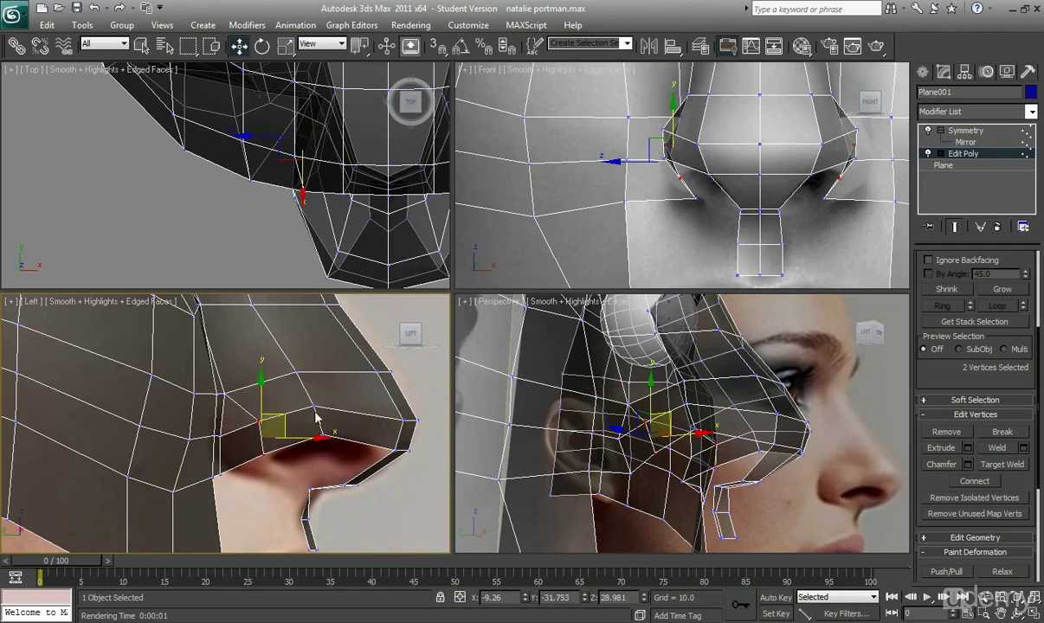
Step: Reposition the vertices along the nostril wing and its lower rim in the Left view to follow the photo's nostril outline
alt+middle_drag(712, 435, 629, 439)
key(alt+x)
scroll(667, 243, up, 2)
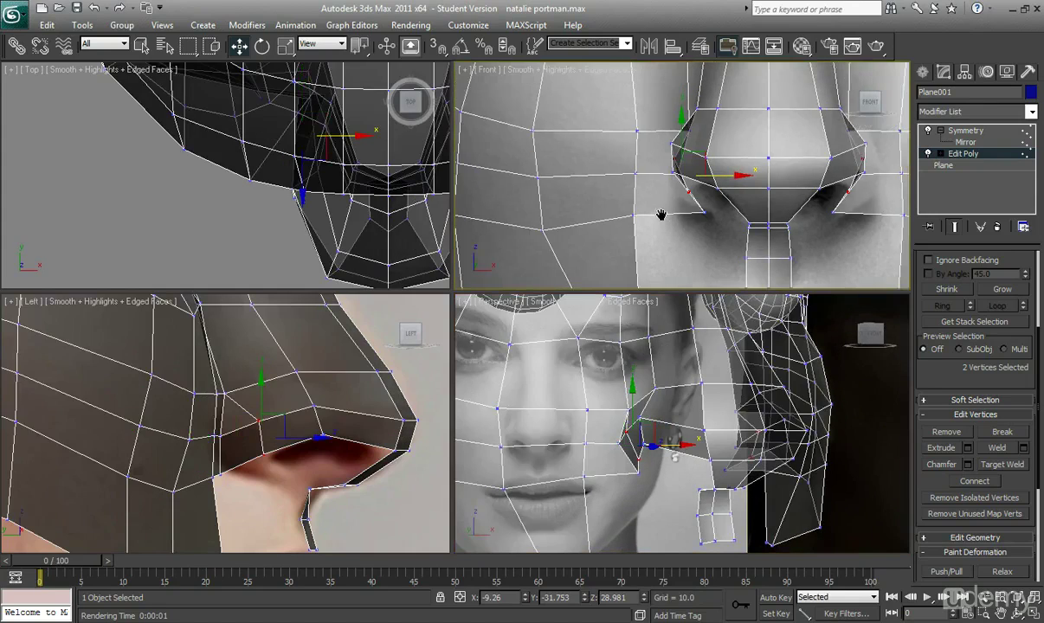
middle_drag(209, 461, 231, 432)
click(233, 440)
drag(265, 443, 300, 398)
click(272, 386)
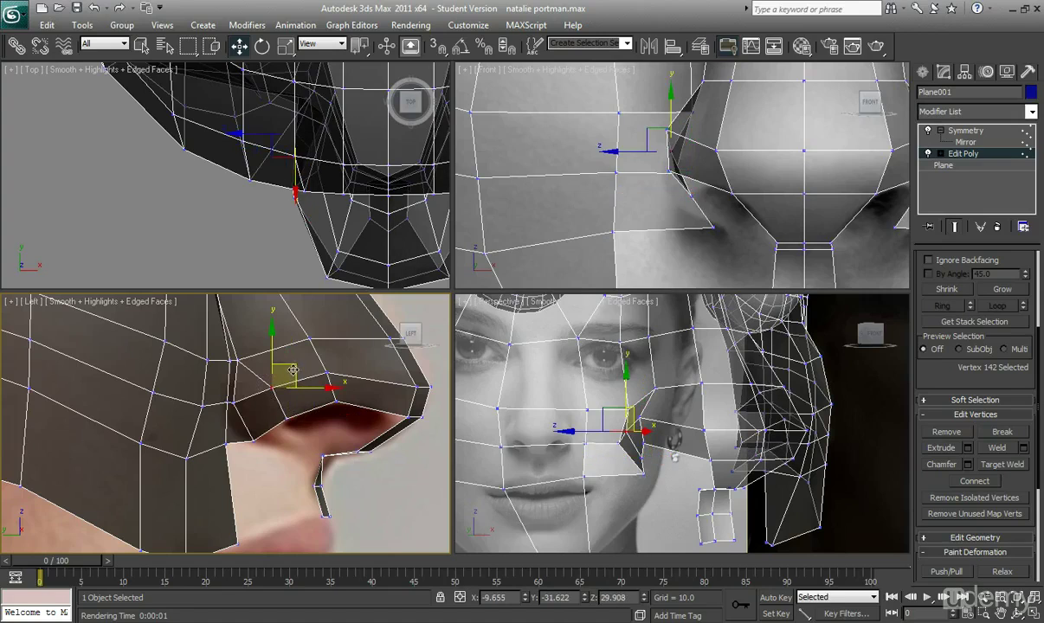
drag(292, 372, 353, 410)
drag(357, 372, 357, 374)
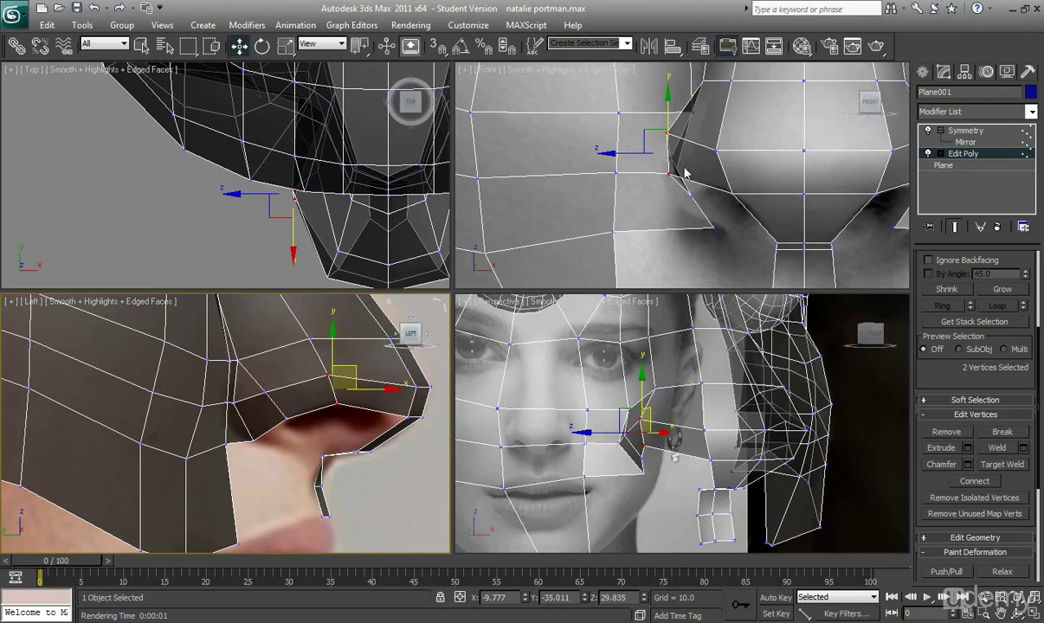
Step: Move the vertex beside the nose tip about 0.23 units inward along X in the Front view
middle_drag(685, 173, 630, 175)
key(alt+x)
alt+middle_drag(812, 473, 677, 447)
scroll(675, 442, down, 3)
key(alt+x)
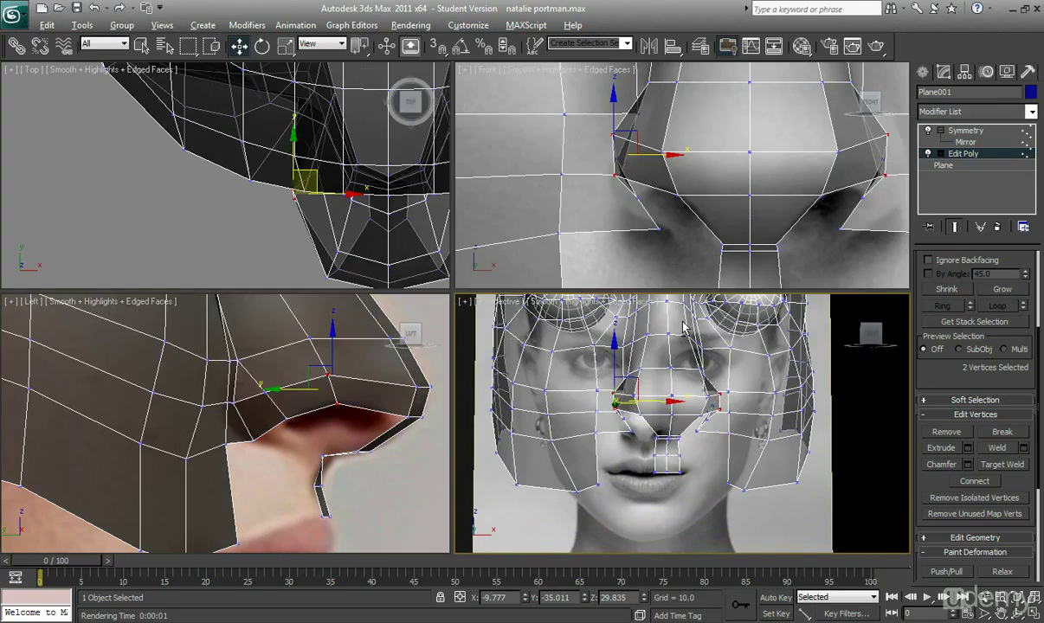
click(666, 151)
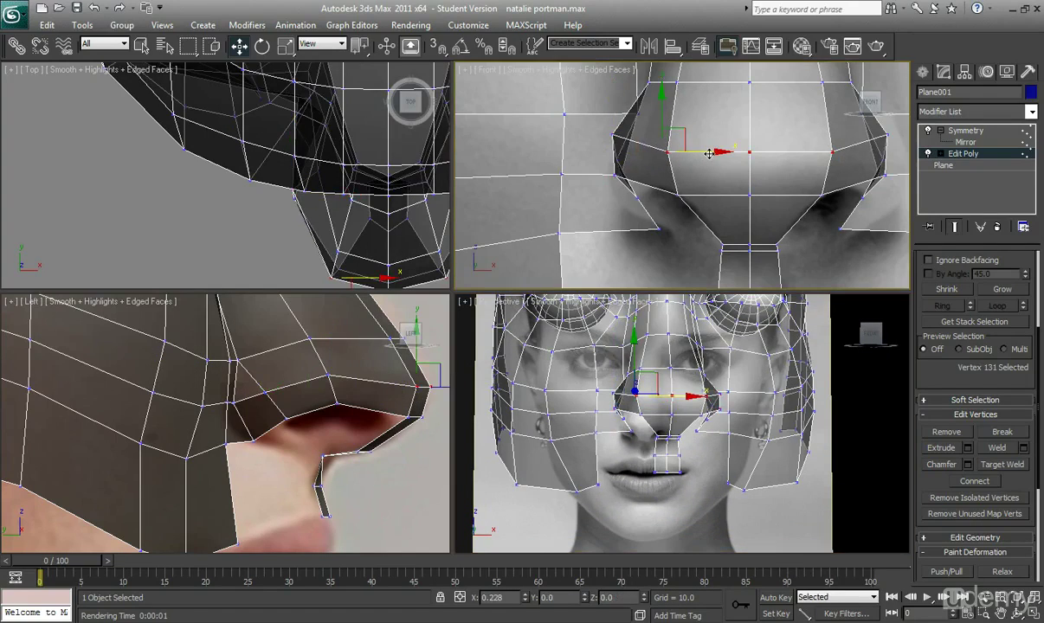
scroll(683, 195, down, 2)
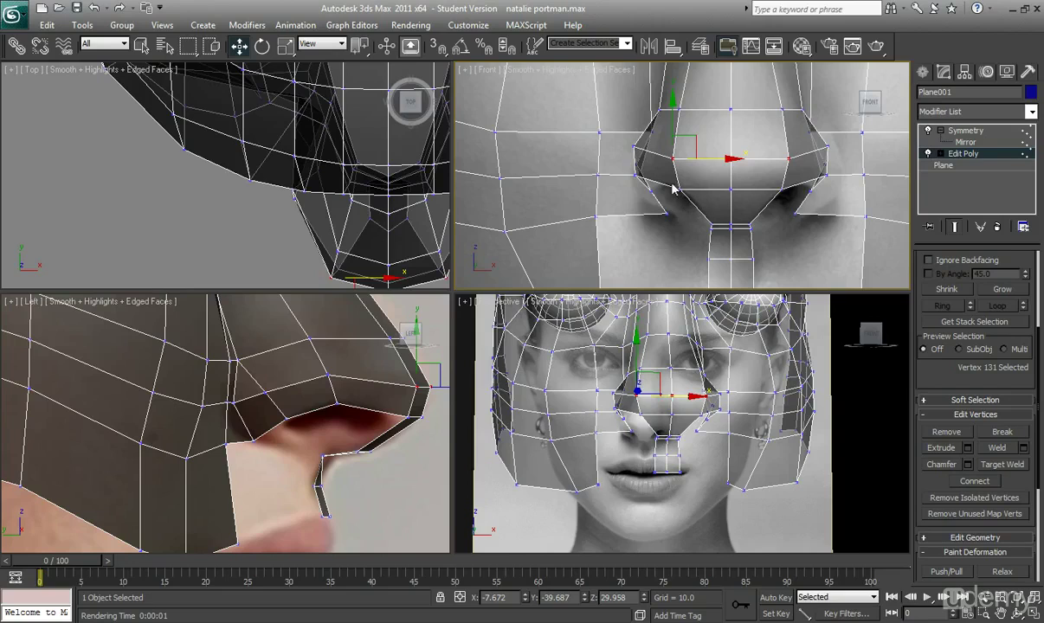
Step: Move the two outer vertices of the nostril's front part inward along X in the Front view
click(635, 147)
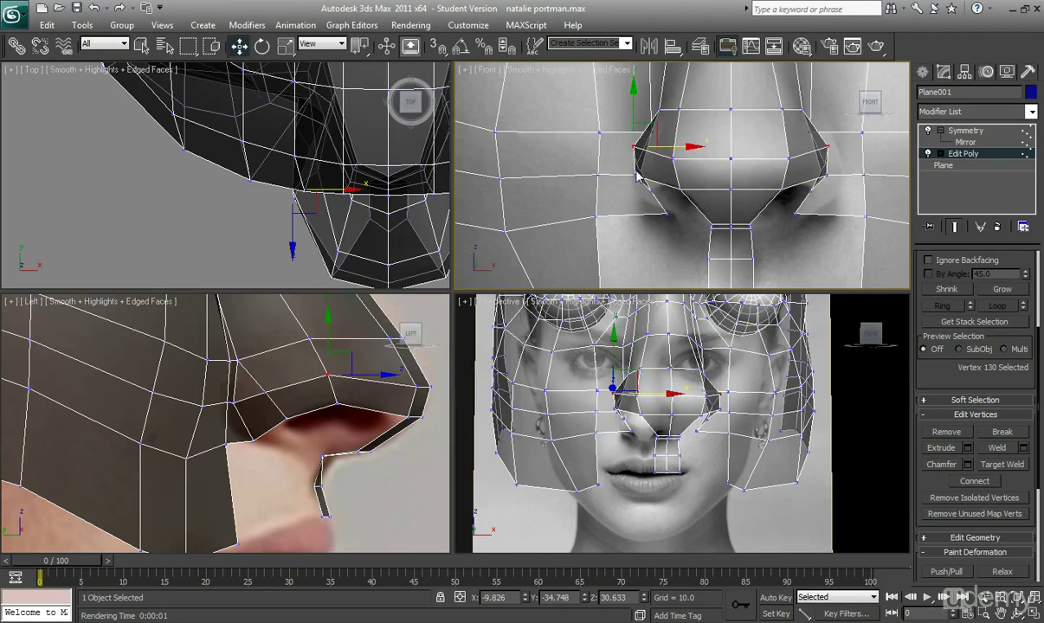
ctrl+click(635, 175)
drag(682, 161, 706, 162)
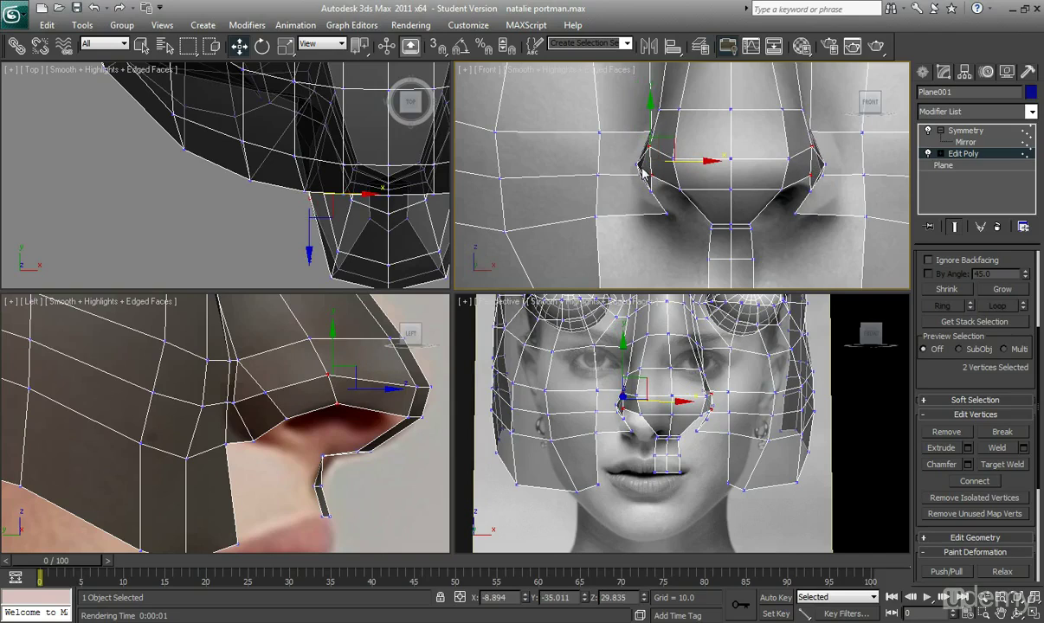
Step: Move the two vertices on the rear part of the nostril wing outward in the Front view to round the wing
right_click(273, 405)
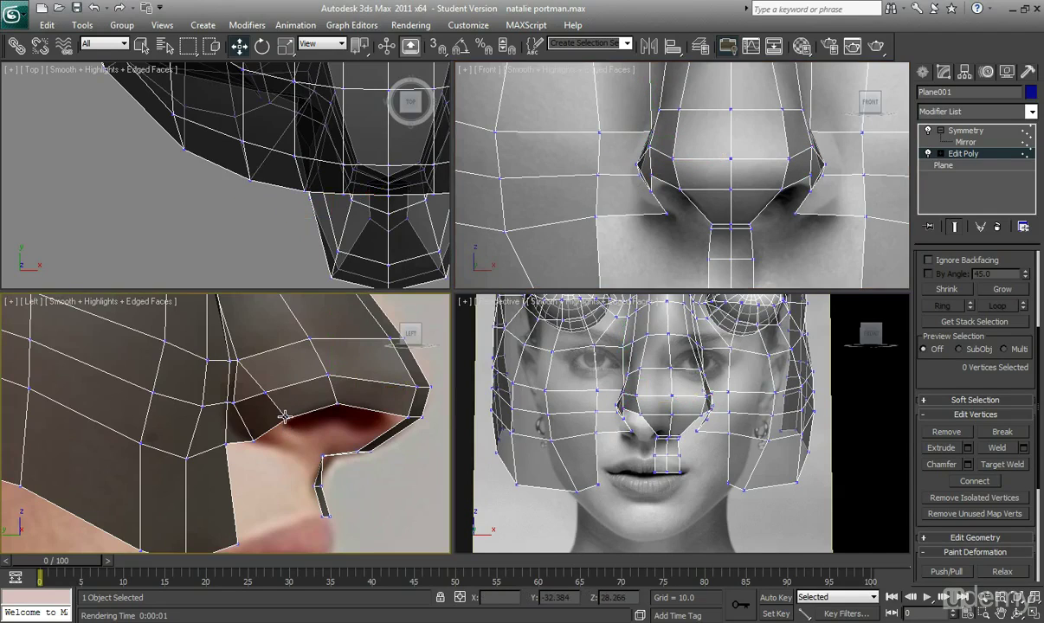
click(264, 393)
scroll(631, 224, up, 1)
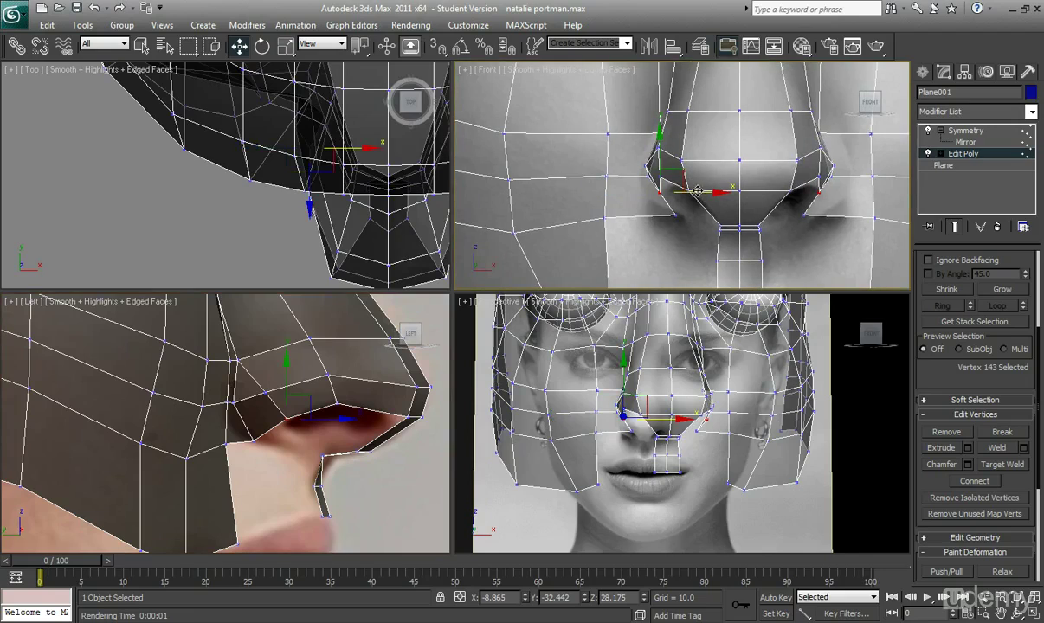
drag(698, 190, 647, 167)
ctrl+click(645, 167)
scroll(675, 178, up, 2)
middle_drag(675, 177, 708, 209)
drag(710, 209, 693, 212)
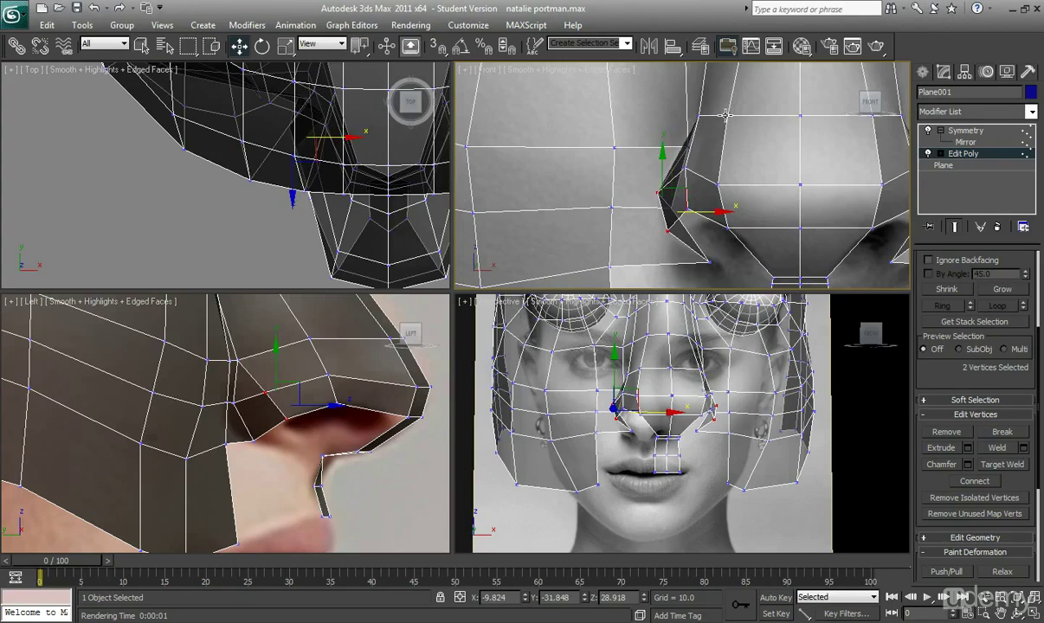
Step: Move the two side vertices of the nose tip slightly inward in the Front view to narrow the tip
key(alt+x)
key(alt+x)
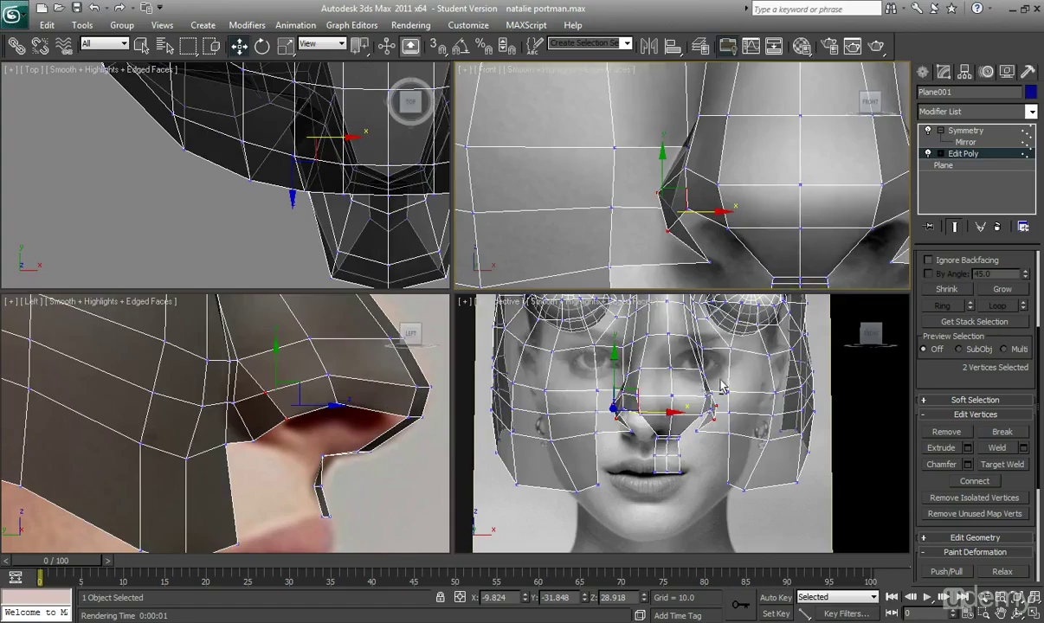
alt+middle_drag(735, 375, 640, 319)
key(alt+x)
middle_drag(714, 183, 659, 169)
scroll(659, 167, up, 2)
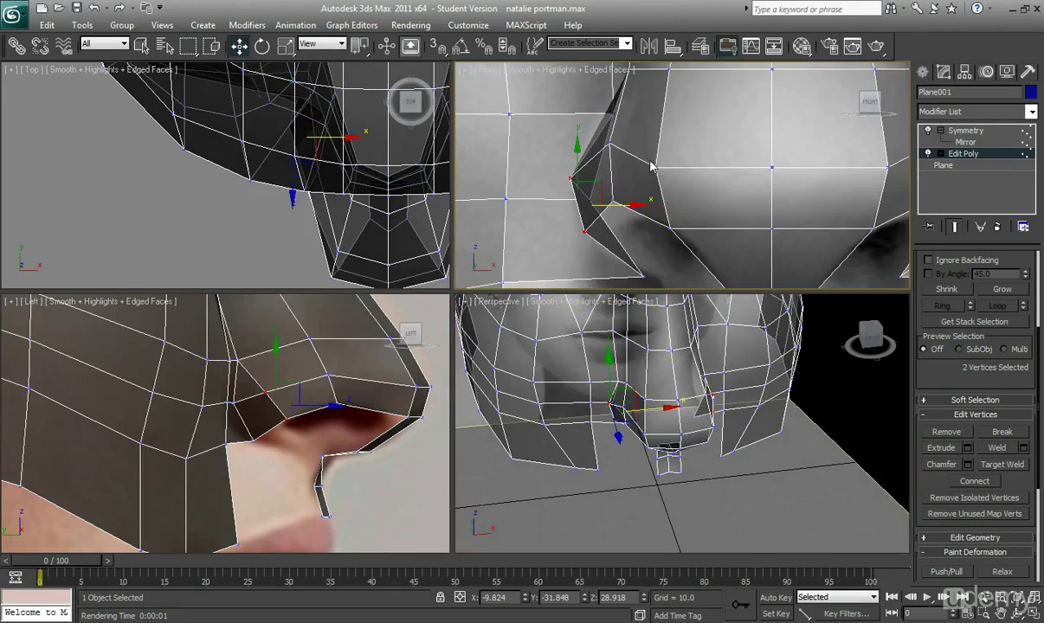
drag(682, 239, 683, 236)
scroll(526, 133, down, 2)
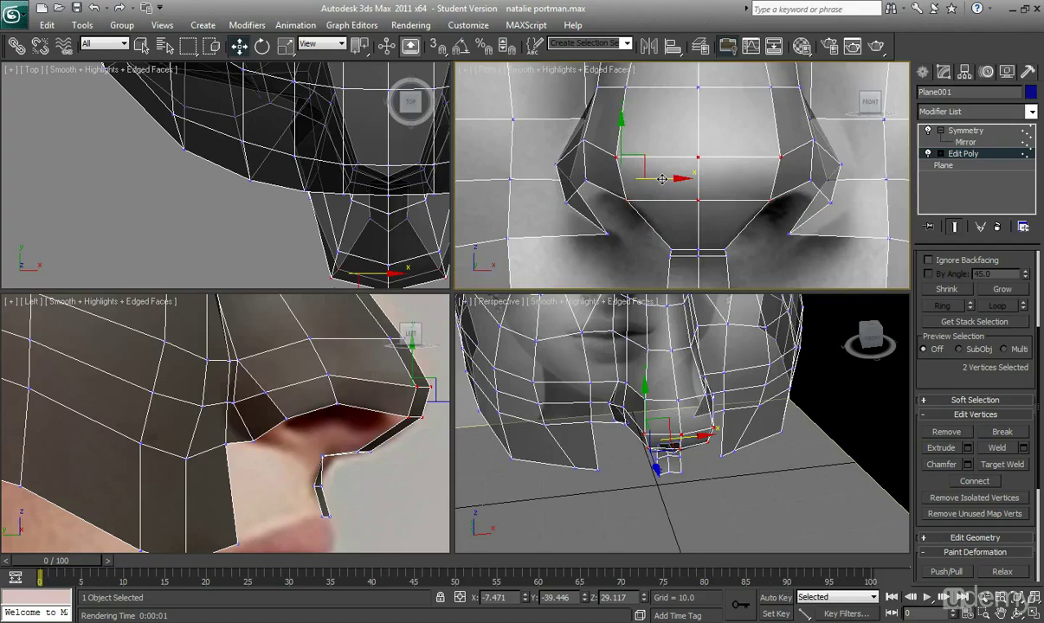
mouse_move(668, 177)
mouse_down()
mouse_move(638, 204)
mouse_move(667, 193)
mouse_up()
Step: Shift the side vertex just above the nose tip slightly inward in the Front view
scroll(623, 199, down, 3)
scroll(640, 209, down, 5)
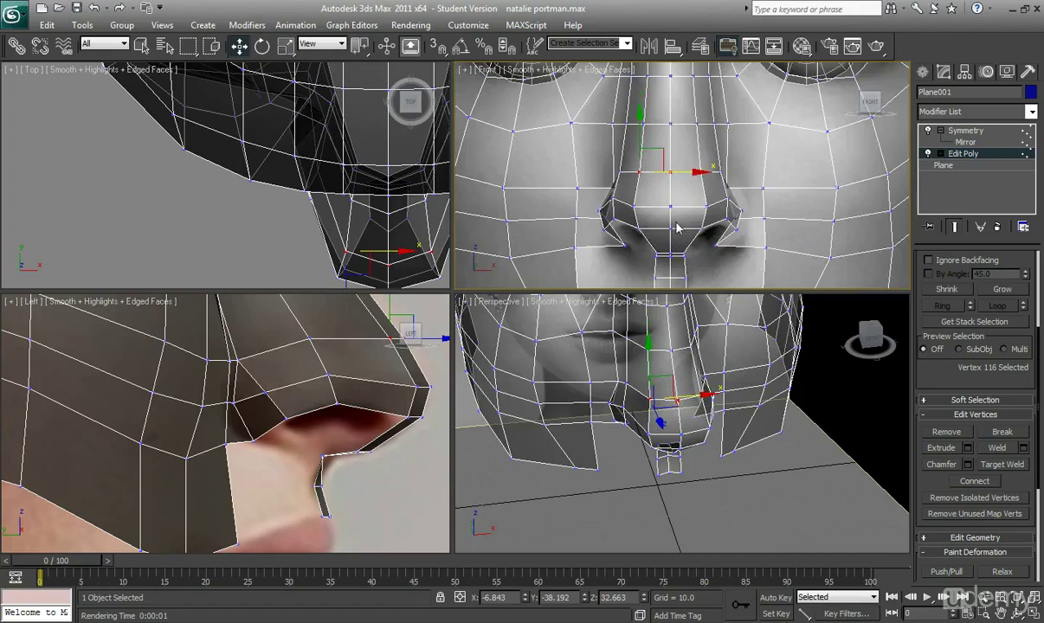
scroll(676, 266, up, 2)
alt+middle_drag(668, 414, 703, 378)
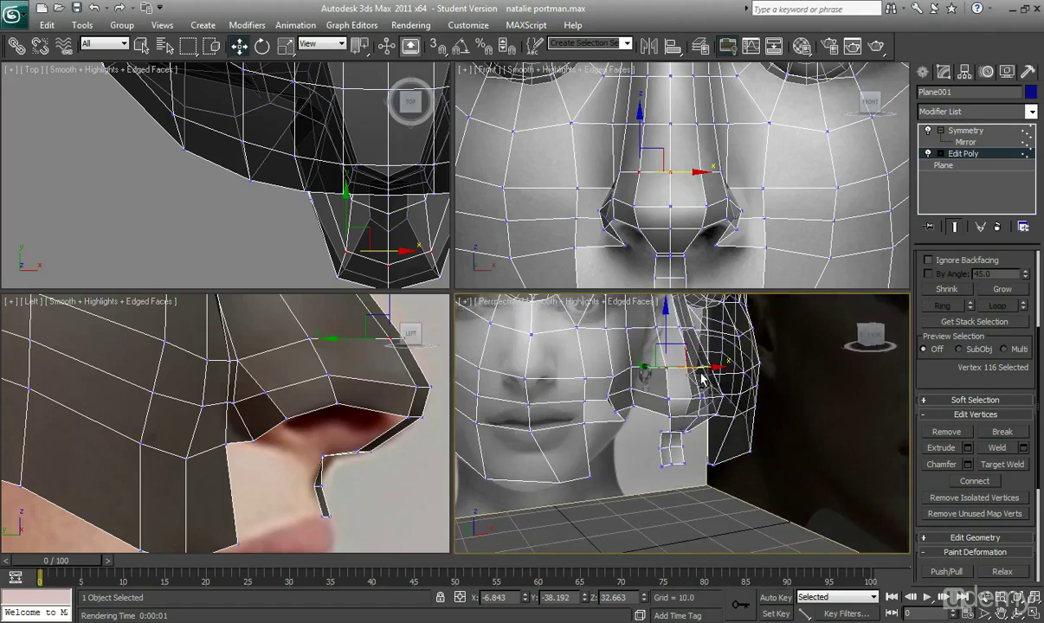
Step: Save the scene file
click(78, 9)
click(638, 234)
middle_drag(639, 238, 692, 214)
scroll(691, 214, down, 2)
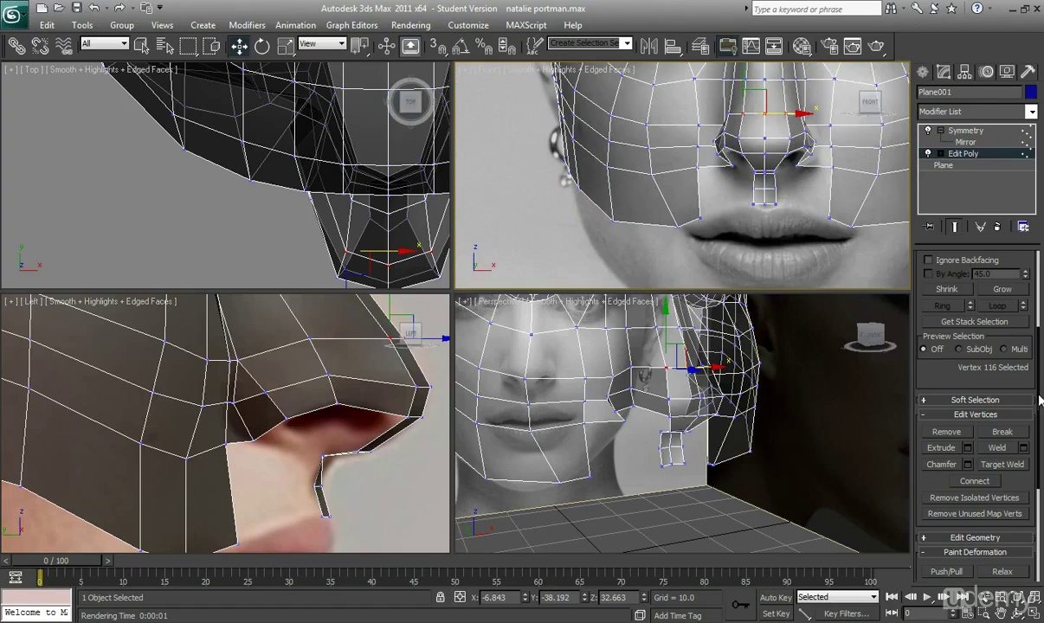
scroll(1021, 292, up, 3)
scroll(696, 222, down, 2)
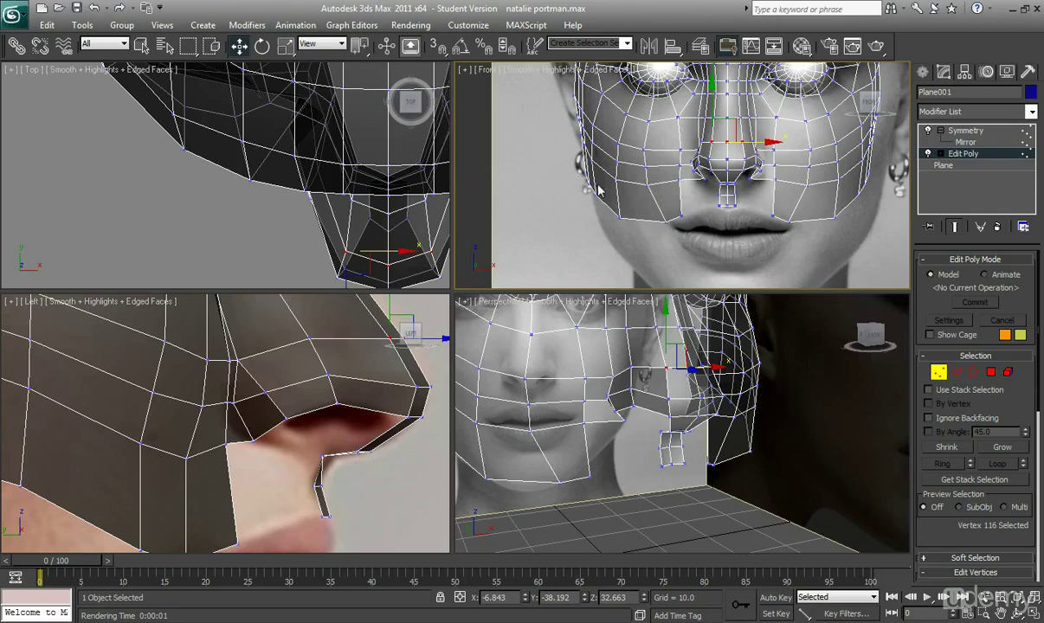
scroll(303, 462, down, 5)
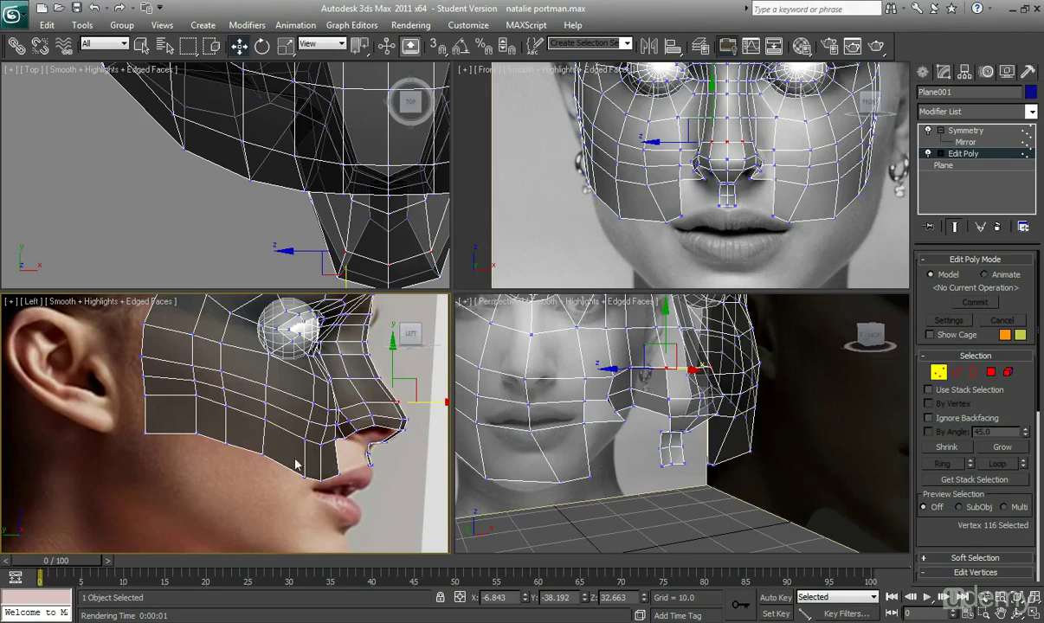
Step: Delete the lower cheek polygon just outside the corner of the mouth
click(990, 372)
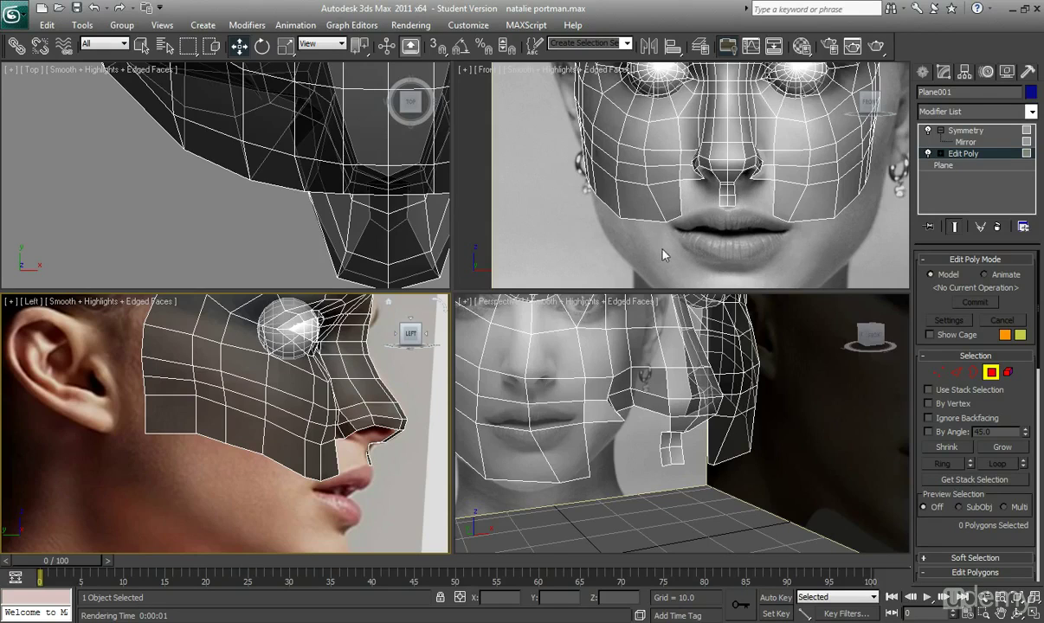
middle_drag(712, 270, 641, 210)
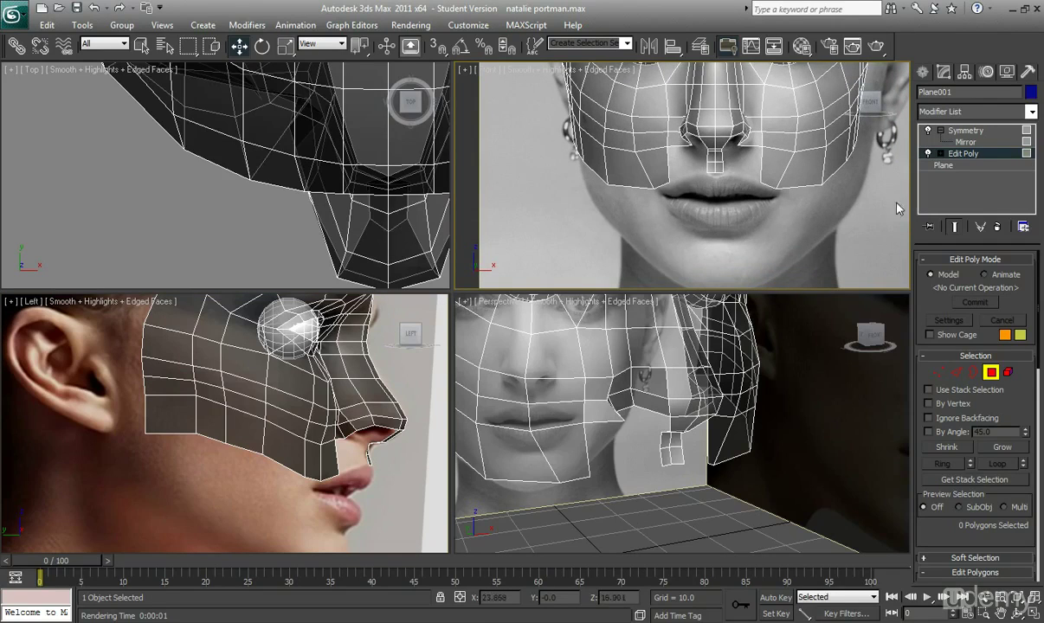
scroll(628, 181, up, 3)
click(653, 228)
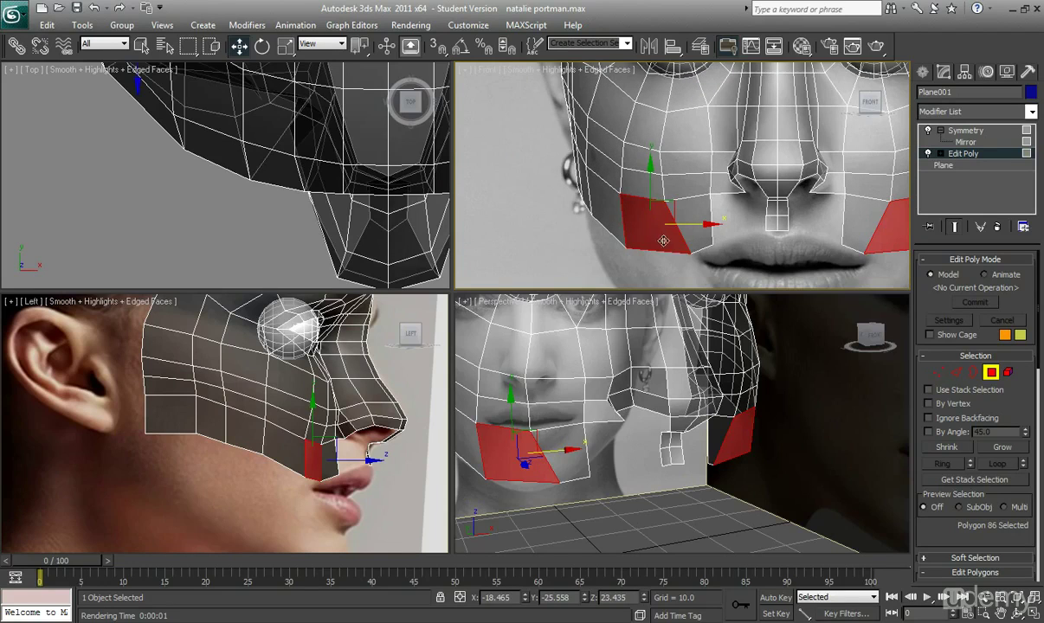
mouse_move(664, 241)
middle_down()
mouse_move(651, 223)
mouse_move(662, 242)
middle_up()
key(Delete)
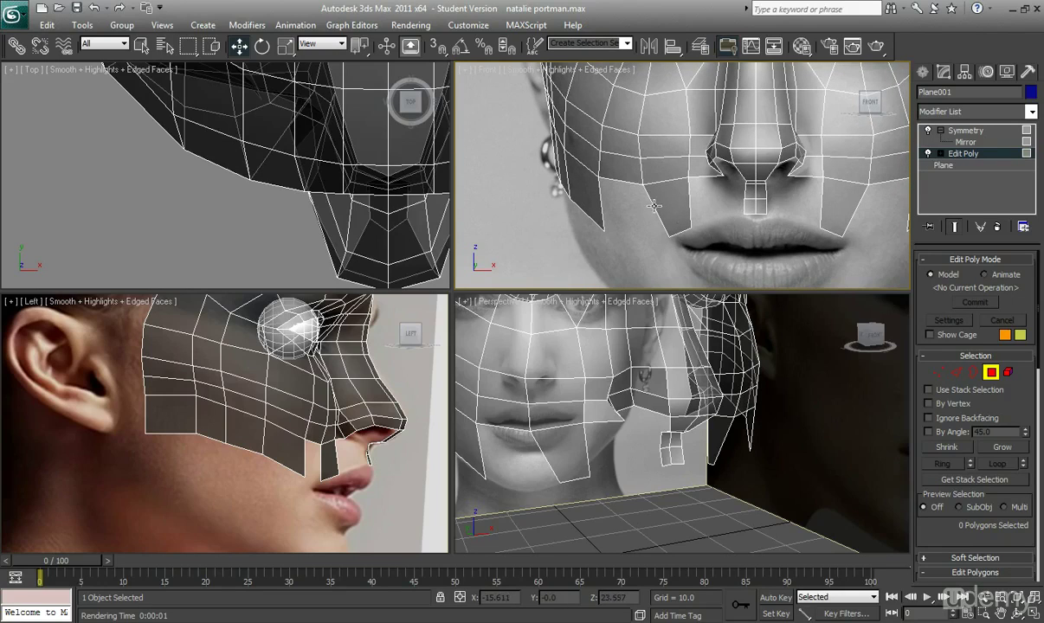
Step: Extend the open edge beside the nostril wing's base straight down to the upper lip in the Front view, forming a new polygon
middle_drag(641, 263, 643, 207)
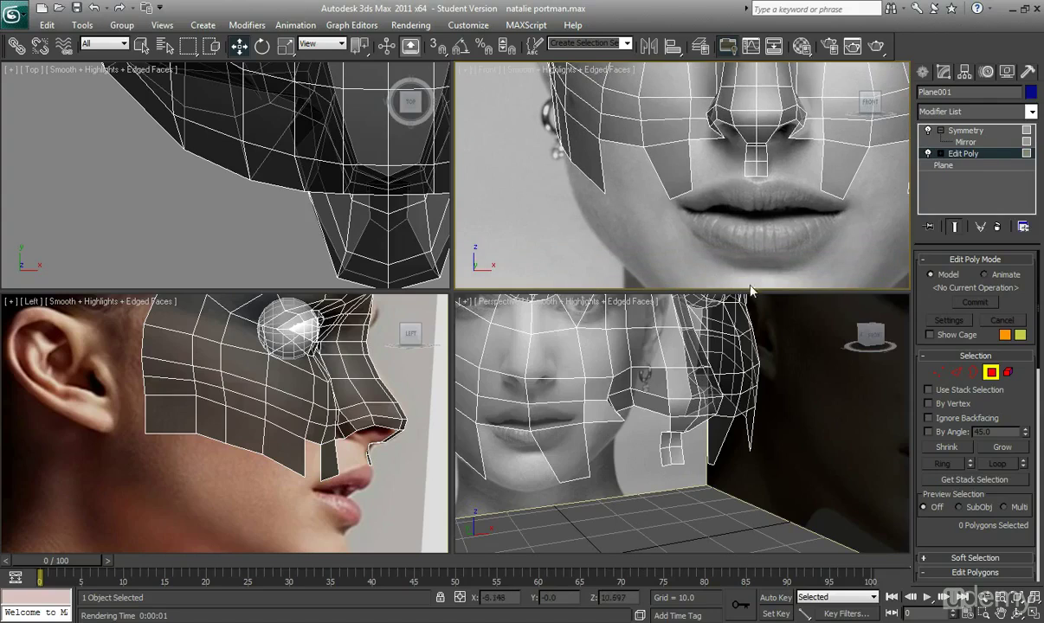
middle_drag(697, 171, 698, 276)
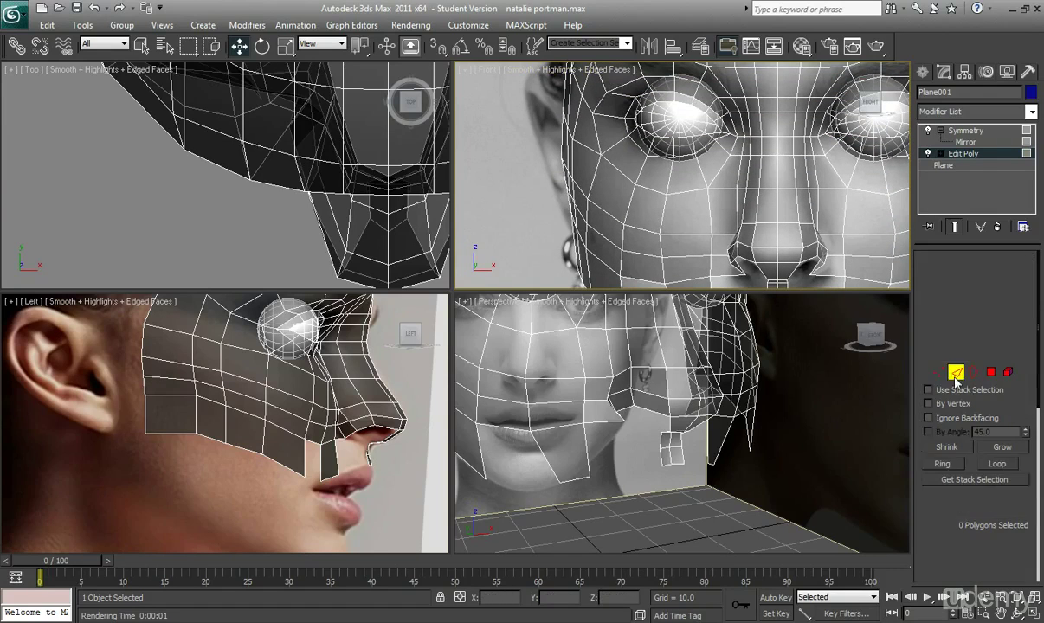
scroll(692, 187, up, 5)
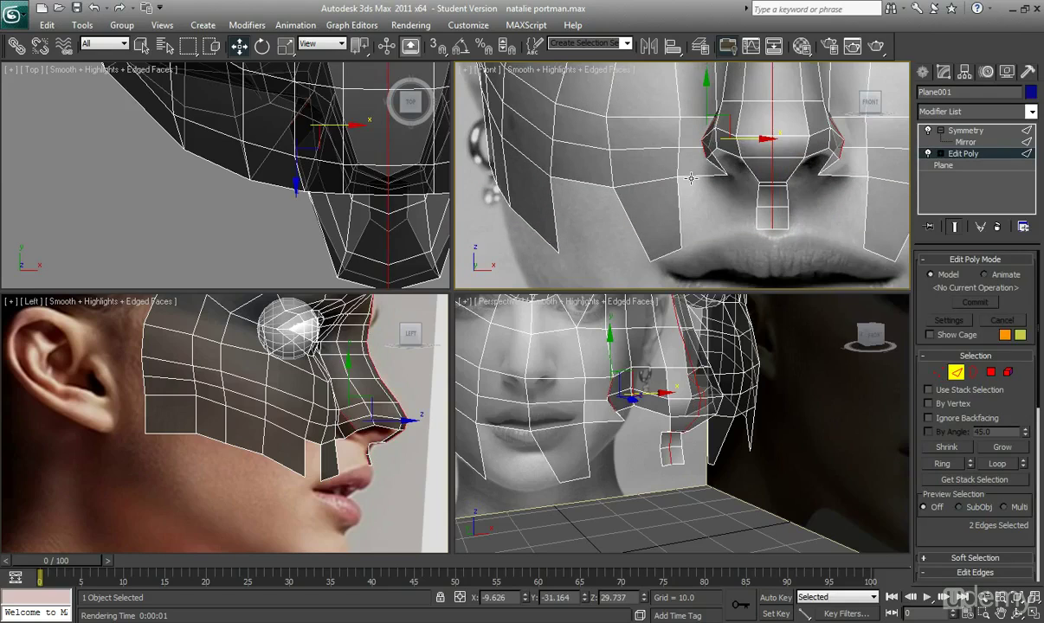
scroll(677, 222, up, 2)
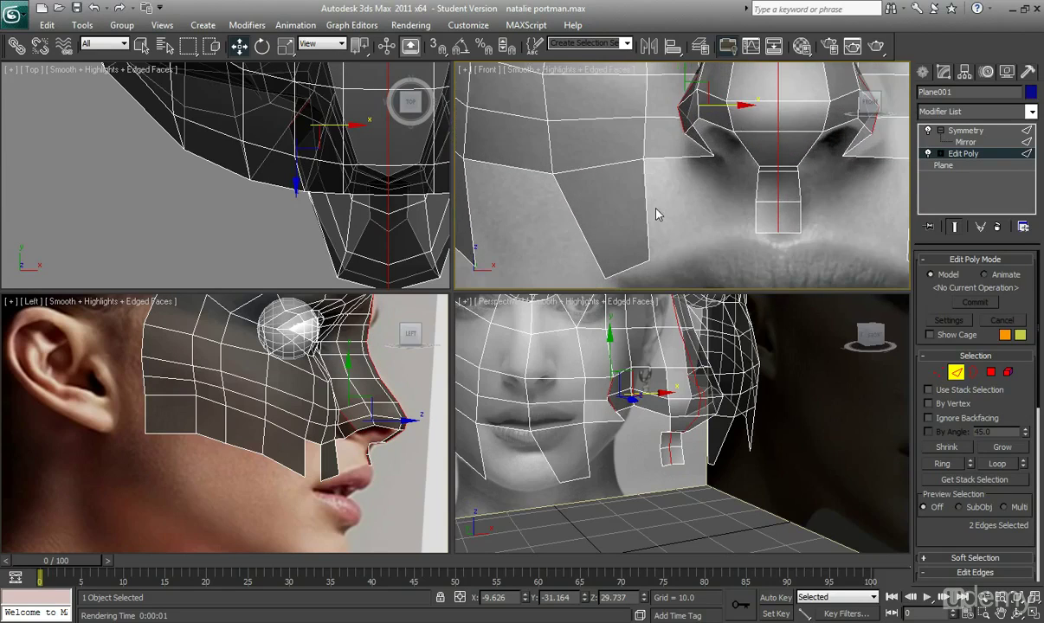
click(673, 157)
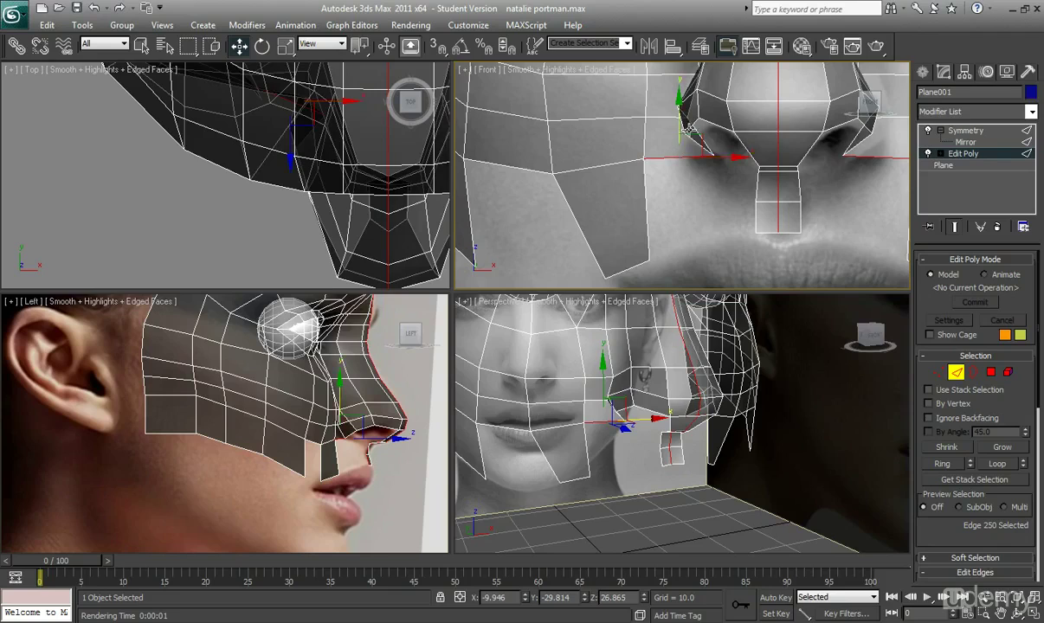
shift+drag(674, 156, 690, 226)
scroll(701, 199, up, 3)
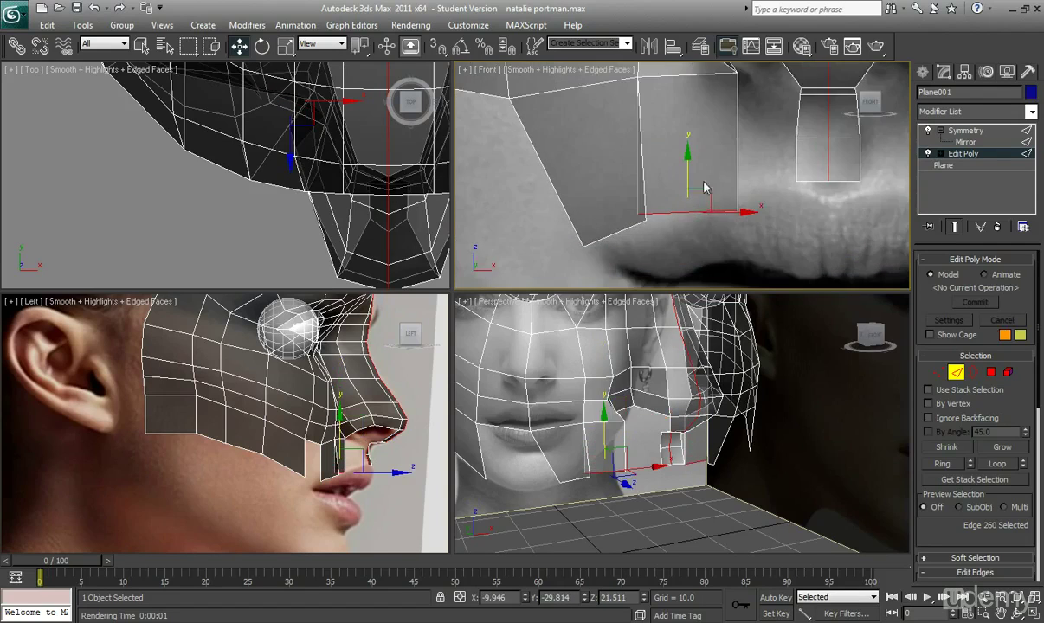
Step: Target-weld the new polygon's lower outer vertex to the adjacent cheek polygon's bottom corner
click(938, 373)
scroll(971, 516, down, 4)
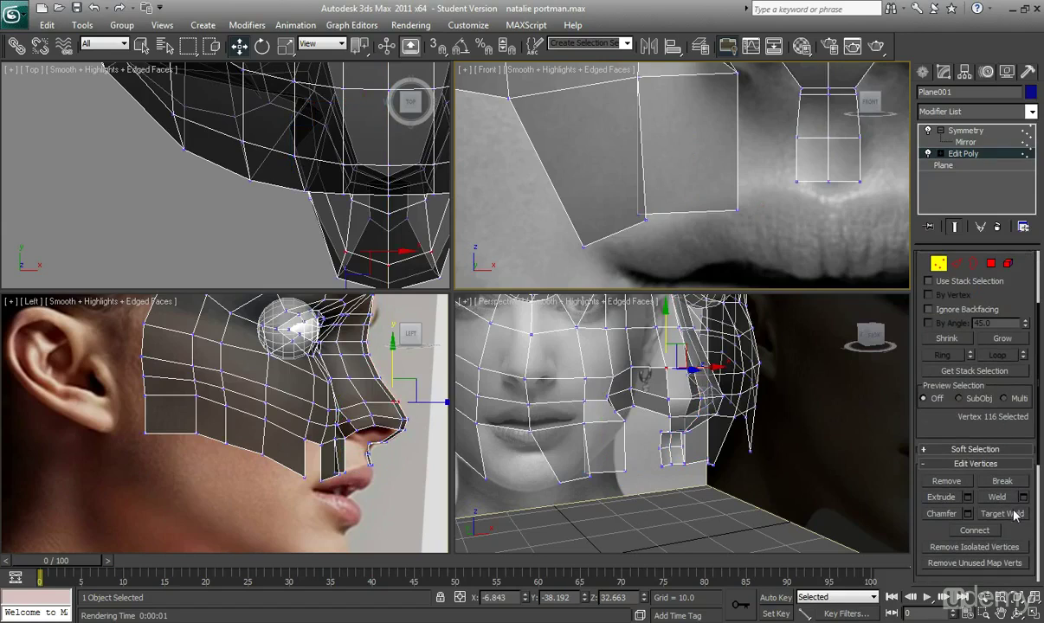
click(1004, 514)
click(637, 213)
click(644, 220)
right_click(684, 238)
Step: Move the new polygon's lower inner vertex forward and slightly up in the Left view to follow the upper lip profile
scroll(688, 216, down, 2)
middle_drag(693, 201, 671, 194)
click(697, 201)
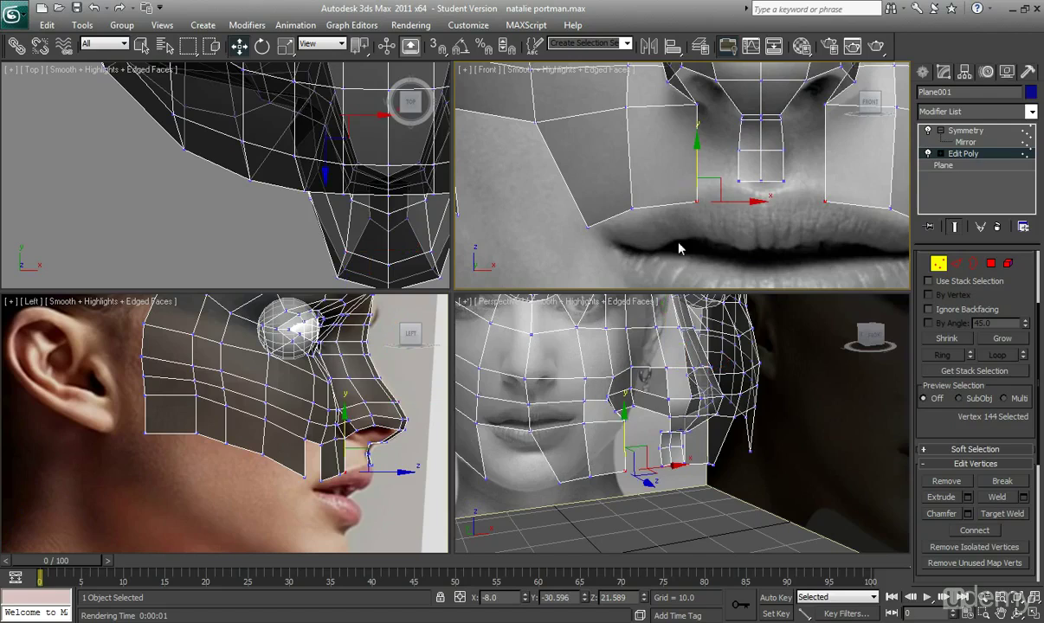
scroll(293, 397, up, 4)
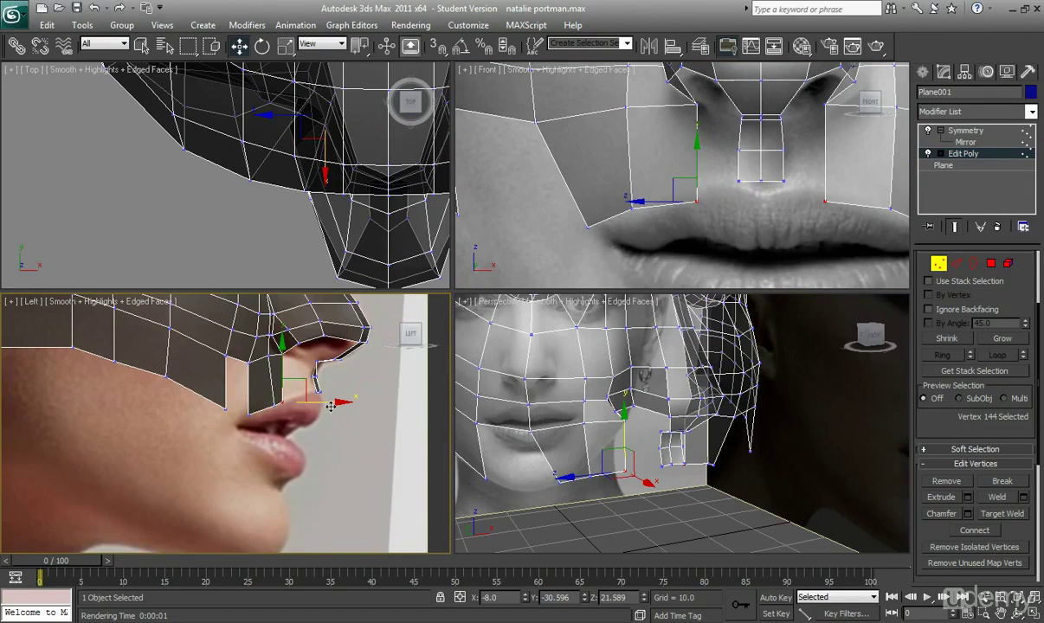
drag(324, 405, 316, 375)
middle_drag(307, 374, 303, 388)
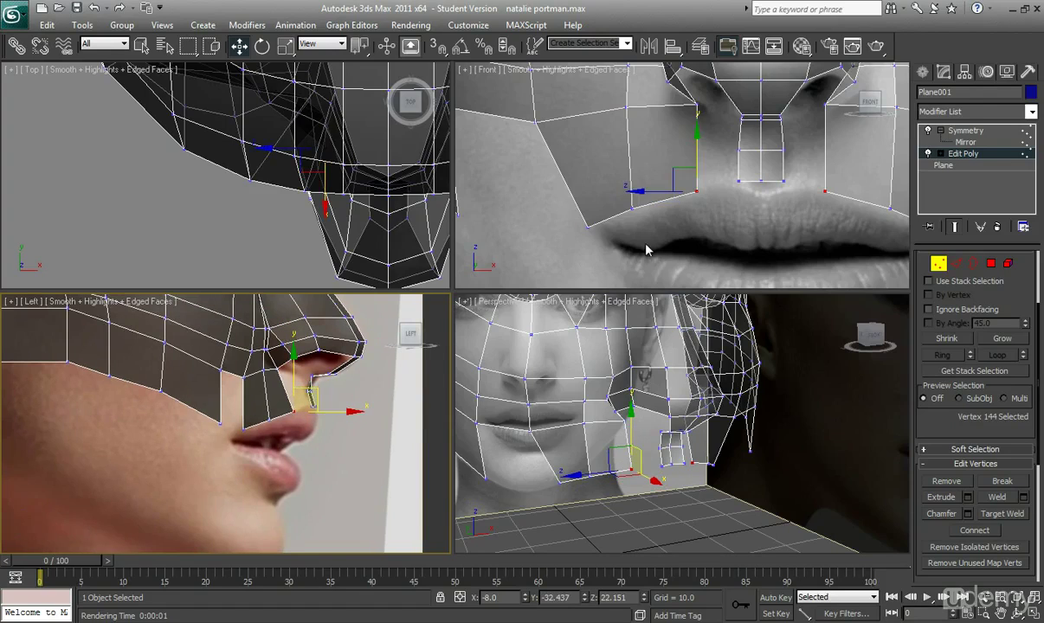
Step: Lower the center bottom vertex of the philtrum strip slightly in the Front view to meet the dip of the upper lip
scroll(698, 189, up, 2)
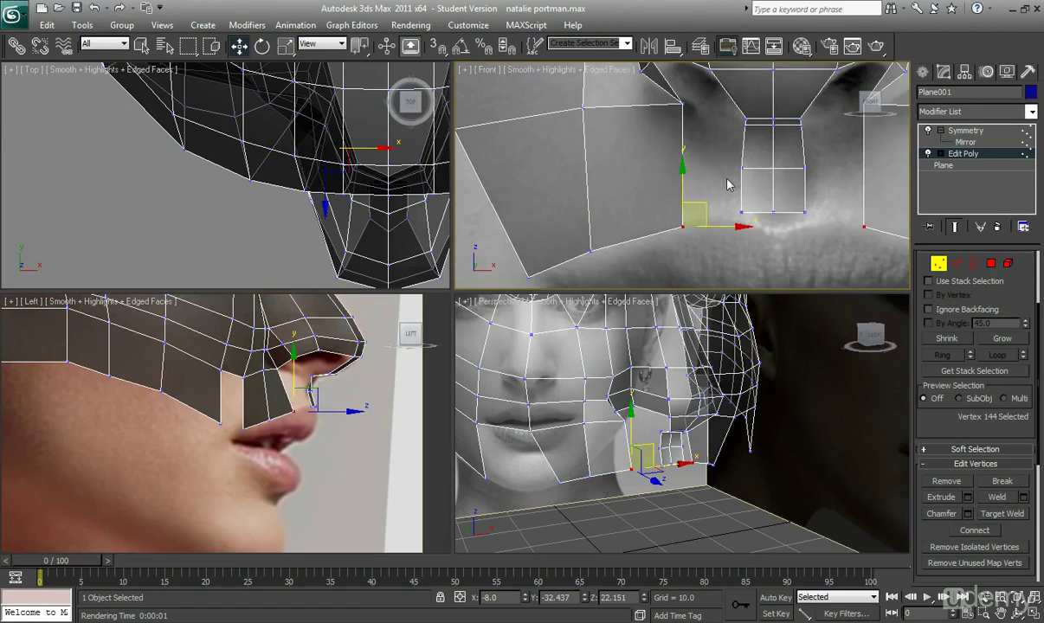
scroll(727, 185, down, 1)
click(747, 207)
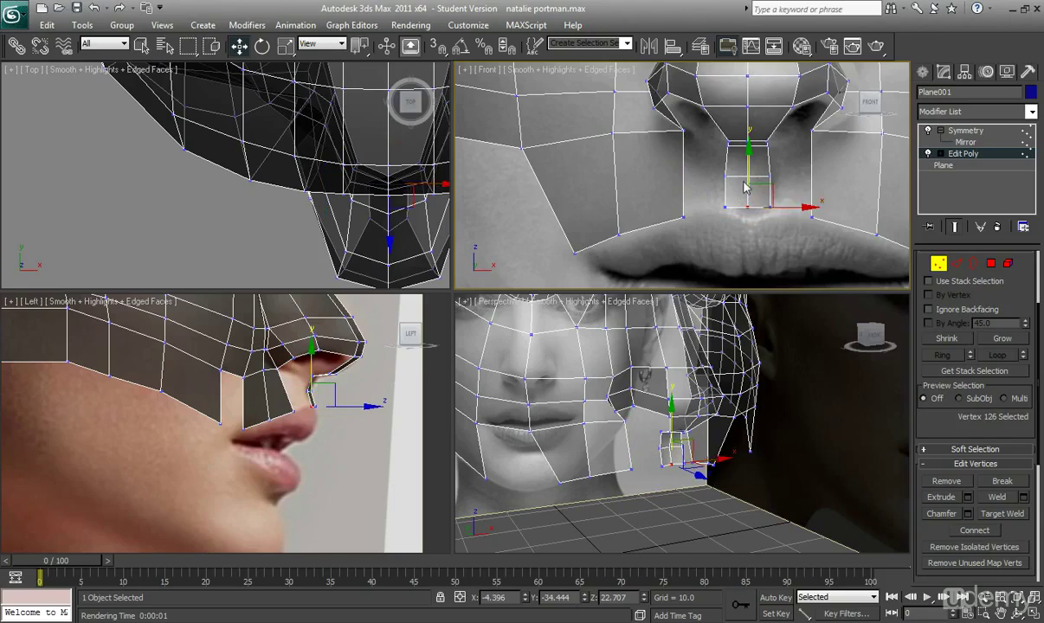
drag(752, 176, 752, 185)
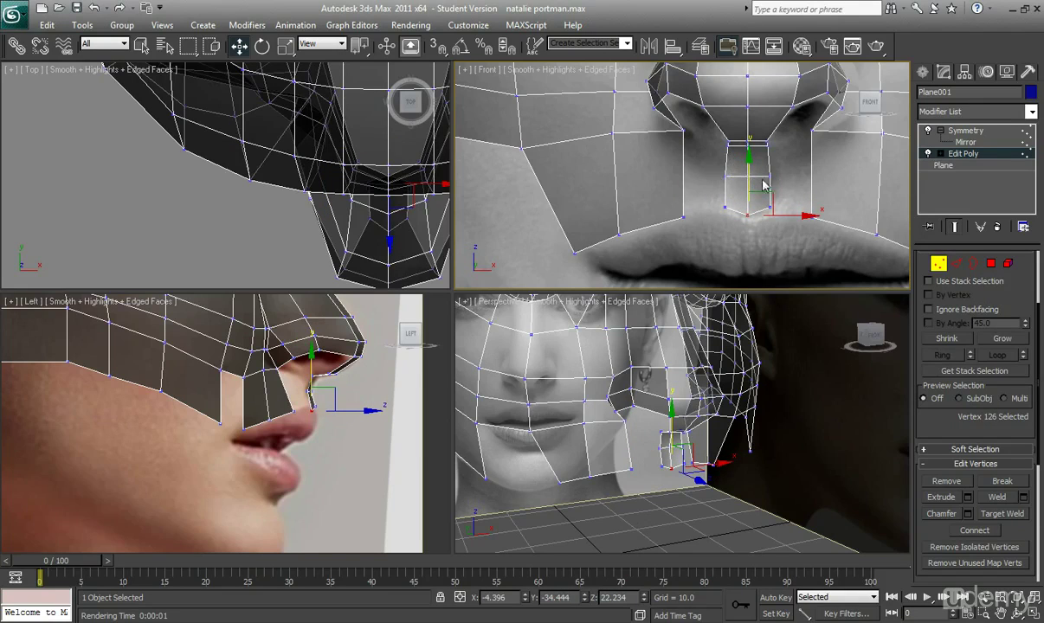
click(742, 175)
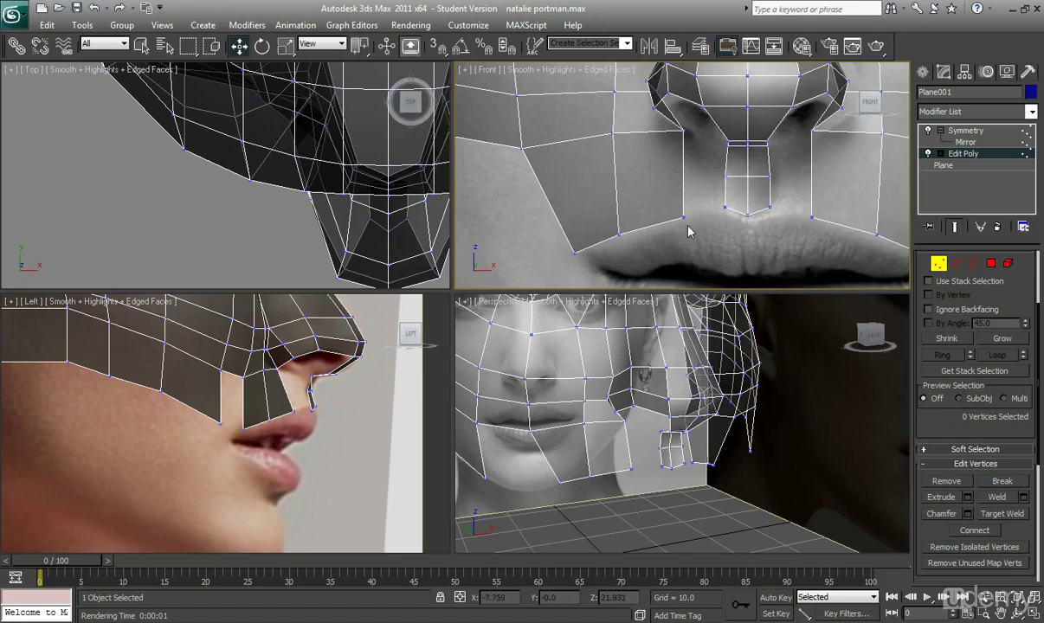
Step: Connect the three vertical edges of the polygons above the upper lip with a new horizontal edge loop
scroll(653, 199, down, 3)
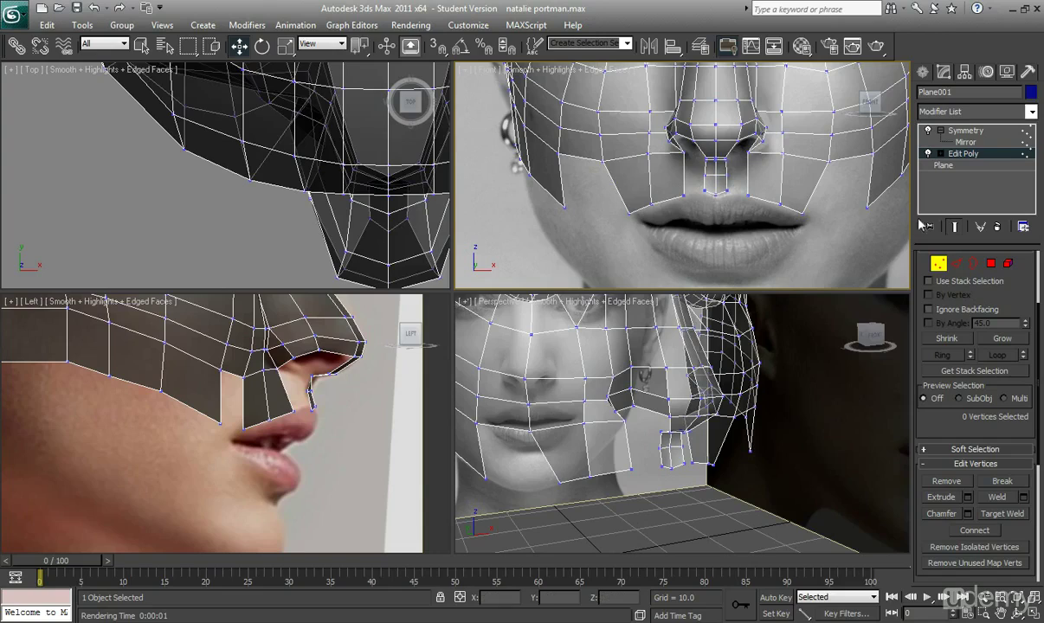
click(958, 264)
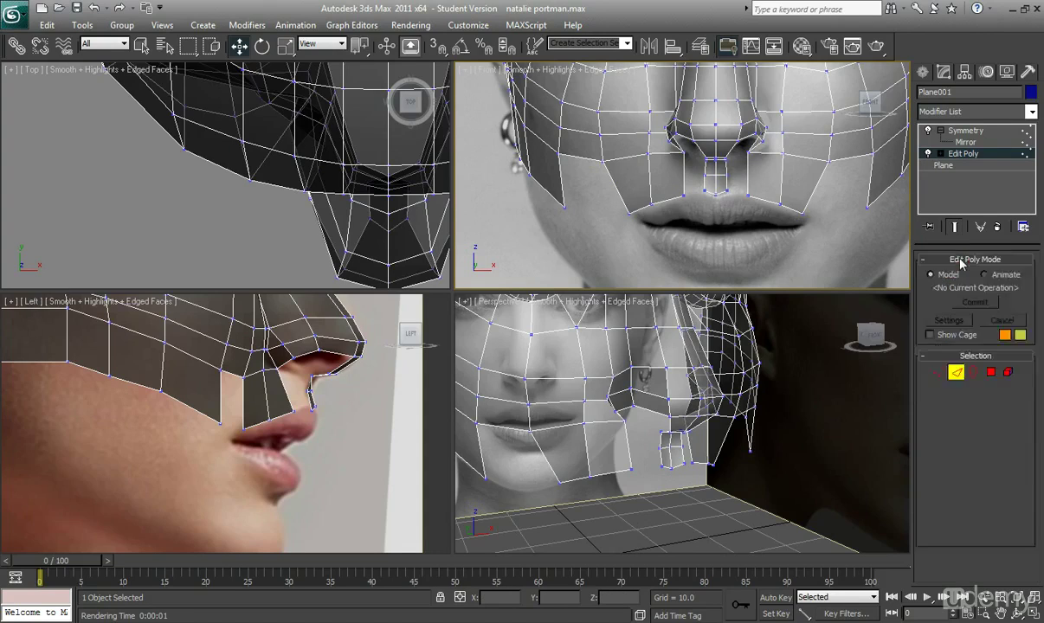
click(610, 184)
click(612, 182)
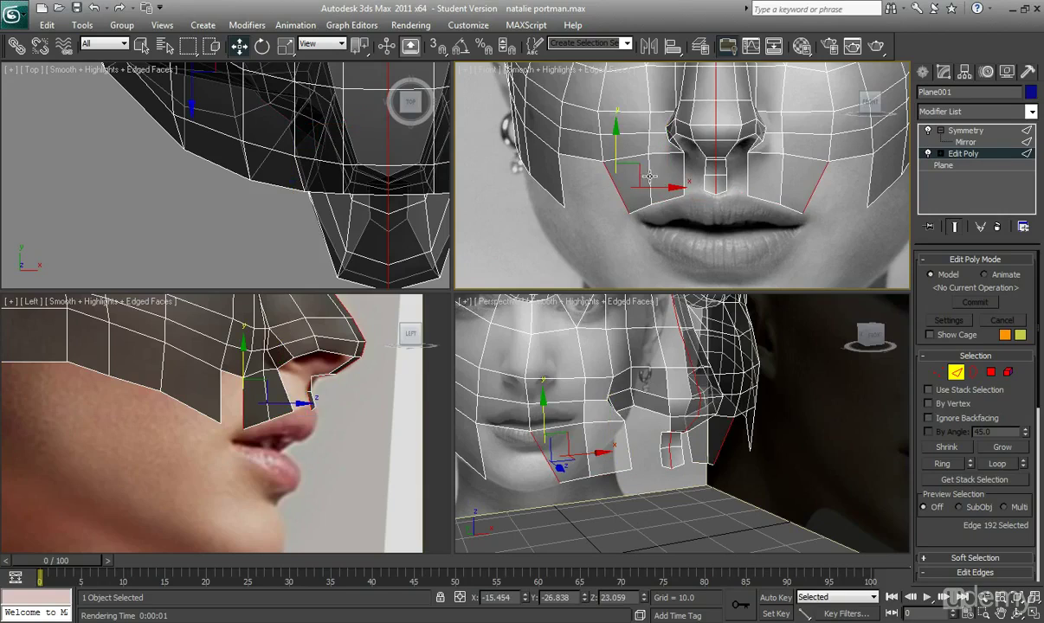
ctrl+click(649, 177)
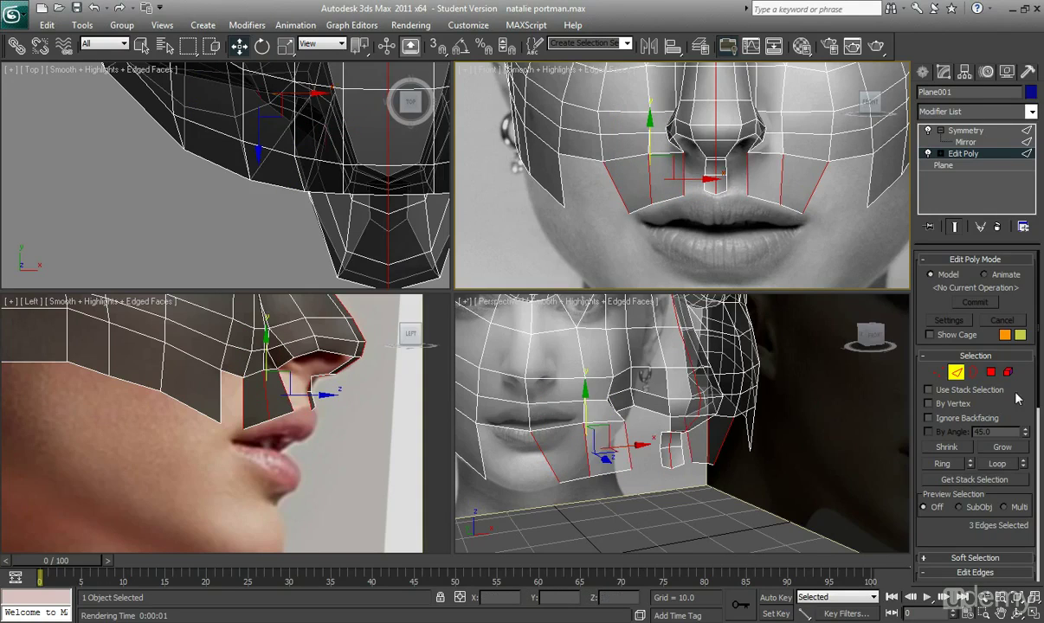
scroll(1024, 410, down, 5)
click(1000, 502)
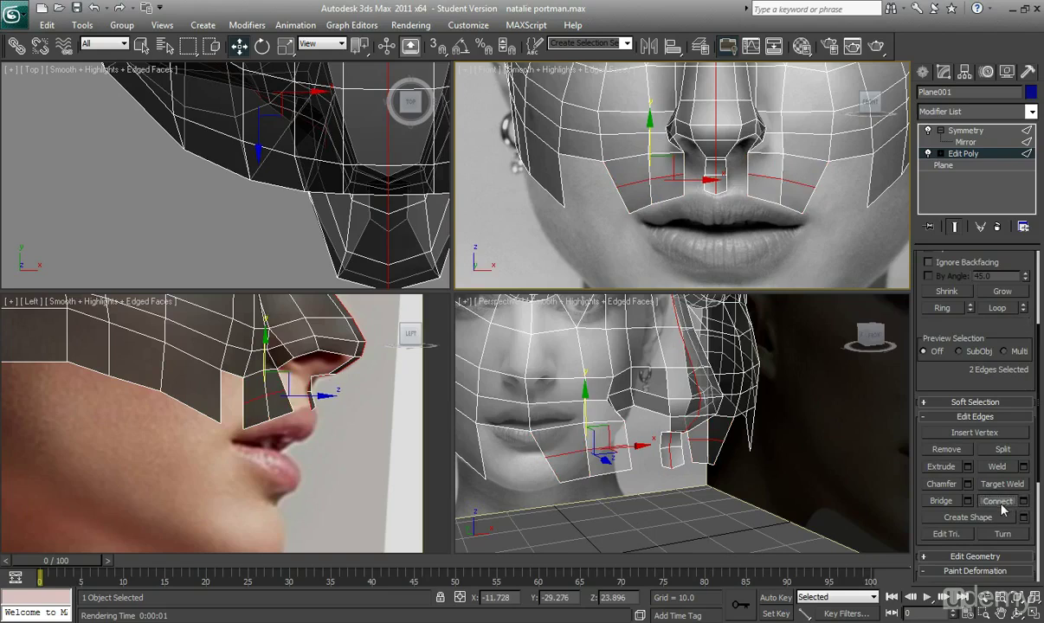
Step: Bridge the lower side edge of the philtrum strip to the facing lower cheek edge above the upper lip
scroll(662, 182, up, 2)
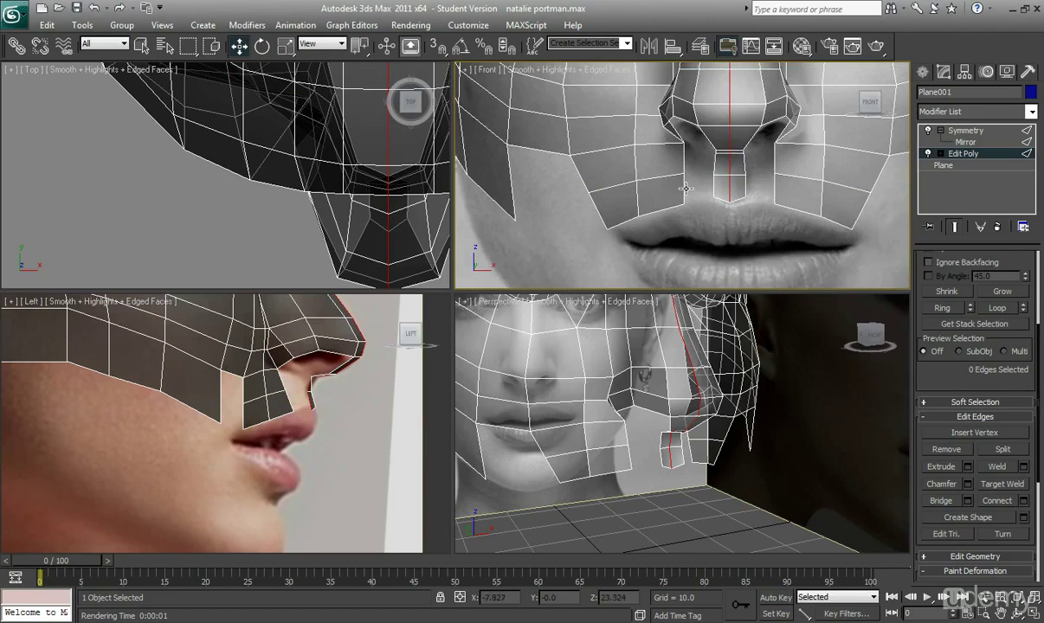
click(683, 188)
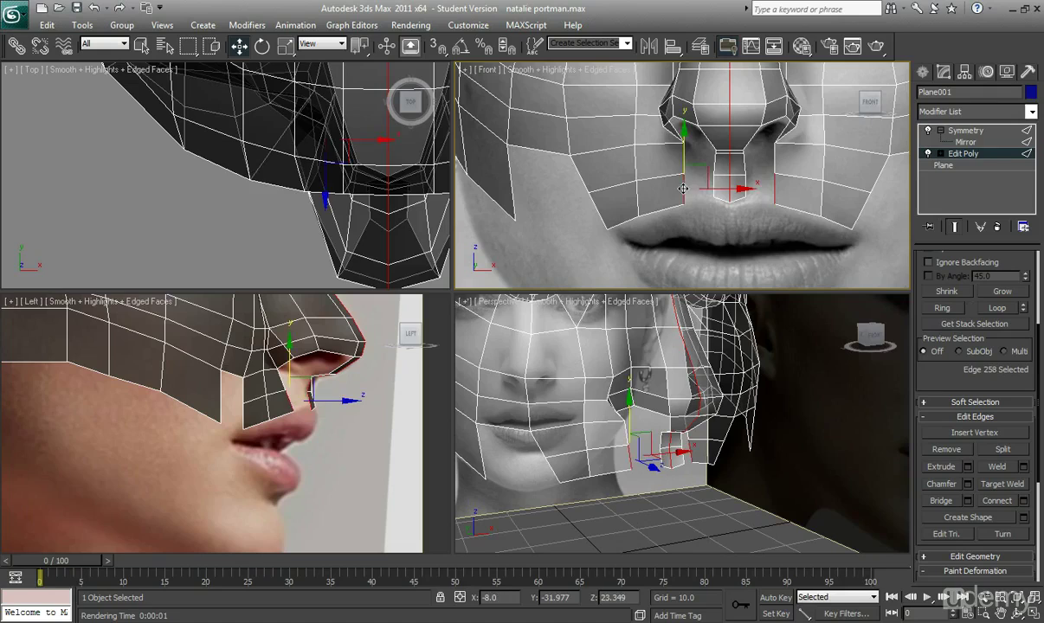
scroll(692, 177, up, 2)
click(731, 199)
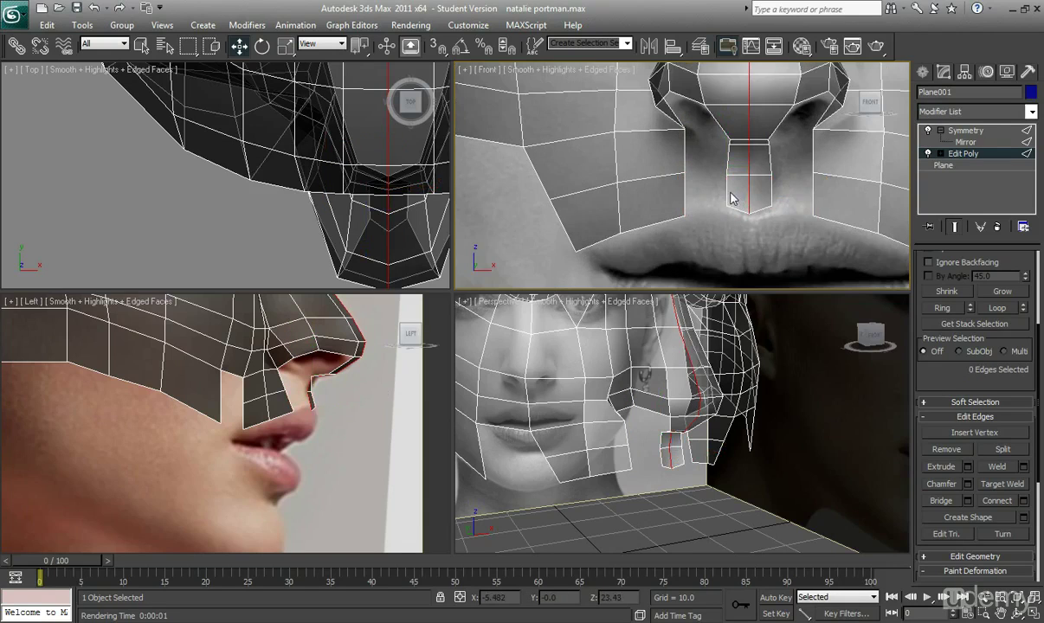
click(727, 192)
ctrl+click(683, 200)
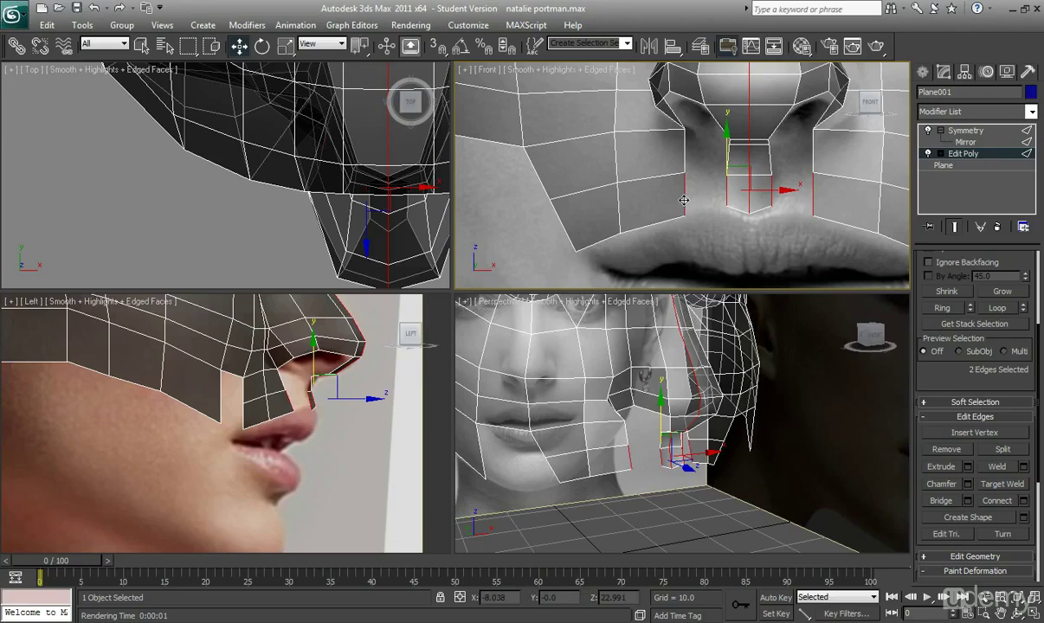
click(941, 502)
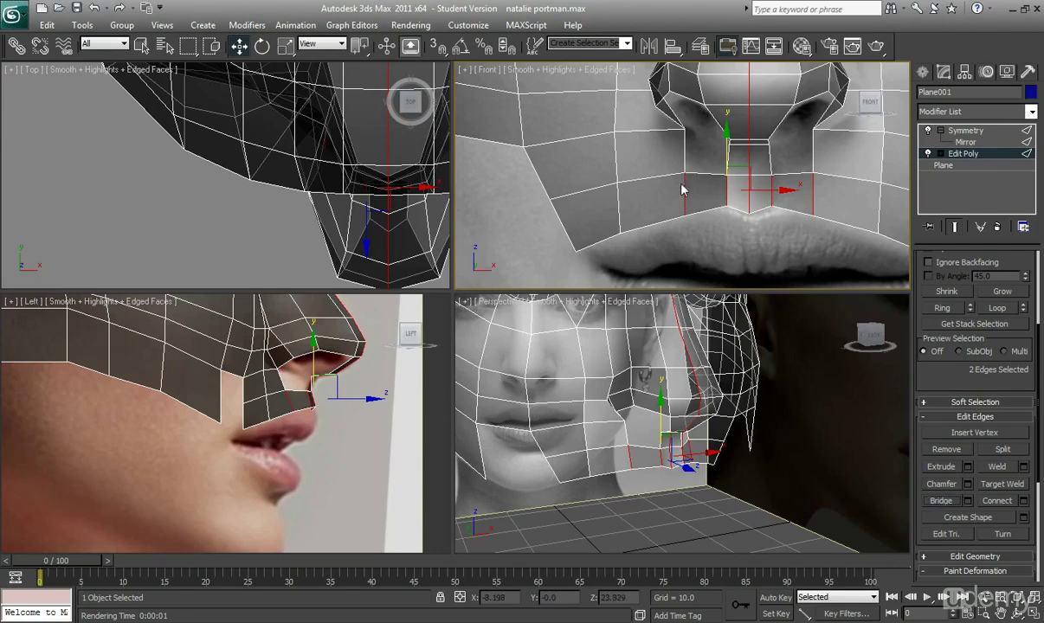
Step: Bridge the upper side edge of the philtrum strip to the facing cheek edge below the nostril
click(684, 148)
ctrl+click(728, 155)
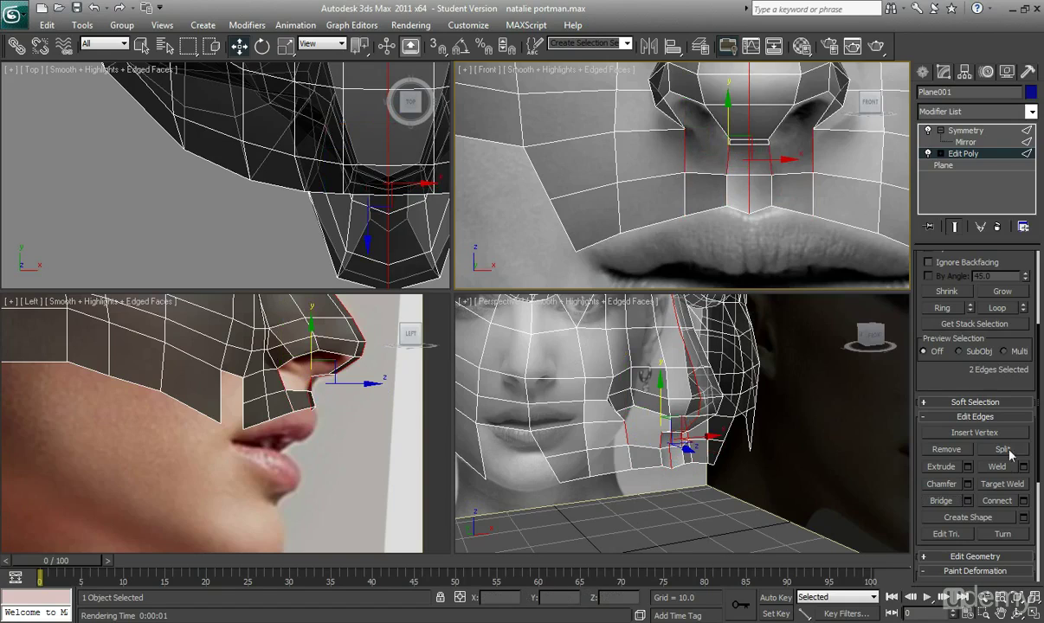
click(950, 503)
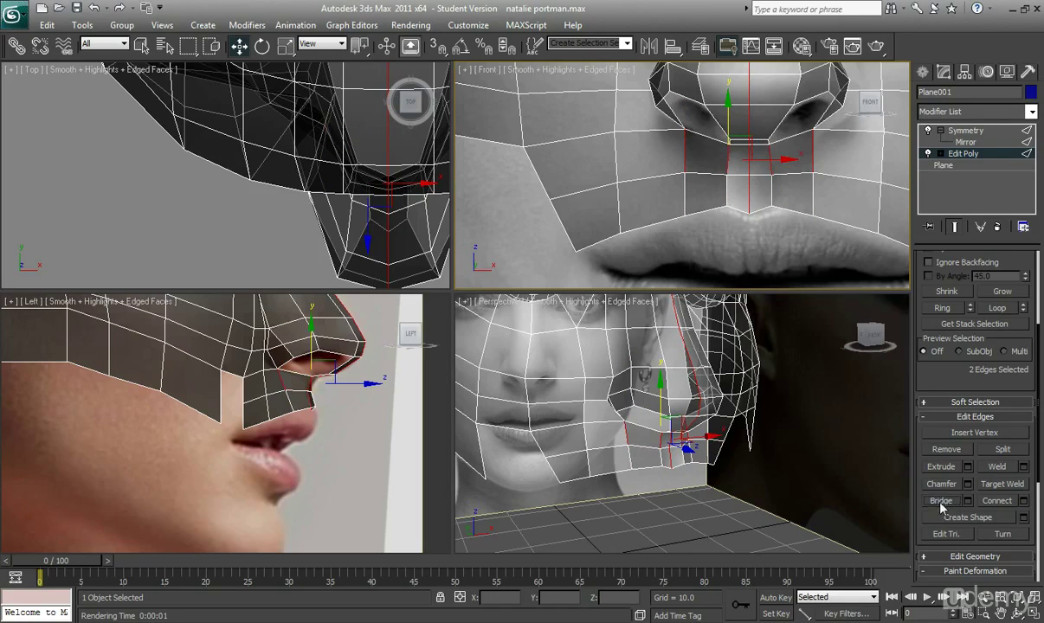
click(724, 244)
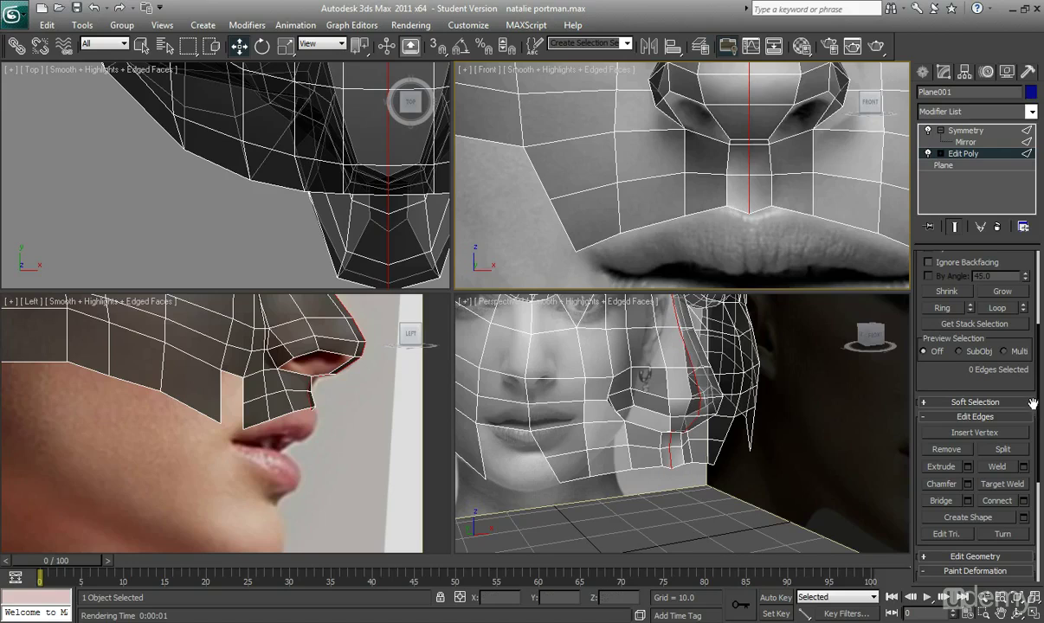
Step: Move the lower side vertex of the philtrum outward along the upper lip line in the Front view
drag(1036, 397, 1034, 313)
click(937, 366)
key(1)
click(742, 206)
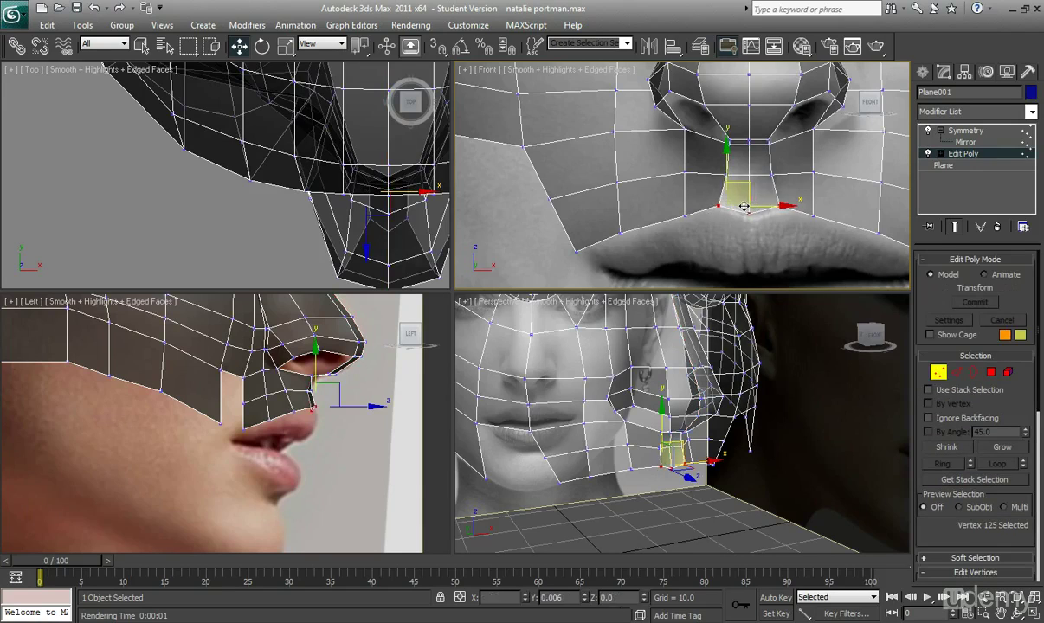
drag(742, 206, 744, 207)
mouse_move(719, 167)
mouse_down()
mouse_move(735, 179)
mouse_move(734, 164)
mouse_up()
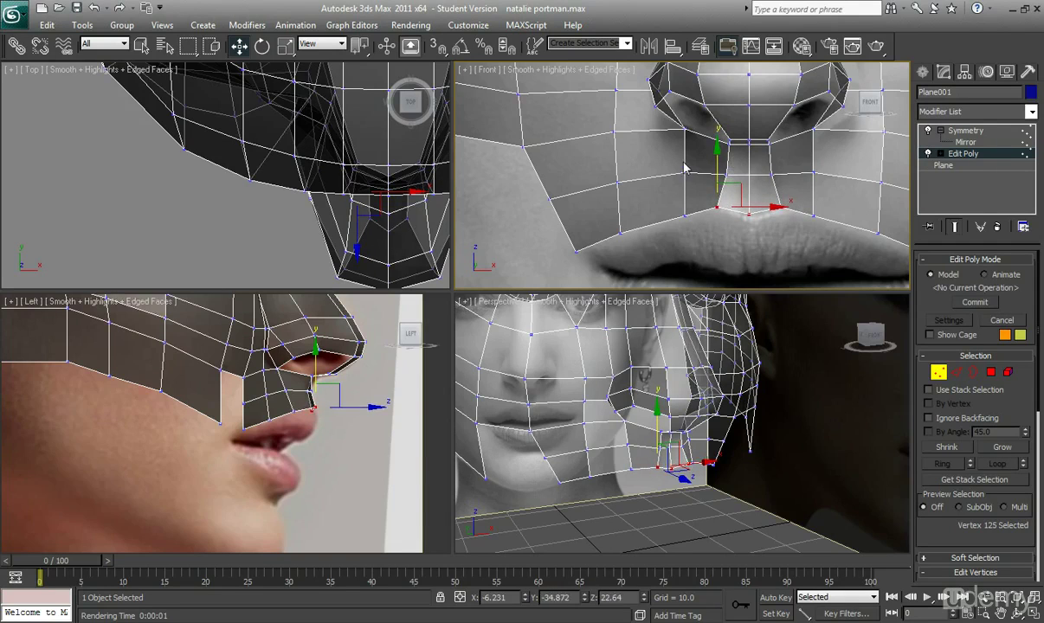
Step: Nudge the middle side vertex of the philtrum slightly outward in the Front view to follow the philtrum ridge
click(723, 169)
click(726, 173)
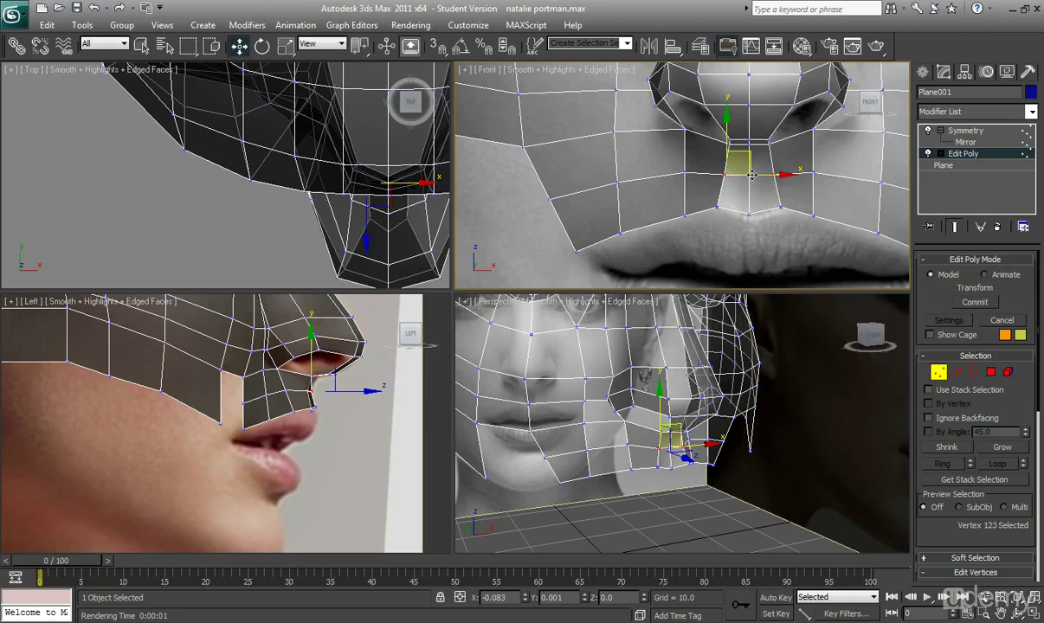
drag(753, 175, 752, 175)
click(772, 248)
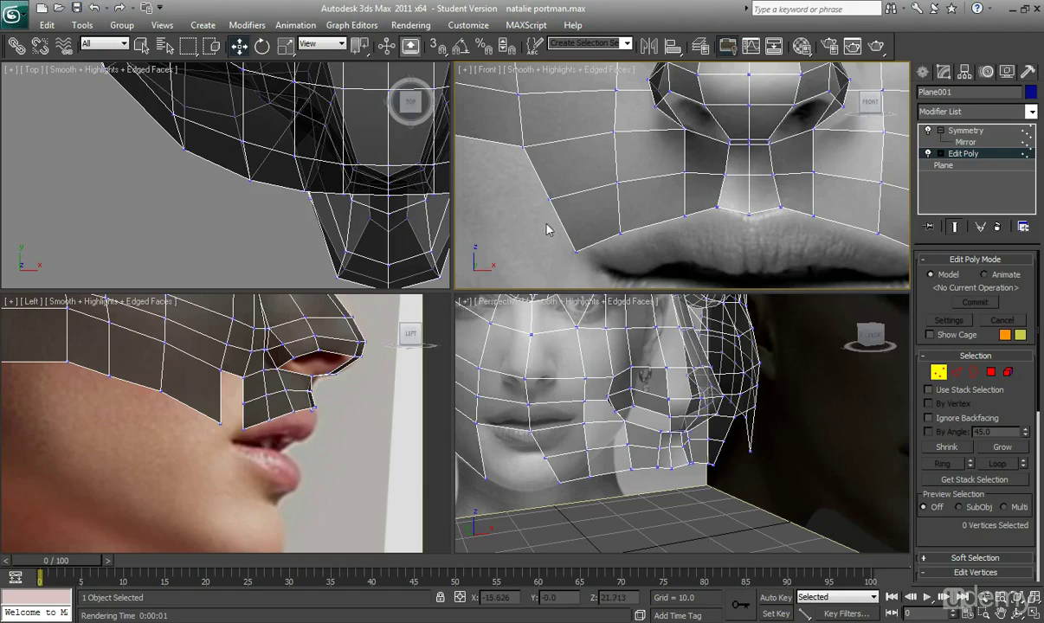
Step: Lower the bottom vertex next to the mouth-corner vertex to the upper lip line in the Front view
click(620, 234)
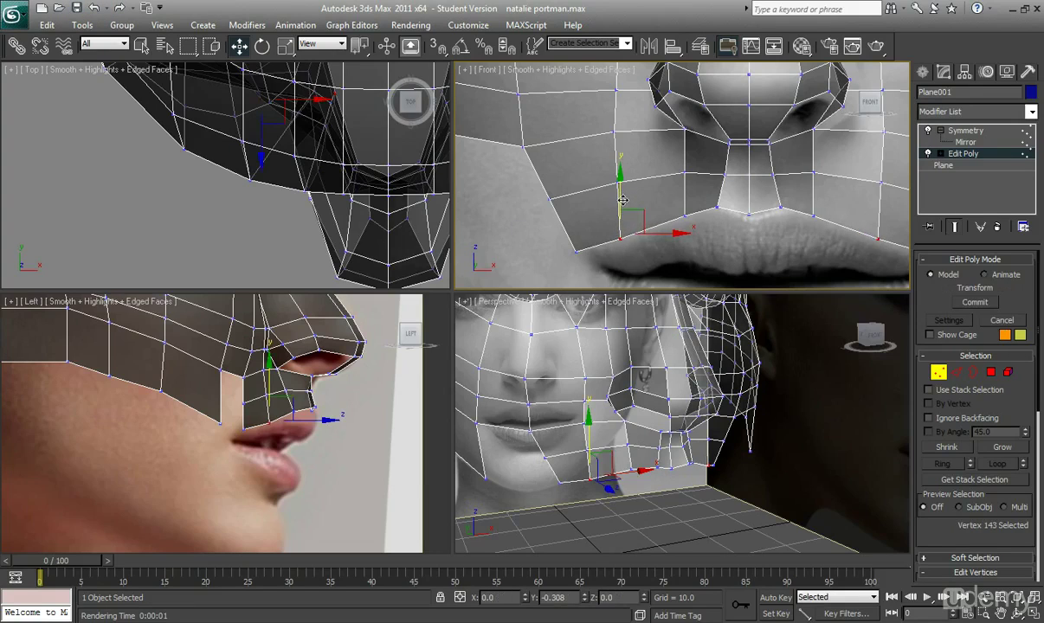
scroll(270, 422, up, 2)
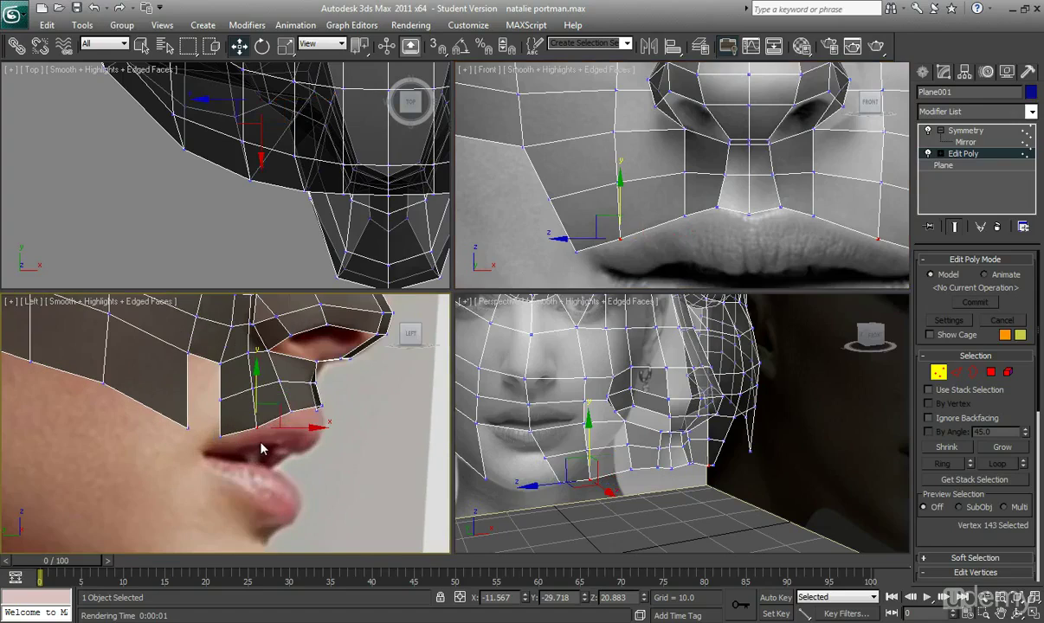
key(alt+x)
key(alt+x)
drag(300, 461, 247, 374)
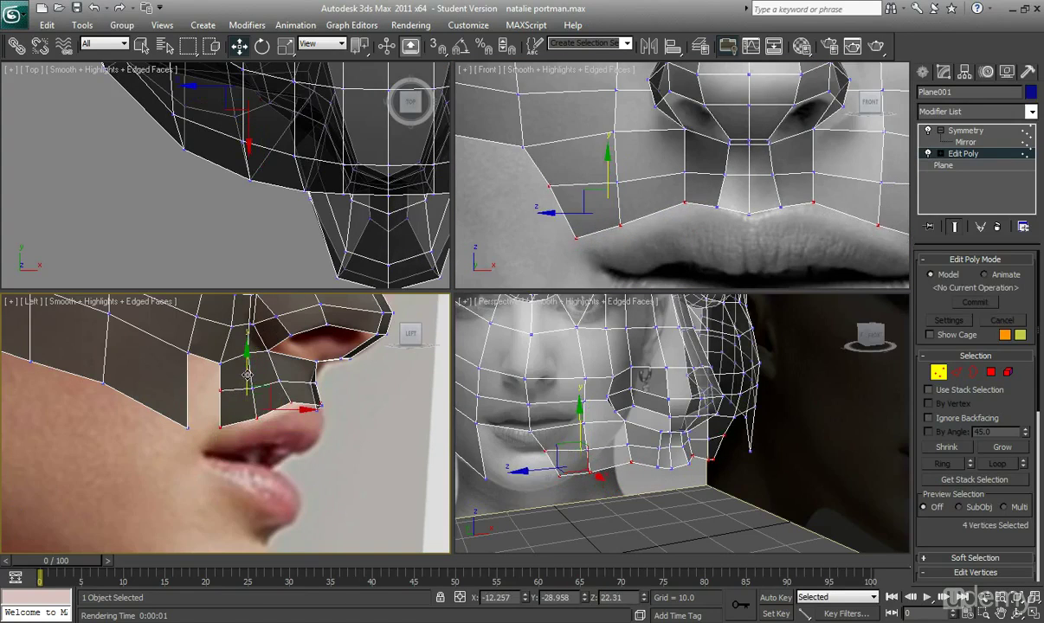
click(411, 453)
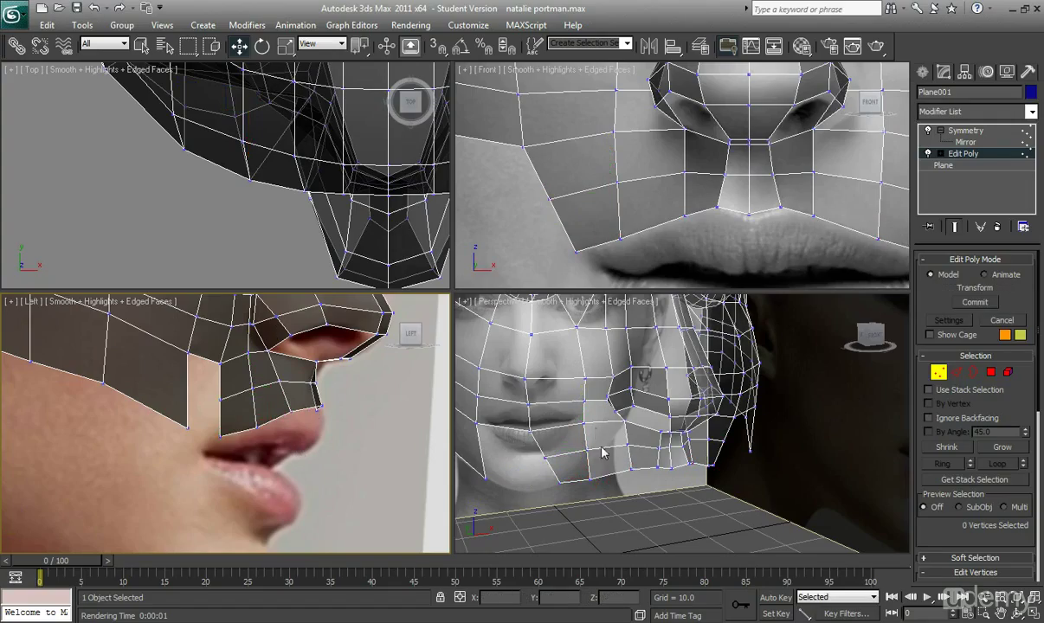
Step: Move the column of three vertices running from the nostril to the upper lip forward in the Left view
alt+middle_drag(636, 471, 753, 509)
key(alt+x)
middle_drag(260, 430, 254, 512)
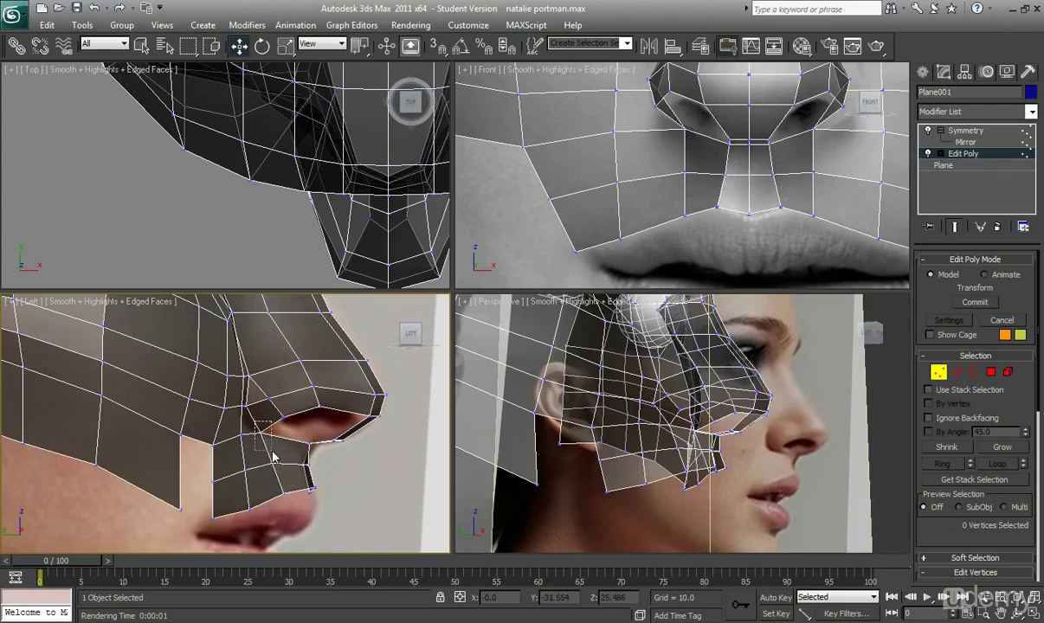
drag(272, 456, 273, 455)
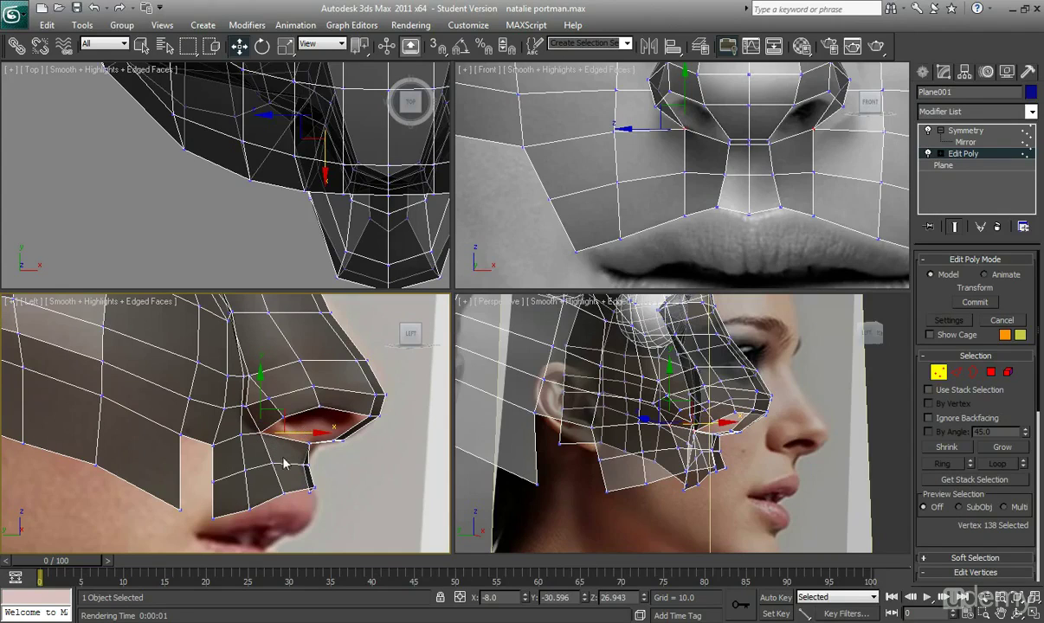
click(279, 491)
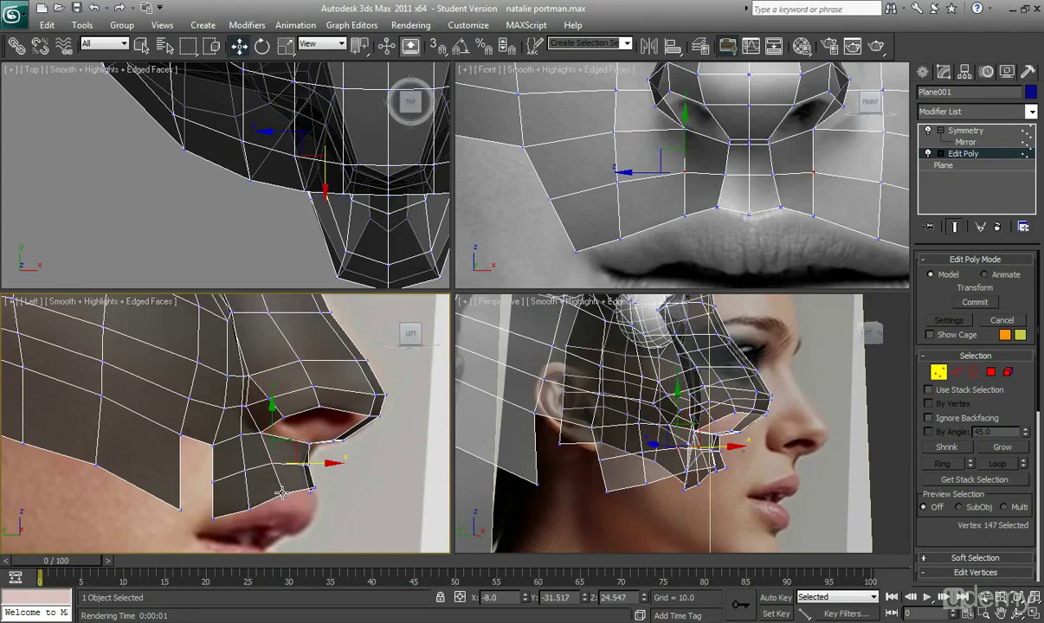
click(317, 470)
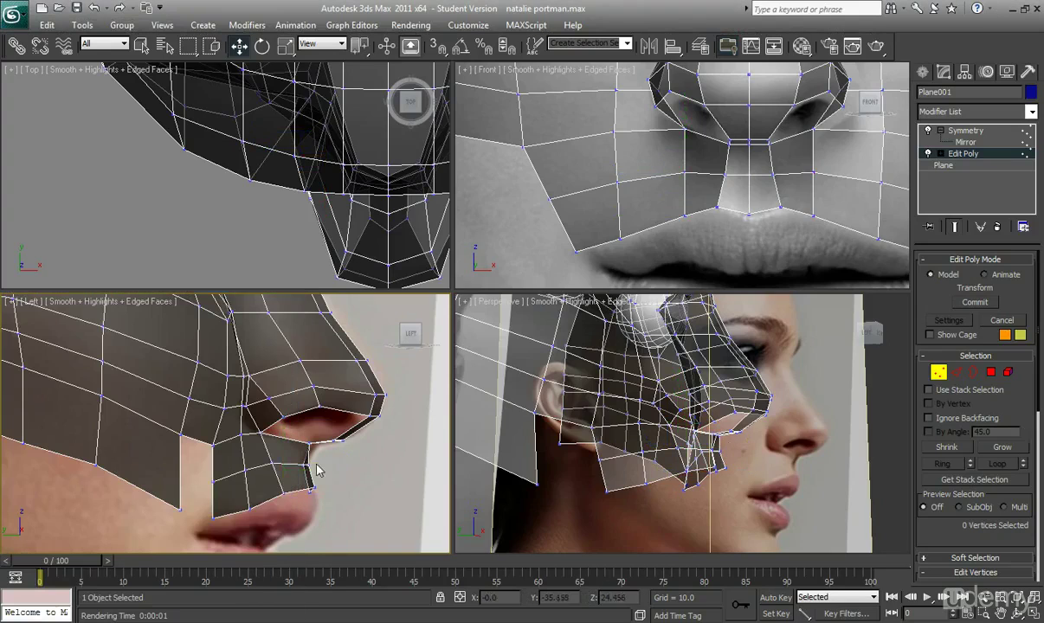
click(261, 433)
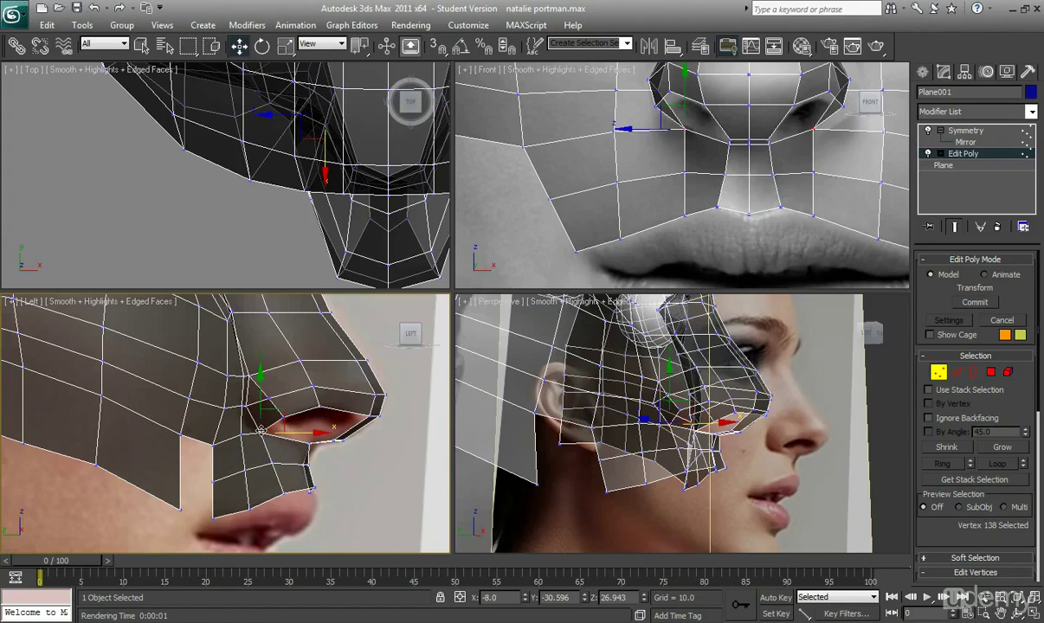
ctrl+click(280, 487)
ctrl+click(281, 493)
middle_drag(288, 484, 278, 485)
drag(307, 464, 336, 465)
Step: Push the three vertices below the nostril further forward to round the mouth area, checking the curve from below
alt+middle_drag(723, 479, 647, 412)
middle_drag(362, 476, 309, 466)
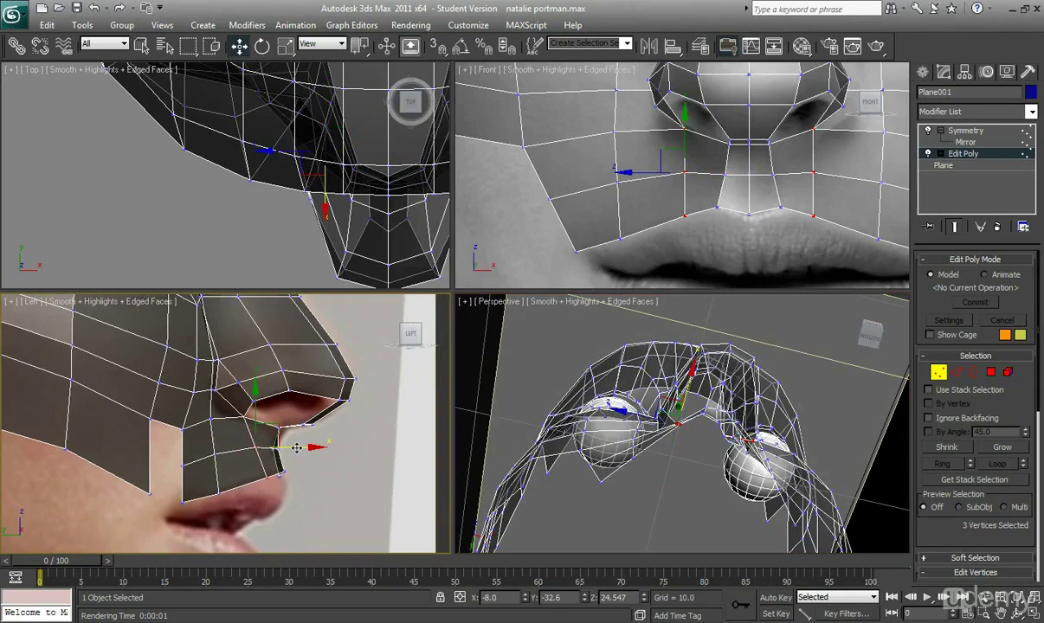
drag(296, 447, 306, 447)
mouse_move(735, 467)
alt+middle_down()
mouse_move(693, 489)
mouse_move(674, 440)
mouse_move(732, 488)
alt+middle_up()
Step: Move the two lower vertices of the next column toward the cheek forward in the Left view
middle_drag(258, 498, 305, 489)
drag(262, 461, 243, 421)
mouse_move(311, 465)
mouse_down()
mouse_move(328, 464)
mouse_move(319, 465)
mouse_up()
key(alt+x)
key(alt+x)
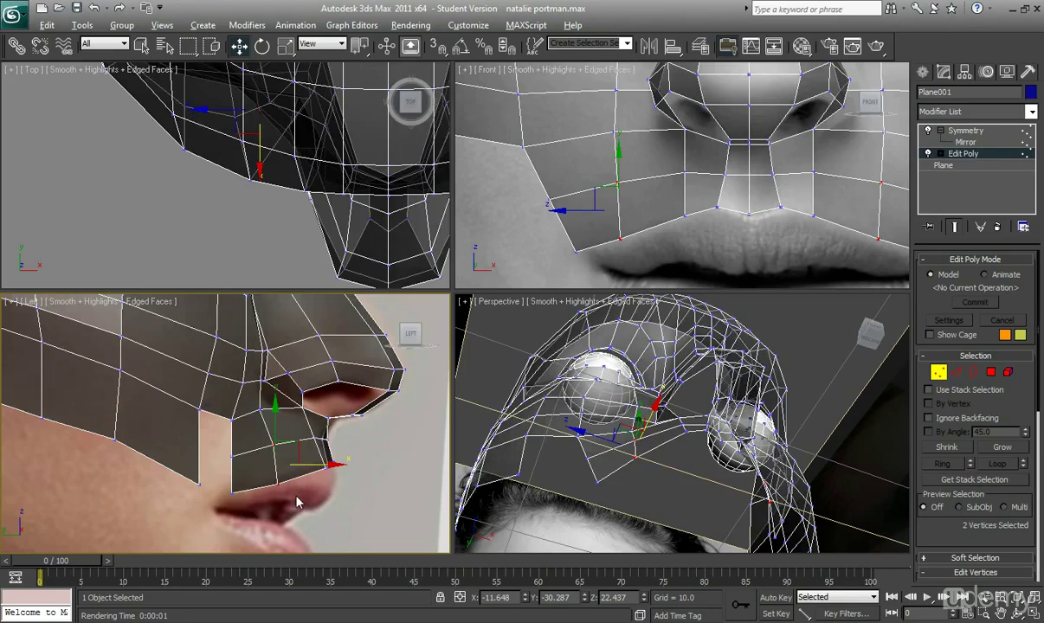
Step: Raise the two bottom vertices between mouth corner and philtrum to follow the upper lip contour in the Left view
click(297, 482)
click(326, 492)
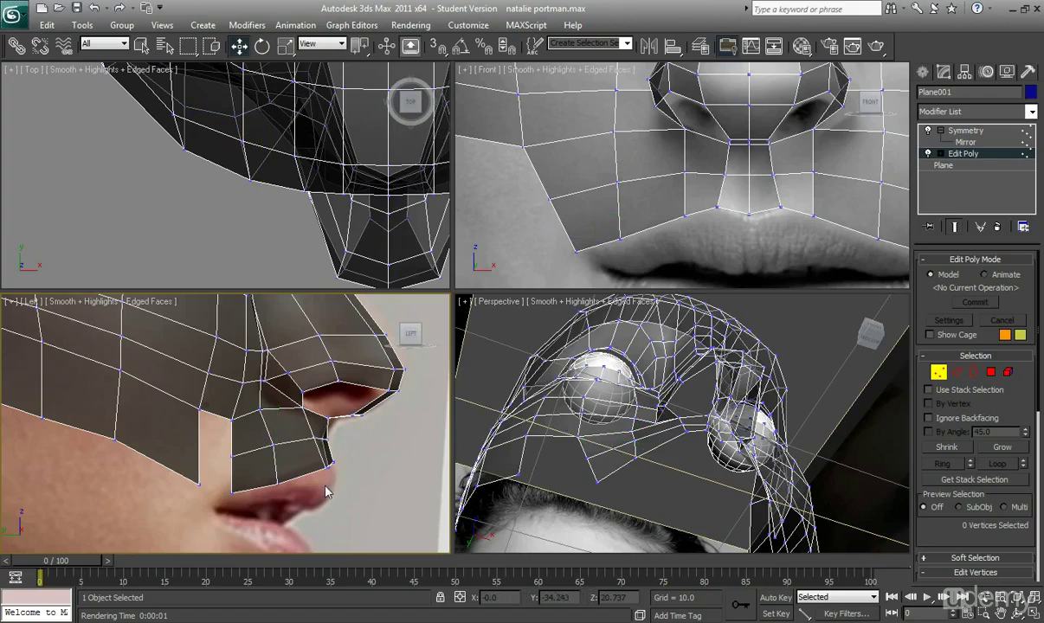
click(284, 479)
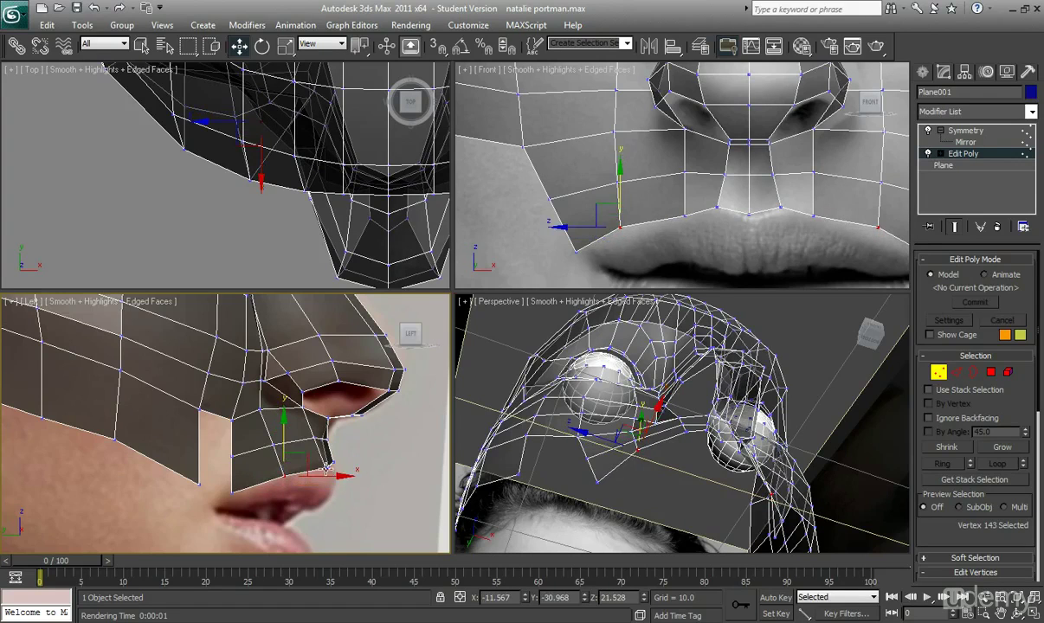
click(324, 466)
middle_drag(341, 442, 330, 430)
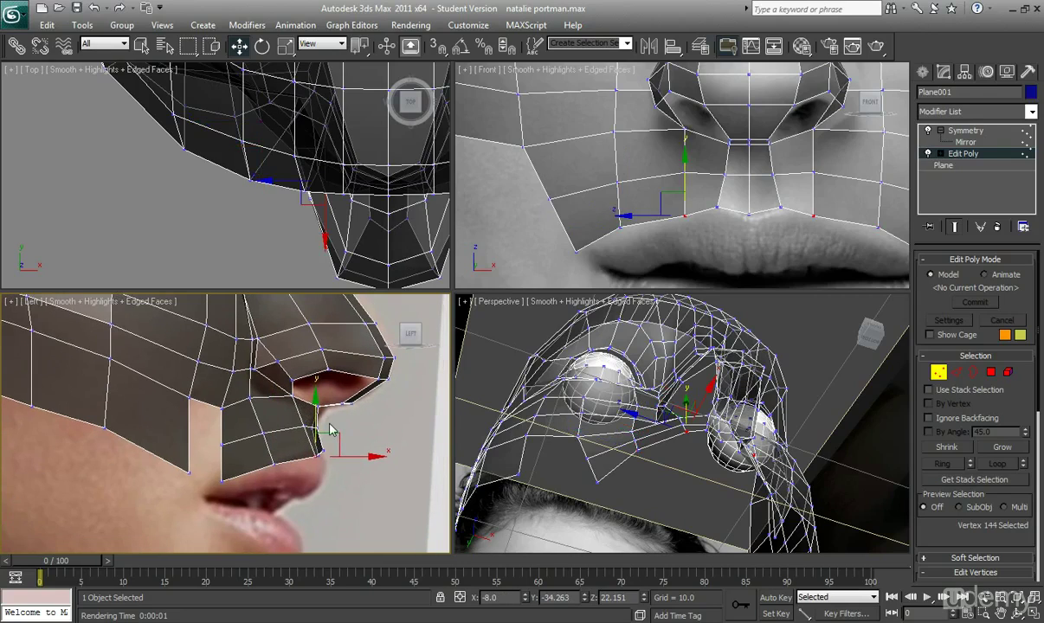
drag(316, 420, 316, 416)
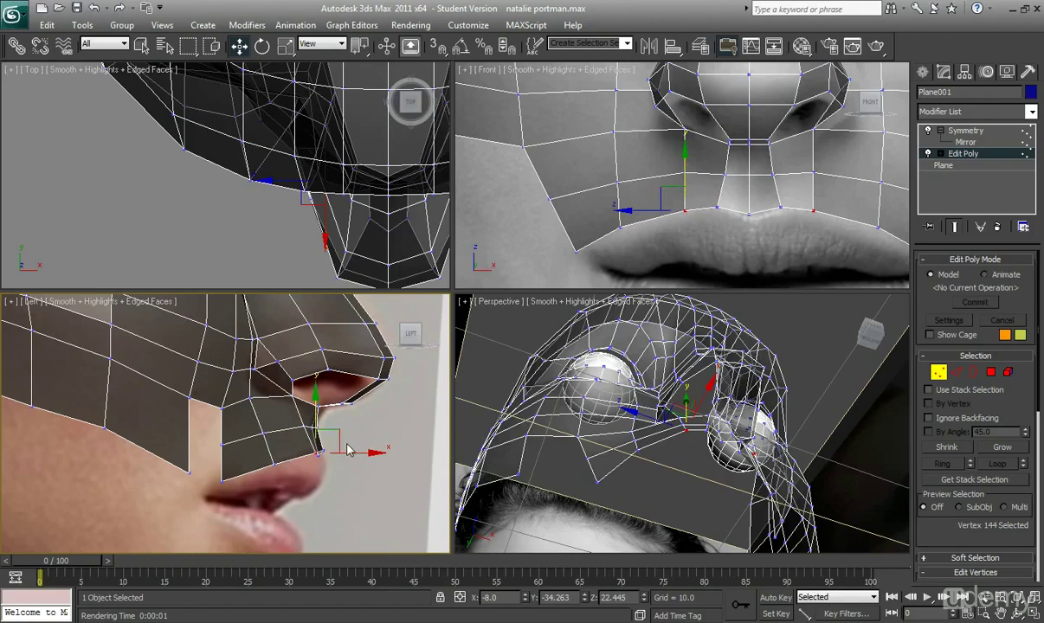
drag(353, 454, 344, 451)
Step: Adjust the depth of the middle vertex between nostril and upper lip in the Left view, and select the philtrum side vertices
click(322, 424)
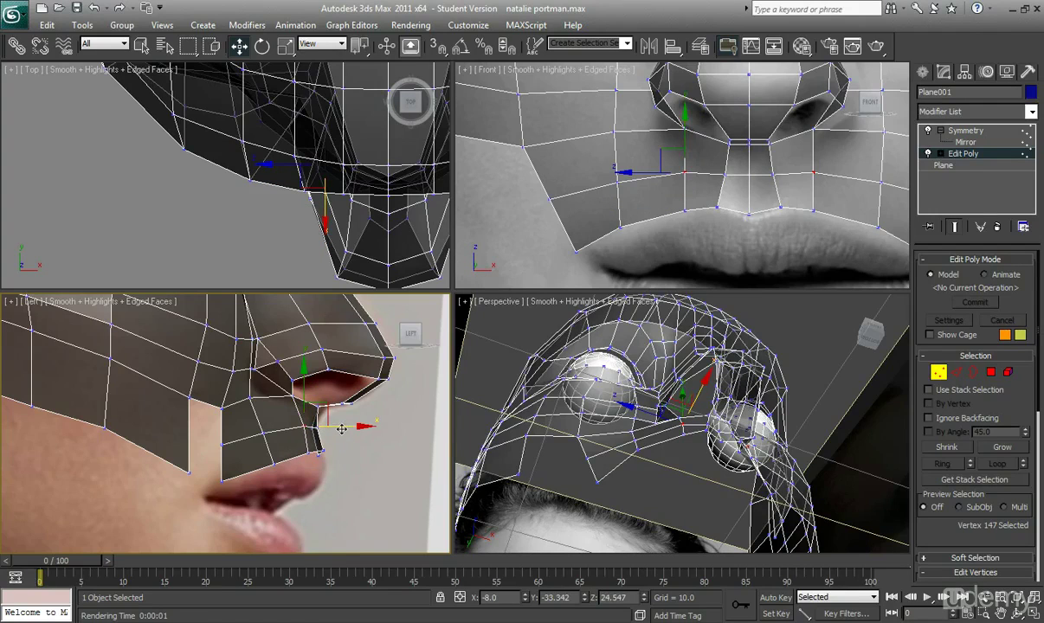
mouse_move(341, 428)
mouse_down()
mouse_move(318, 428)
mouse_move(352, 438)
mouse_up()
click(325, 454)
ctrl+click(322, 450)
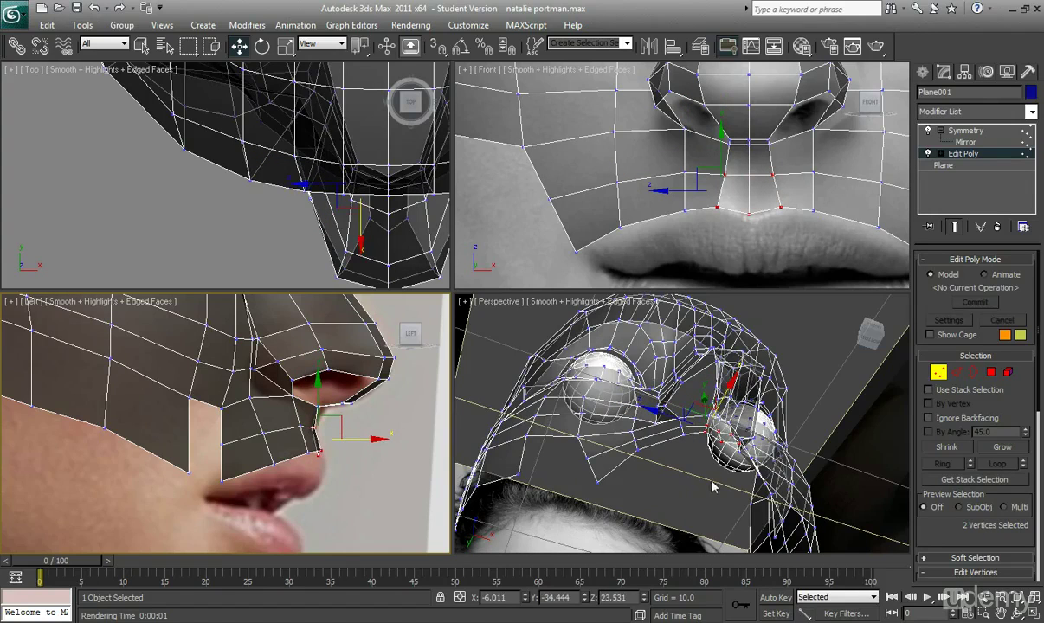
Step: Move the mouth-corner vertex and the one above it backward in the Left view, slanting the open edge toward the cheek
alt+middle_drag(717, 483, 776, 508)
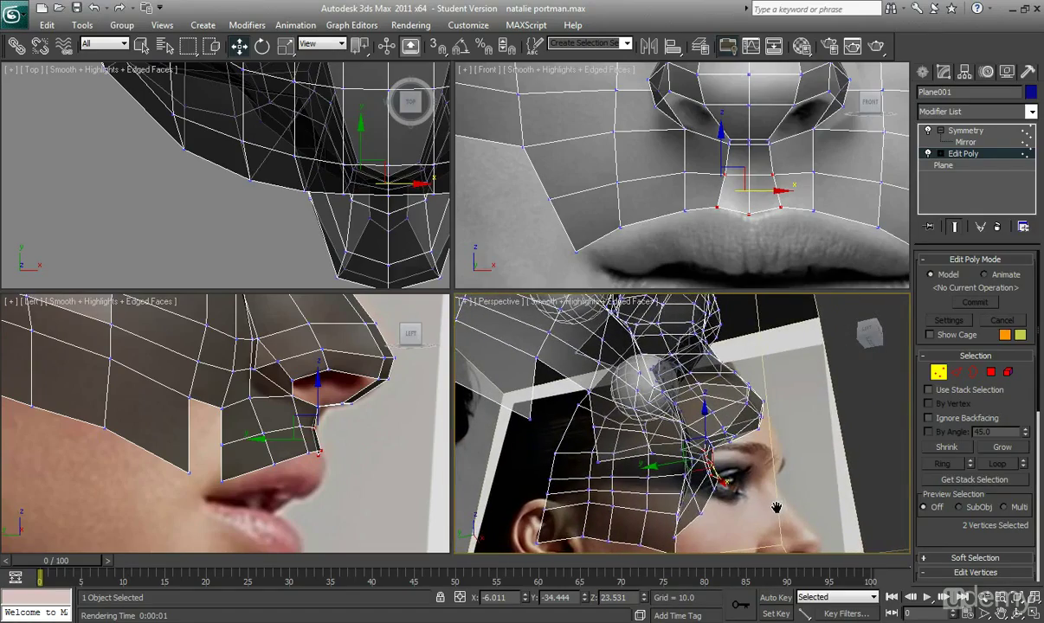
alt+middle_drag(721, 476, 665, 459)
click(606, 502)
middle_drag(238, 460, 245, 425)
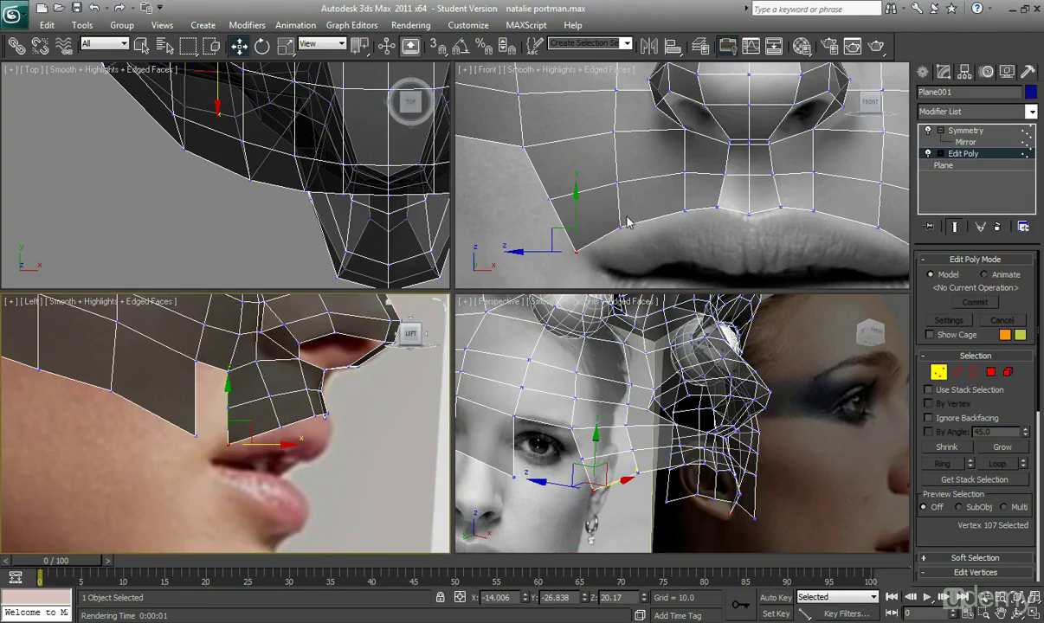
middle_drag(624, 224, 646, 185)
middle_drag(257, 434, 276, 431)
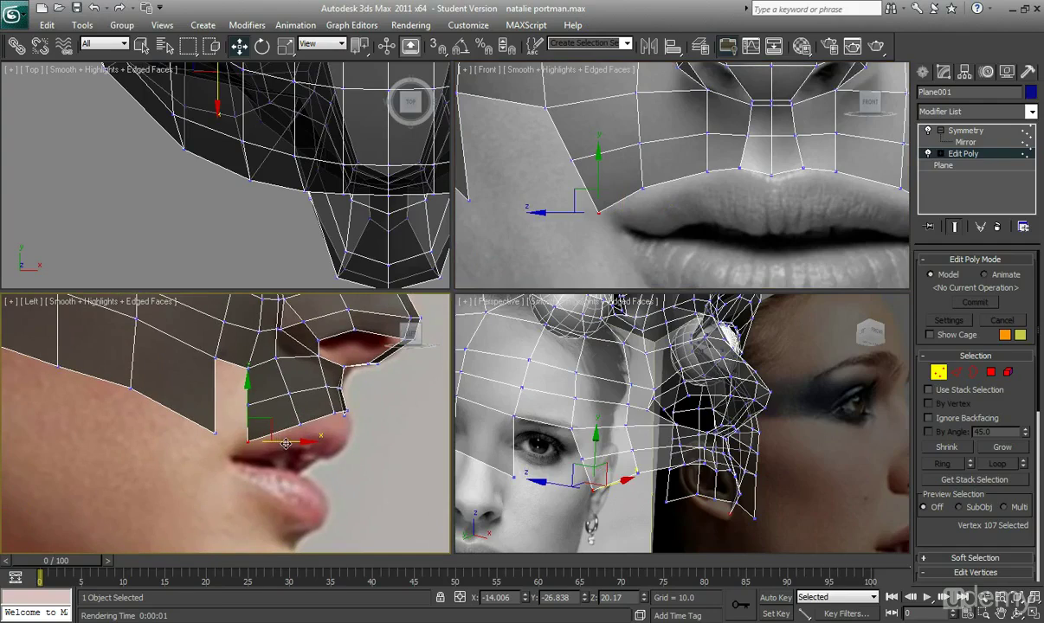
drag(285, 443, 272, 407)
Step: Lower the bottom vertex beside the mouth-corner vertex onto the upper lip outline in the Front view
alt+middle_drag(617, 428, 601, 459)
scroll(701, 221, down, 5)
scroll(684, 228, up, 5)
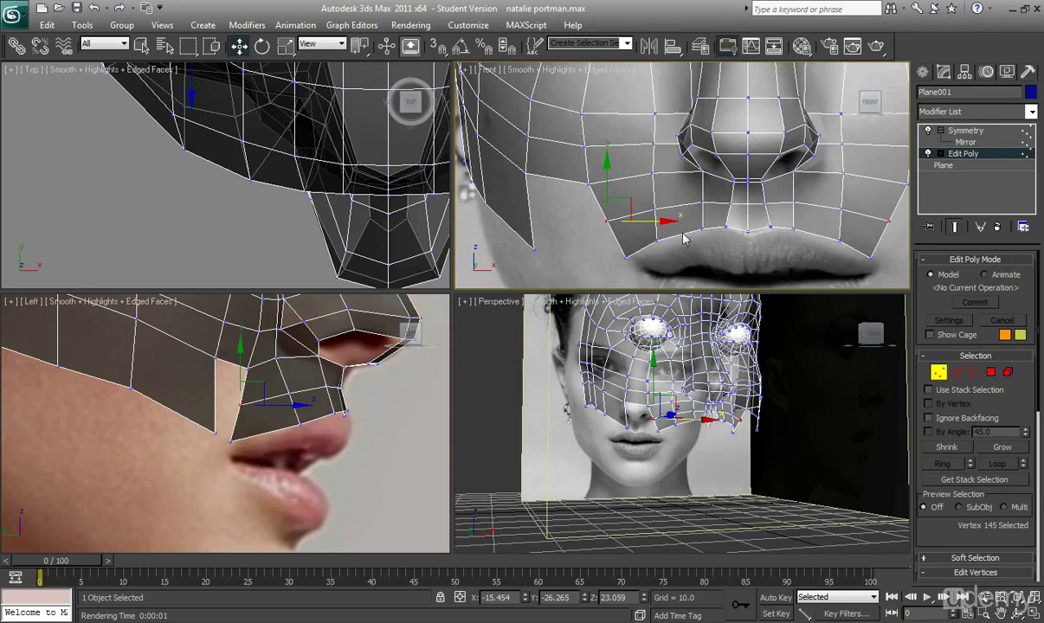
click(656, 240)
drag(659, 205, 659, 213)
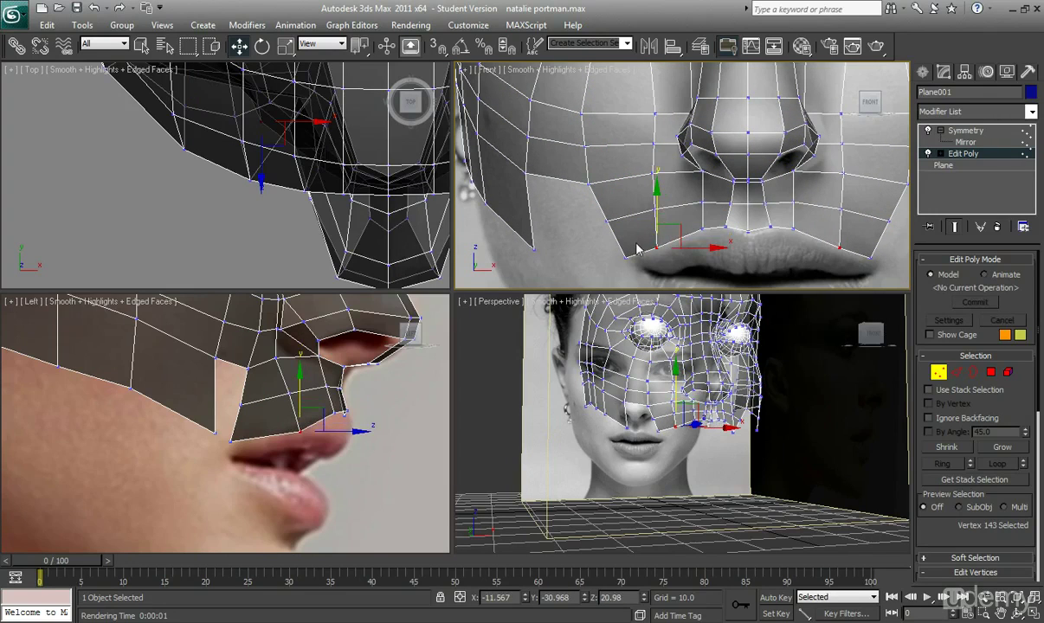
Step: Shift the mouth-corner vertex slightly inward and up in the Front view to match the photo's lip corner
scroll(571, 212, down, 3)
middle_drag(571, 212, 589, 203)
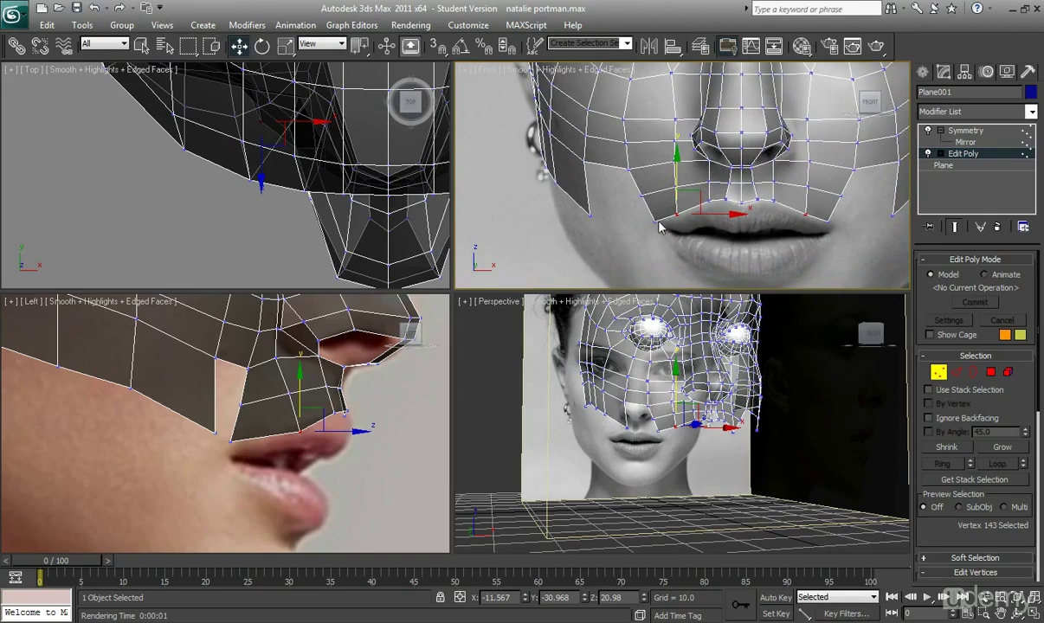
click(661, 227)
click(649, 216)
scroll(683, 212, up, 5)
drag(696, 221, 702, 220)
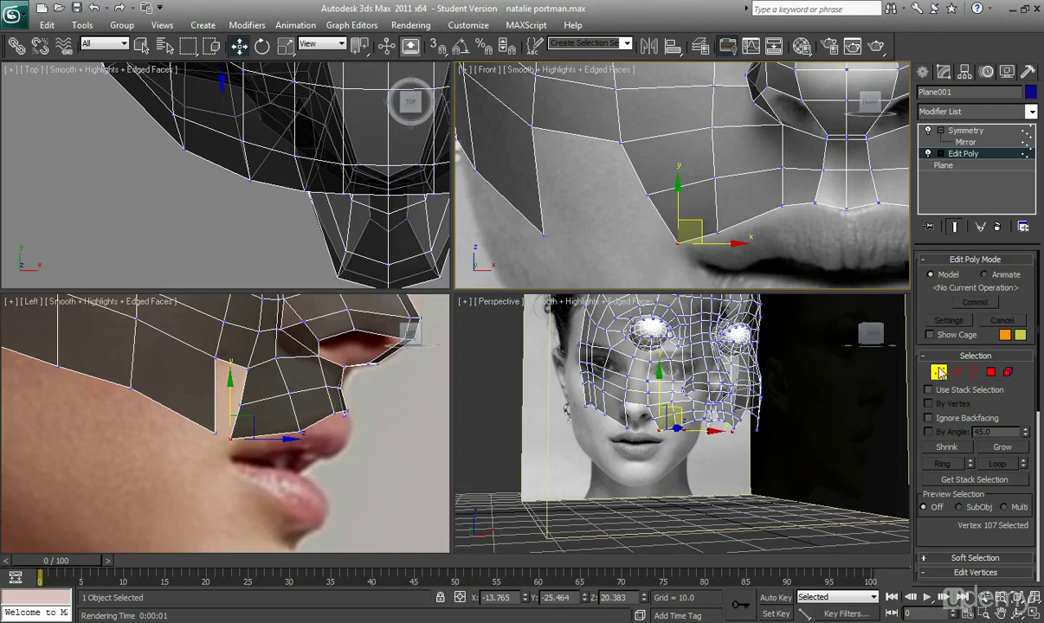
Step: Examine the open side edges beside the mouth corner and the mesh curvature from the front and from below
click(955, 372)
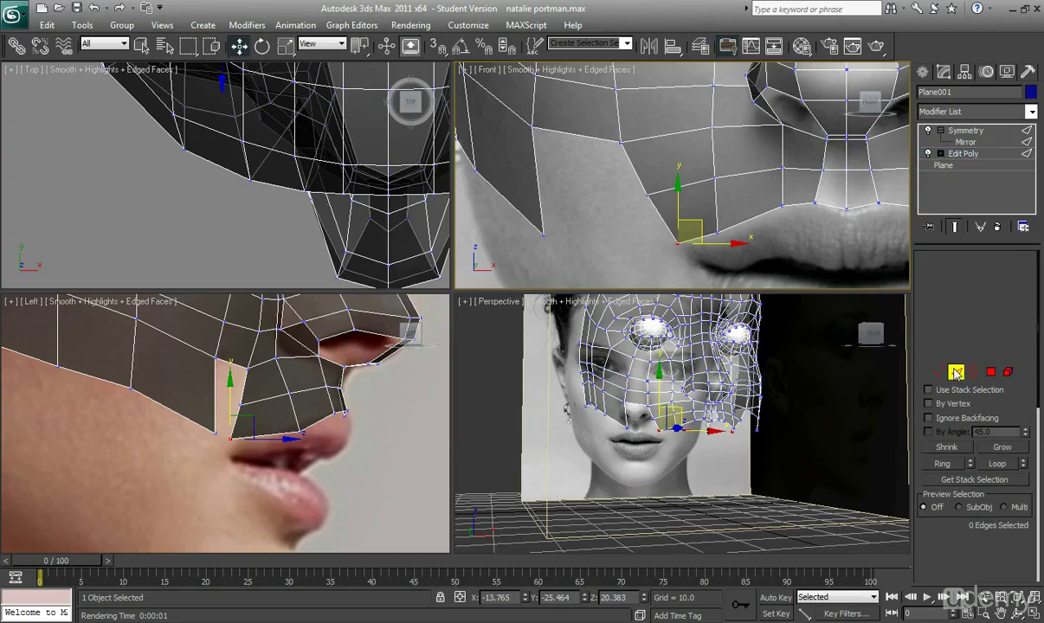
click(661, 213)
scroll(660, 213, down, 3)
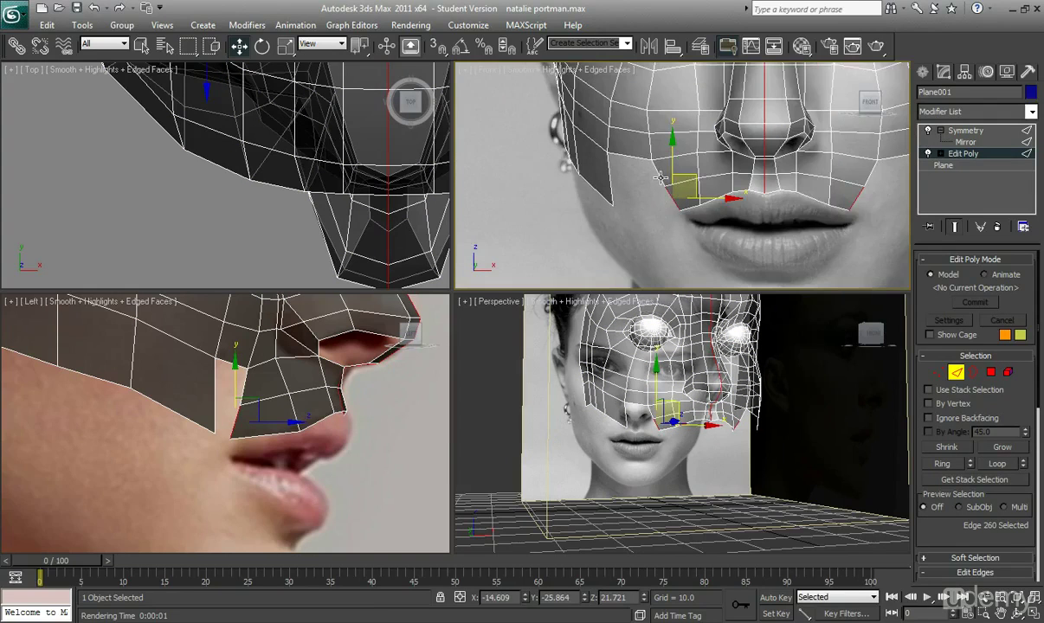
ctrl+click(660, 178)
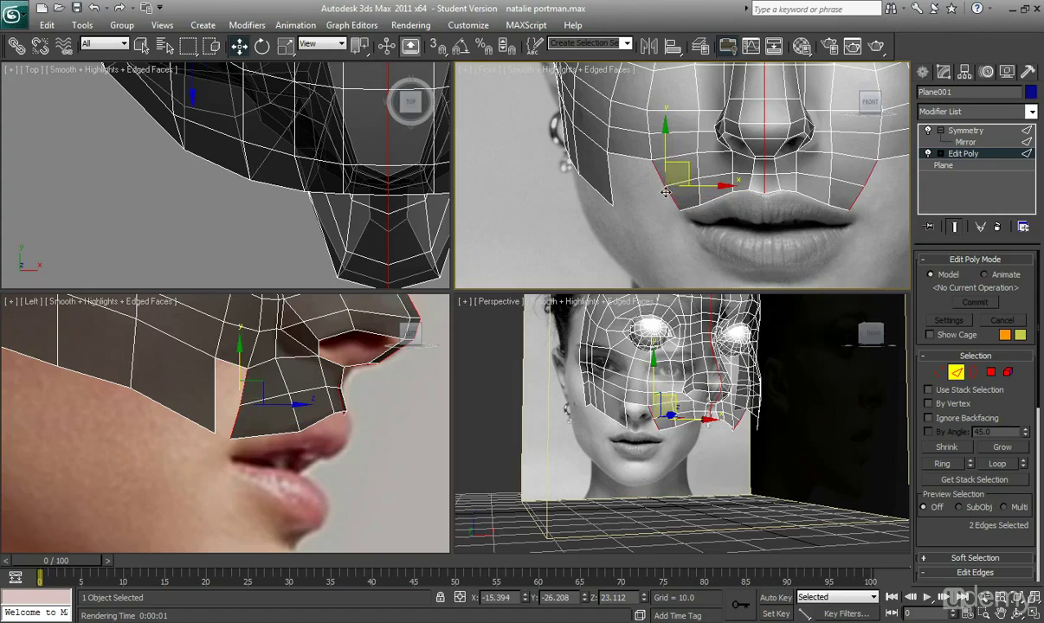
click(670, 198)
middle_drag(776, 212, 765, 221)
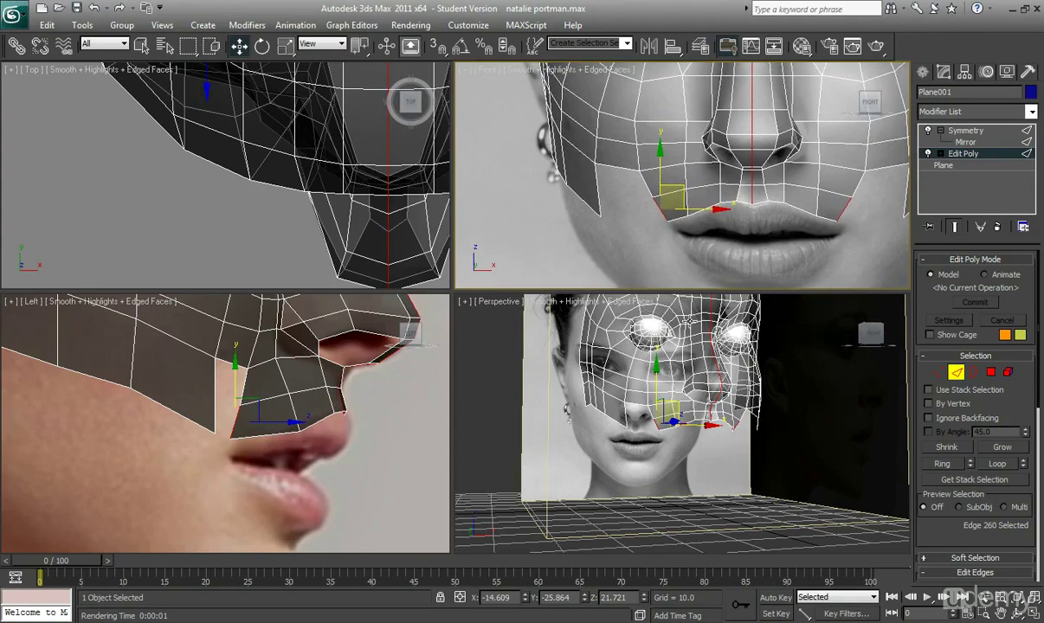
alt+middle_drag(687, 389, 776, 372)
click(800, 454)
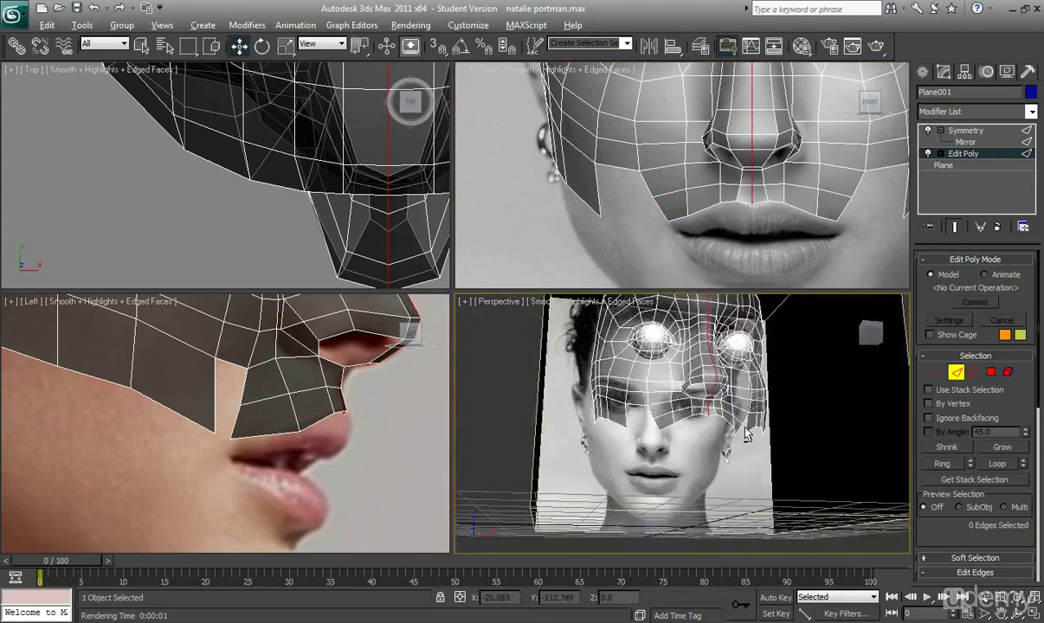
alt+middle_drag(747, 438, 728, 349)
Step: Move the mouth-corner vertex and the open-edge vertex above it forward in the Left view
click(934, 374)
click(936, 374)
click(634, 443)
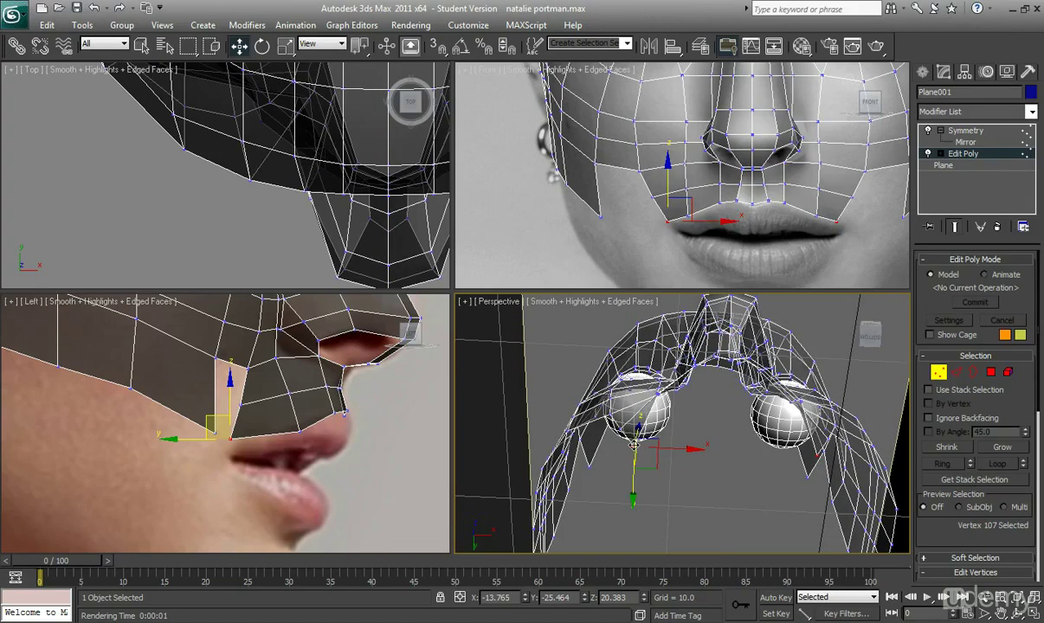
middle_drag(300, 414, 314, 422)
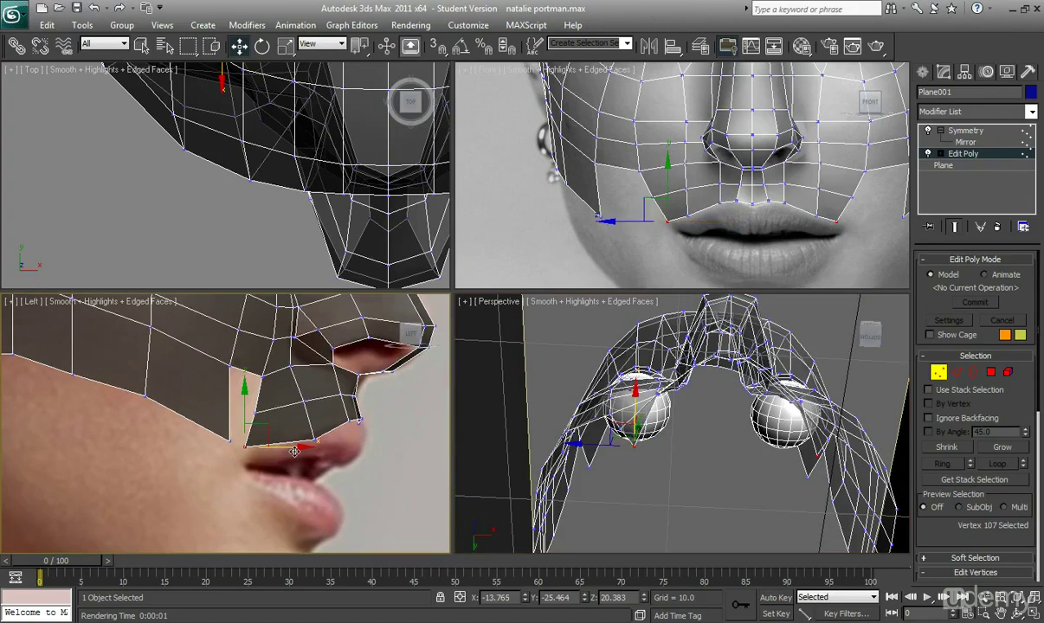
drag(292, 449, 314, 449)
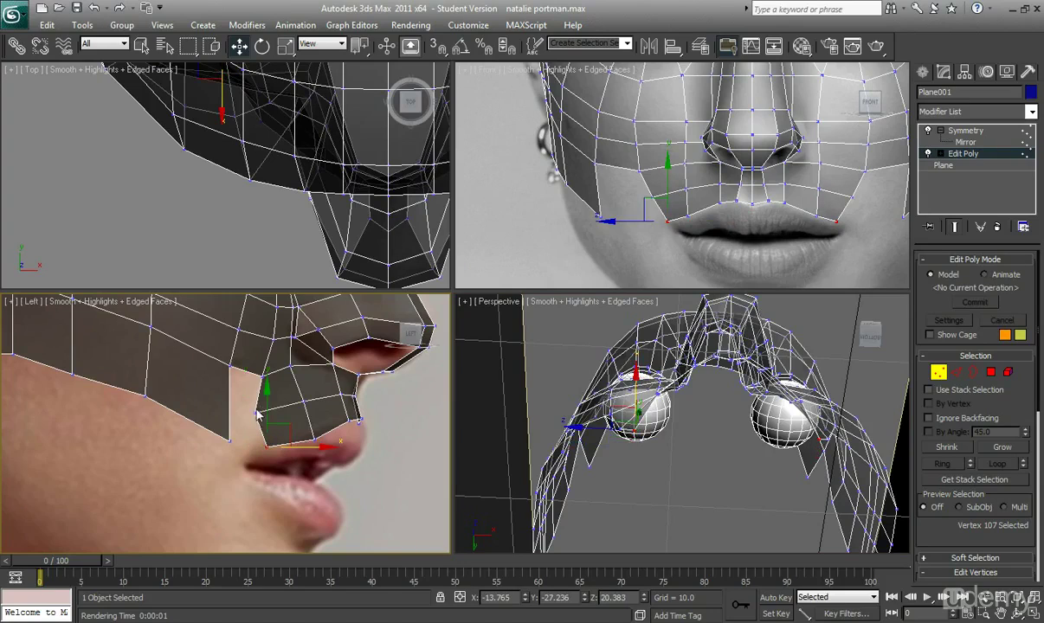
drag(254, 410, 311, 415)
Step: Nudge the mouth-corner vertex and its upper neighbour slightly further forward in the Left view, checking the curvature from below
click(266, 448)
mouse_move(687, 491)
alt+middle_down()
mouse_move(718, 501)
mouse_move(706, 499)
alt+middle_up()
middle_drag(349, 477, 361, 478)
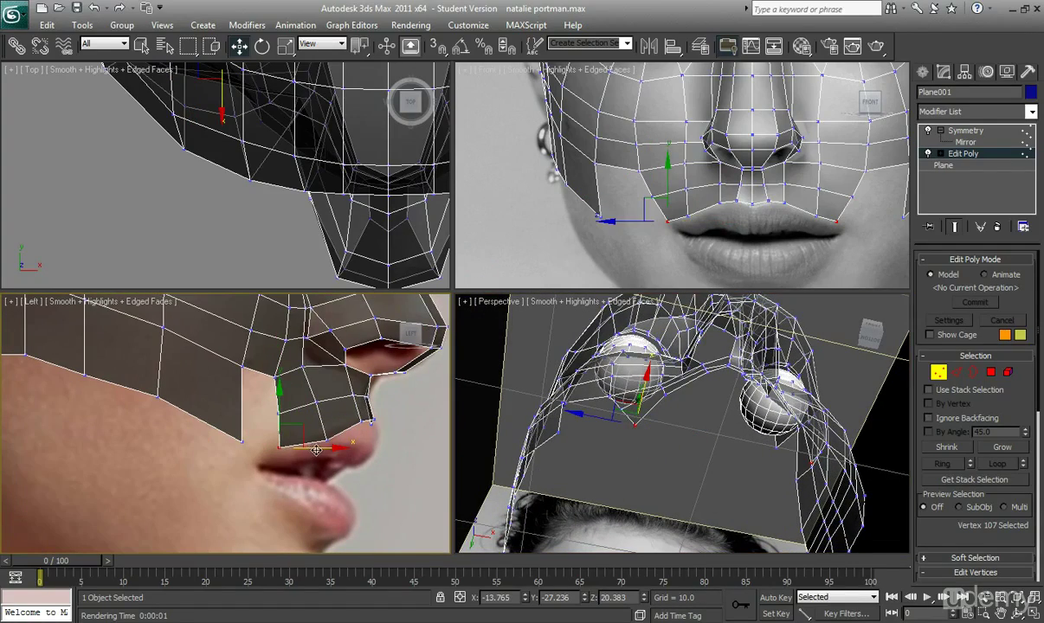
drag(319, 450, 326, 448)
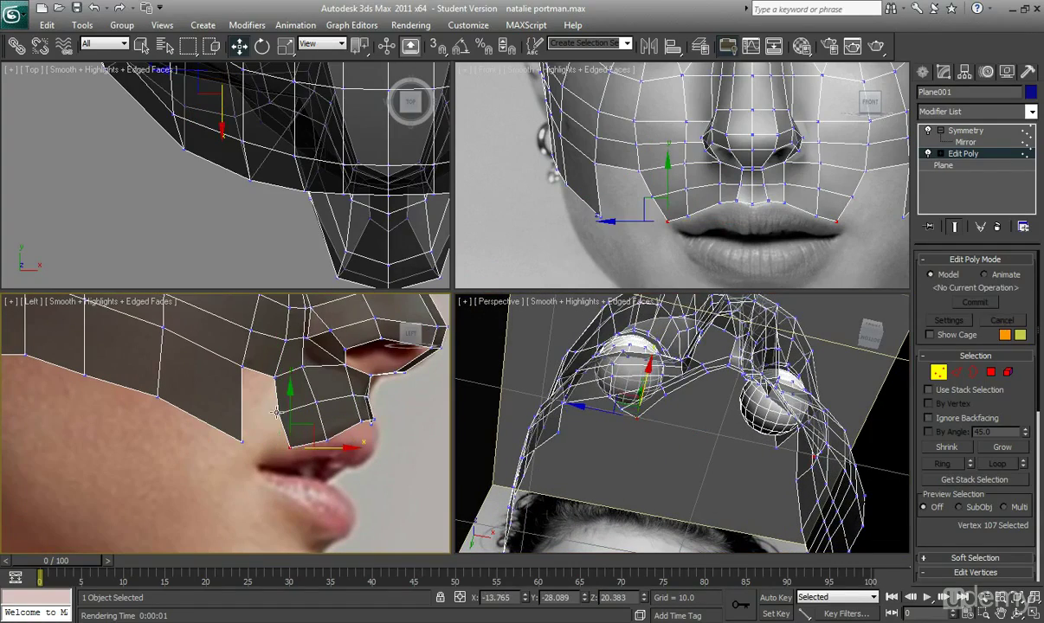
click(317, 417)
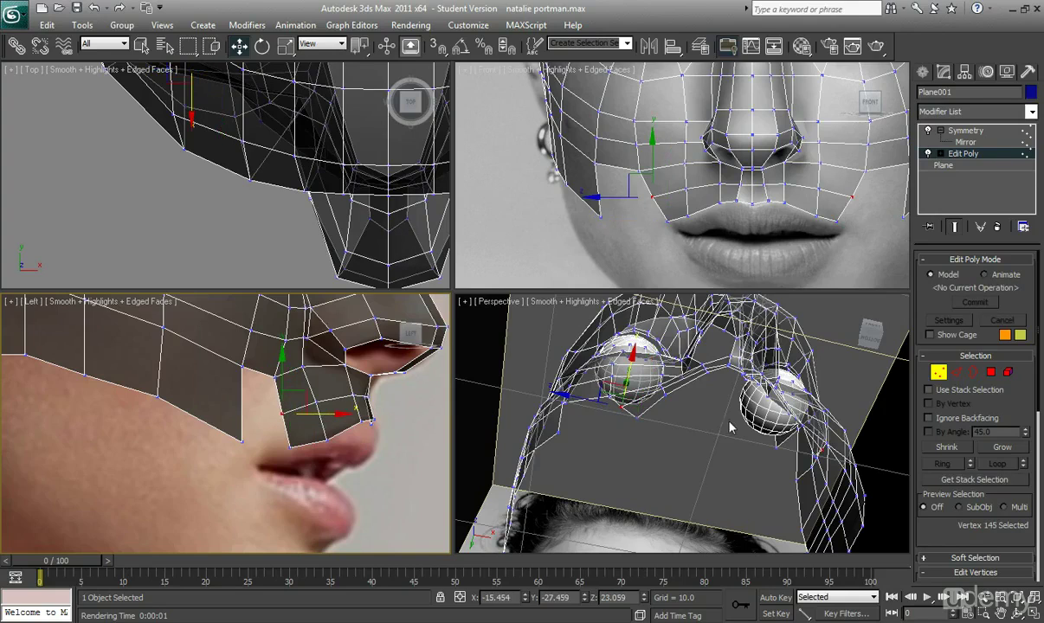
Step: Raise the upper-lip edge vertex beside the mouth corner slightly in the Left view to follow the lip outline
alt+middle_drag(731, 426, 636, 424)
click(638, 420)
middle_drag(669, 224, 657, 224)
alt+middle_drag(687, 443, 674, 363)
middle_drag(313, 406, 322, 404)
click(335, 437)
drag(335, 423, 340, 402)
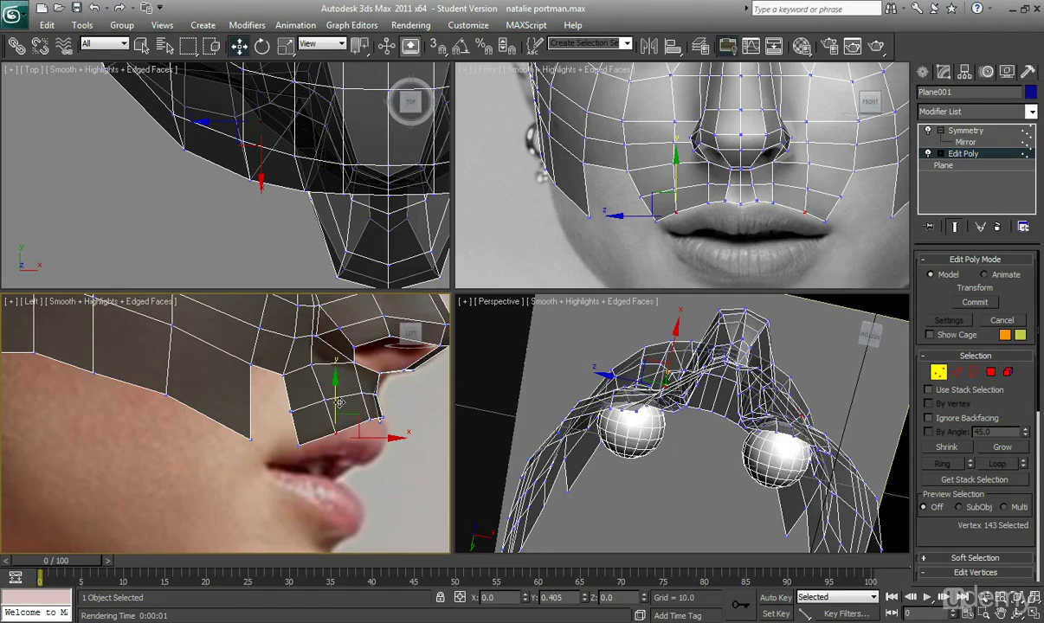
Step: Shift the mouth-corner vertex and the two-vertex column beside it slightly inward in the Front view
scroll(697, 238, up, 3)
click(672, 205)
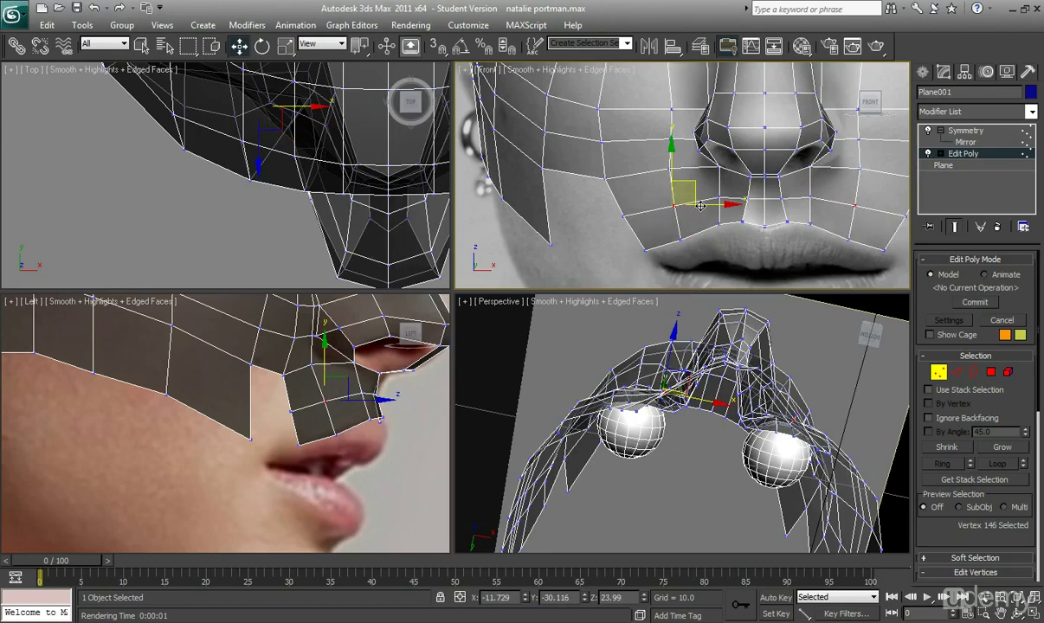
click(671, 169)
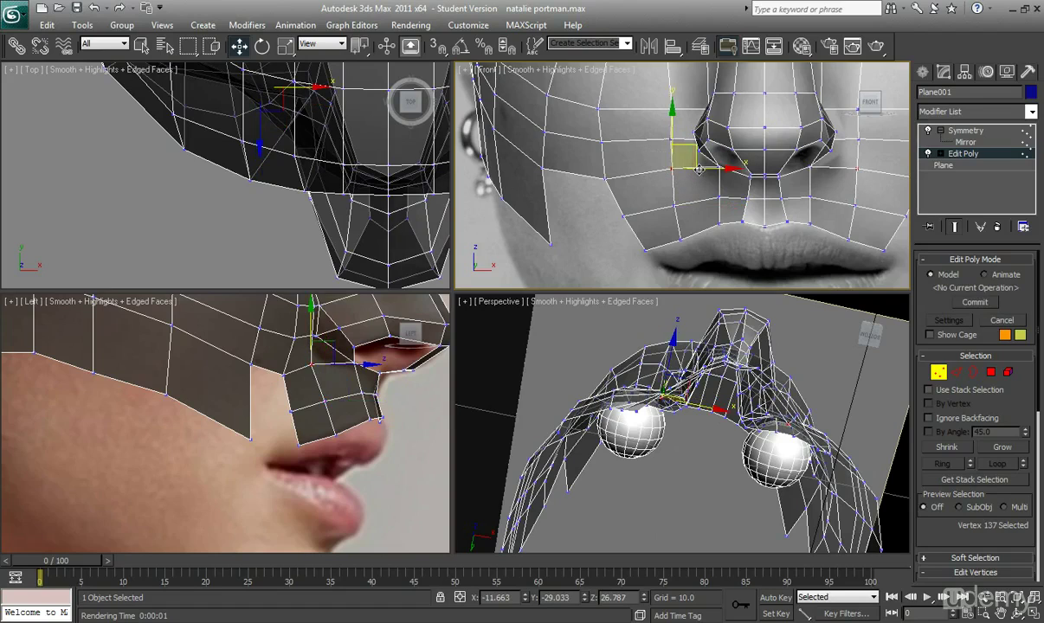
click(645, 250)
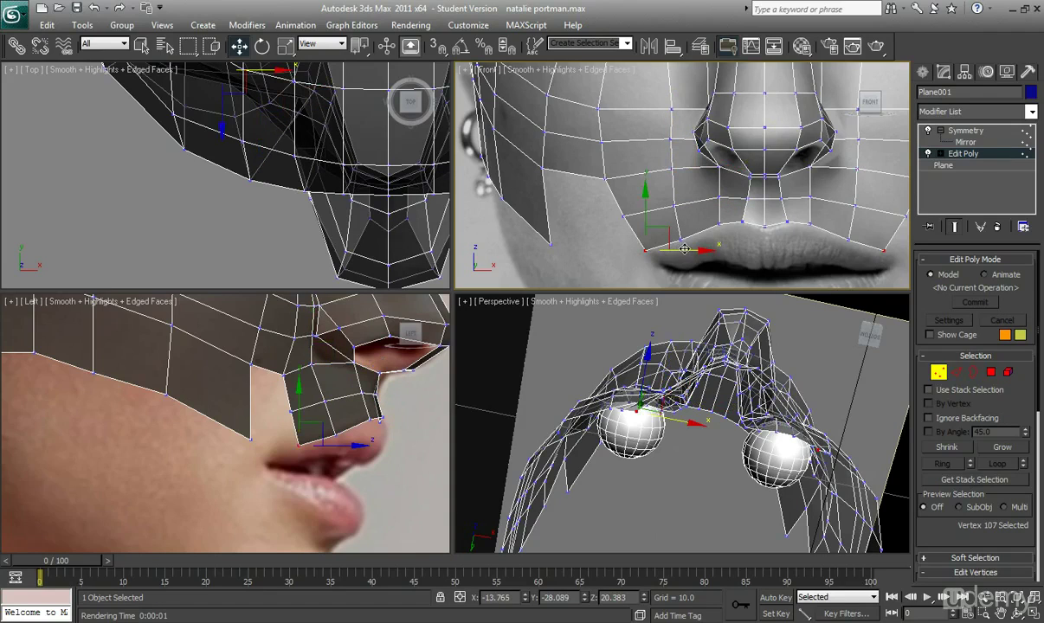
drag(661, 190, 719, 220)
Step: Nudge the column beside the mouth corner in the Left view, and slide its lip-edge vertex inward along the lip in the Front view
middle_drag(338, 390, 340, 394)
mouse_move(331, 386)
mouse_down()
mouse_move(332, 372)
mouse_move(332, 383)
mouse_up()
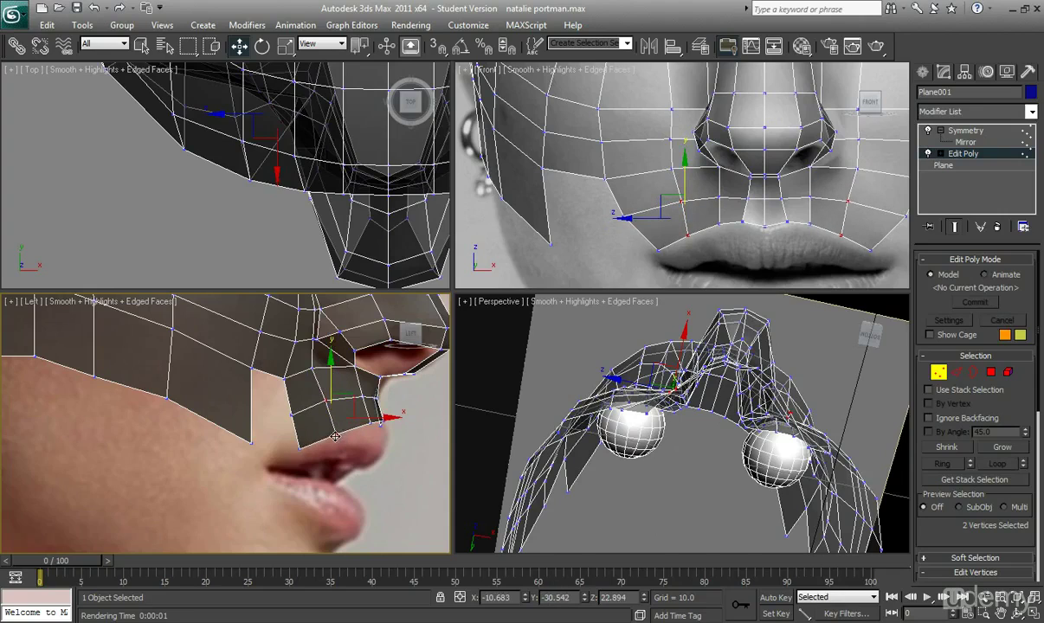
click(314, 368)
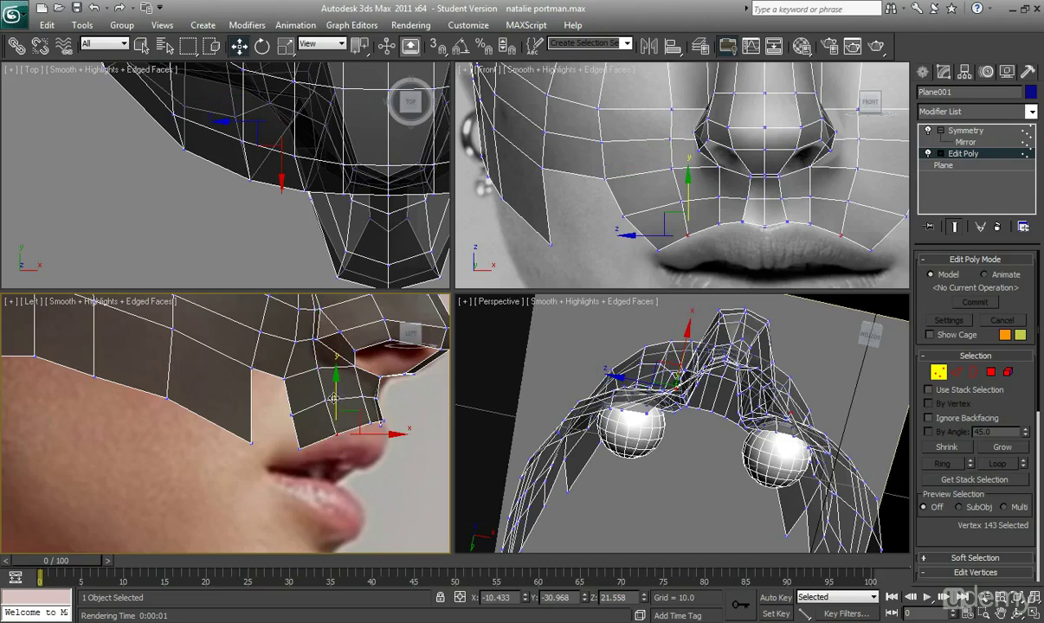
click(335, 429)
scroll(671, 250, up, 4)
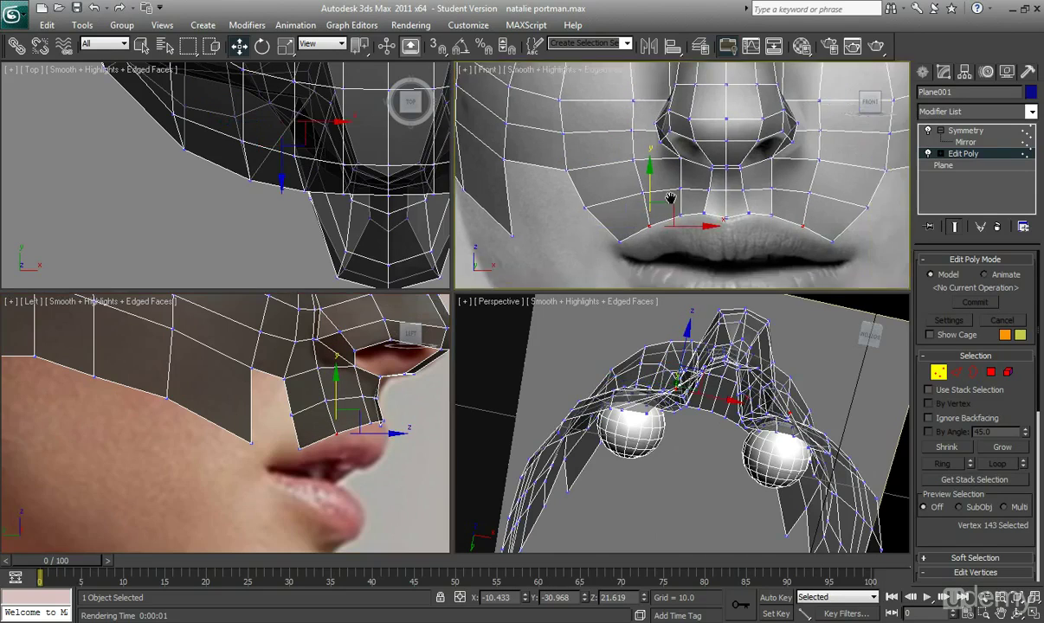
drag(671, 249, 682, 245)
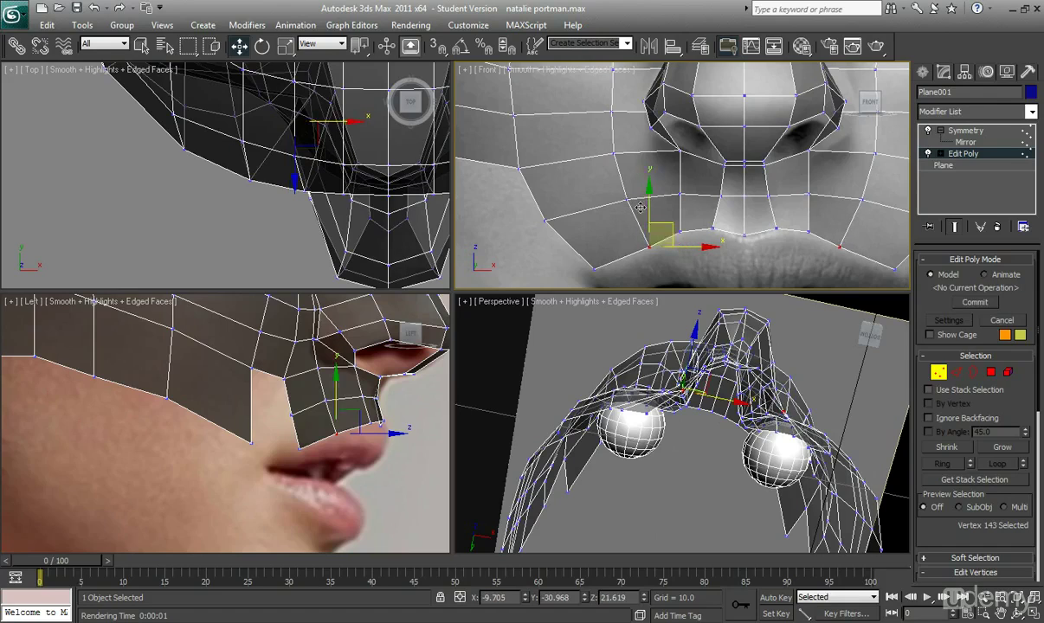
Step: Adjust the cheek vertex beside the nostril and shift the mouth-corner vertex inward to the photo's lip corner in the Front view
scroll(604, 205, down, 2)
click(628, 131)
drag(659, 134, 658, 164)
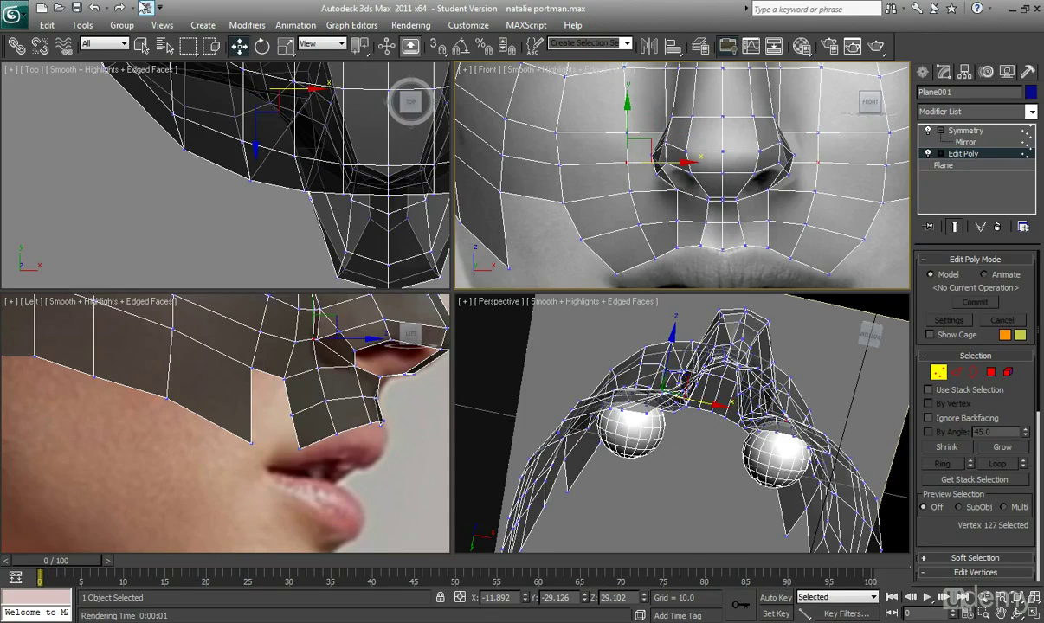
middle_drag(641, 254, 661, 218)
click(637, 235)
drag(658, 219, 666, 217)
Step: Move the open-edge vertex above the mouth corner slightly inward and up in the Front view
scroll(589, 176, down, 5)
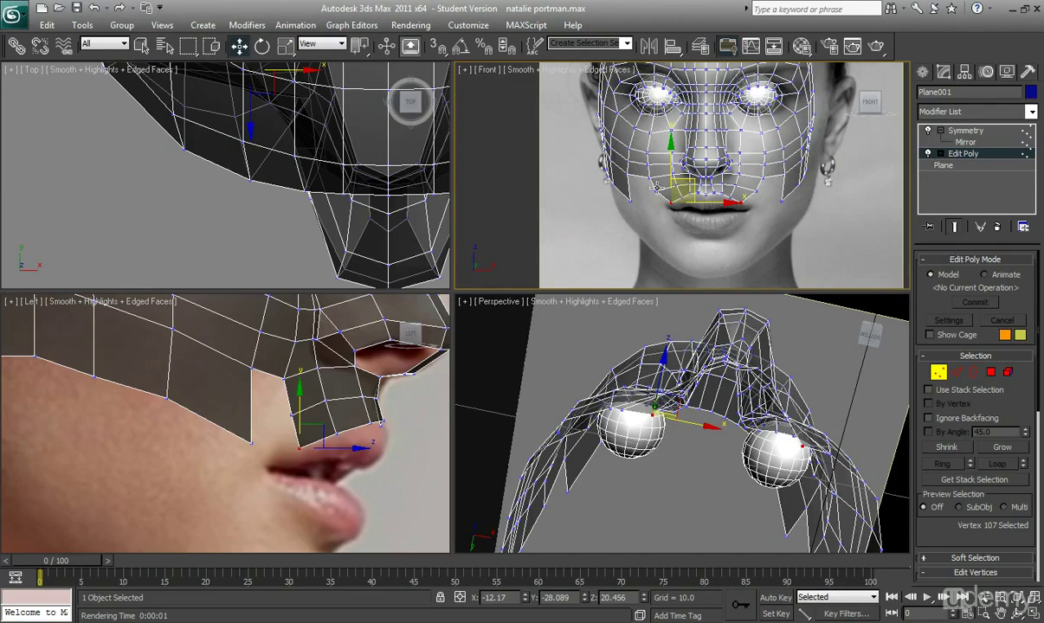
scroll(684, 221, up, 3)
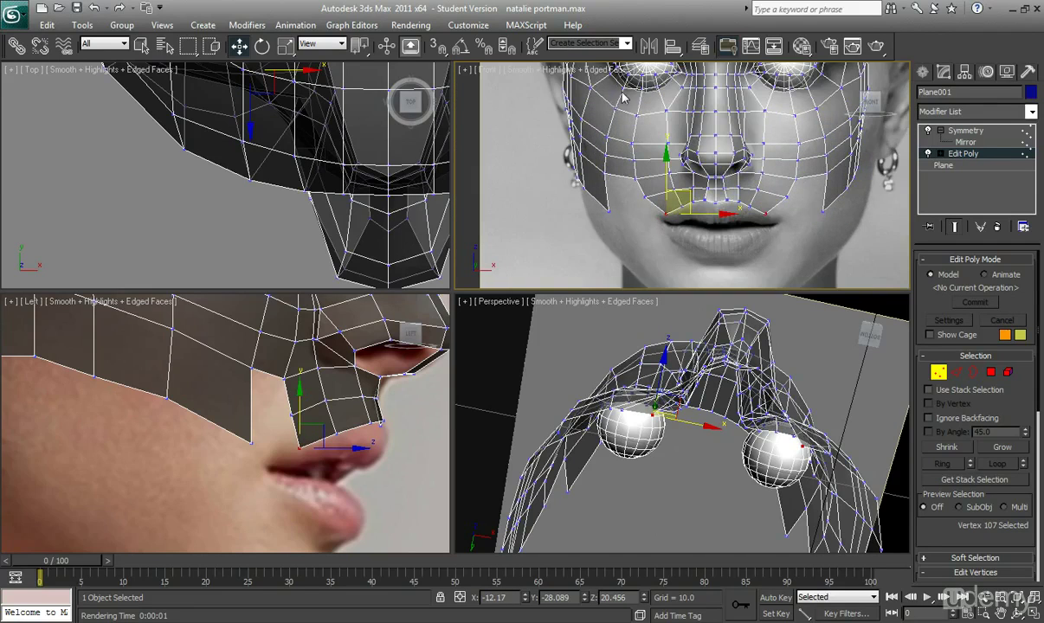
scroll(641, 214, up, 4)
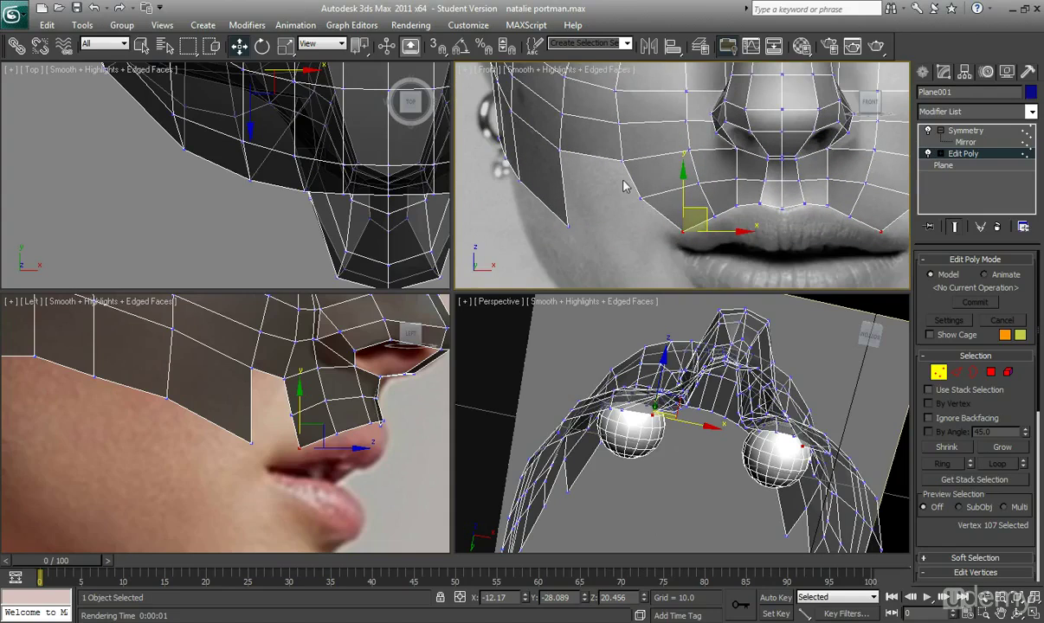
drag(653, 208, 653, 207)
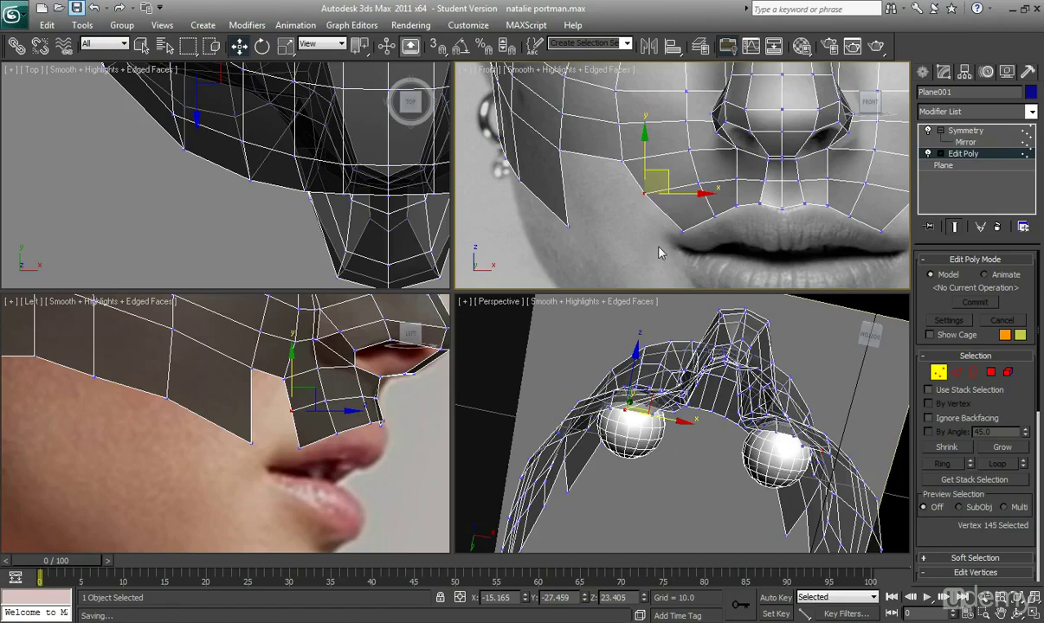
Step: Even out the cheek vertices above the open edge in the Front view, nudging the outer one slightly outward
middle_drag(625, 139, 622, 157)
drag(597, 128, 650, 142)
click(560, 131)
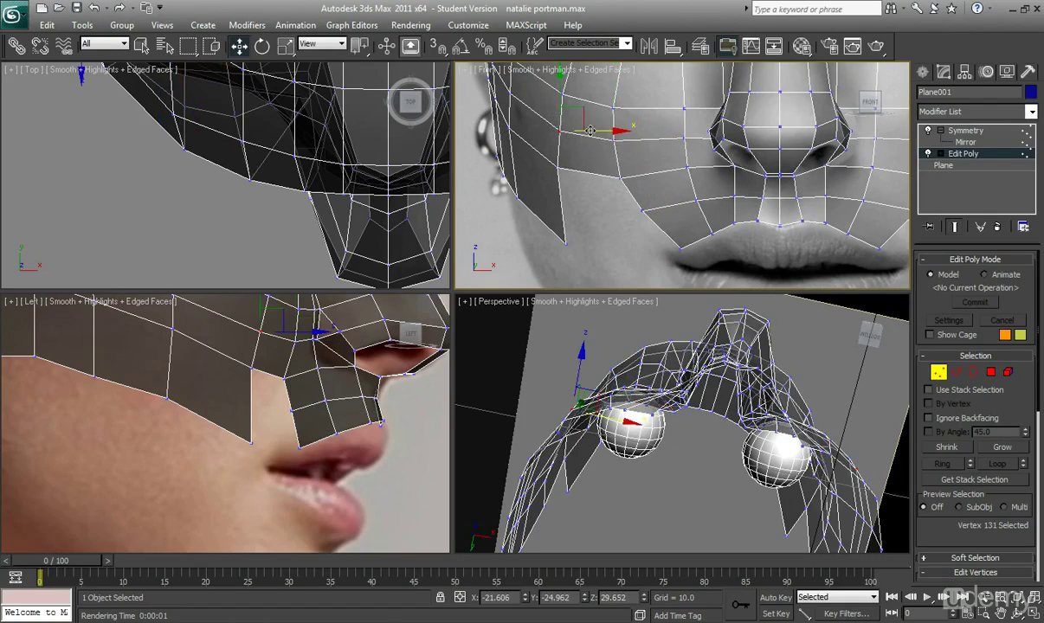
drag(590, 130, 587, 130)
middle_drag(679, 173, 641, 175)
scroll(653, 200, up, 5)
scroll(670, 210, down, 4)
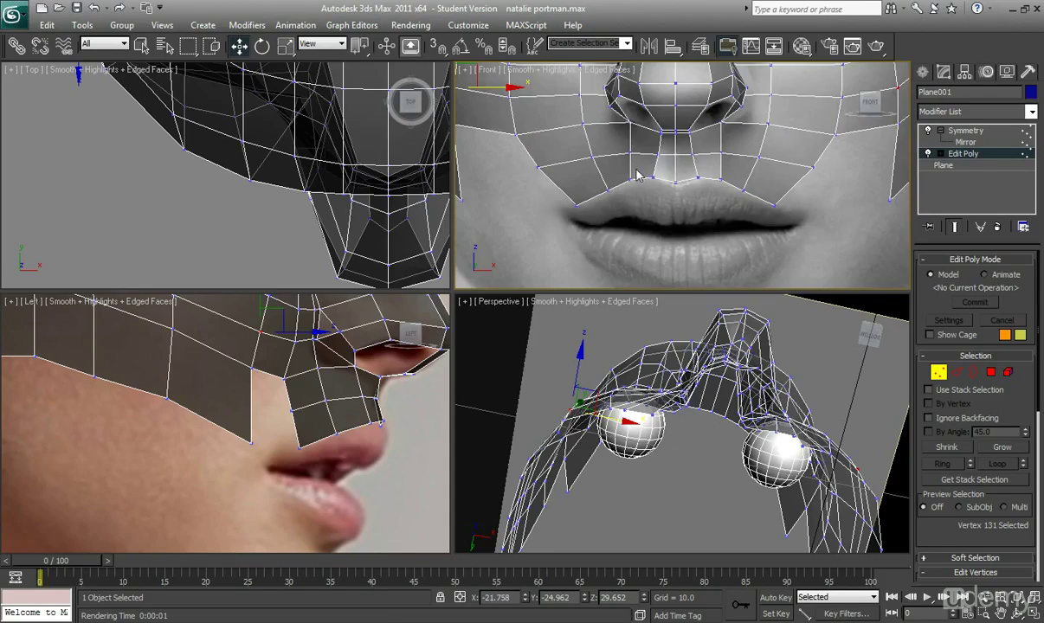
Step: Push the lip-edge vertex beside the mouth corner and the one above it slightly forward in the Left view
alt+middle_drag(711, 414, 753, 465)
click(651, 415)
alt+middle_drag(655, 416, 671, 432)
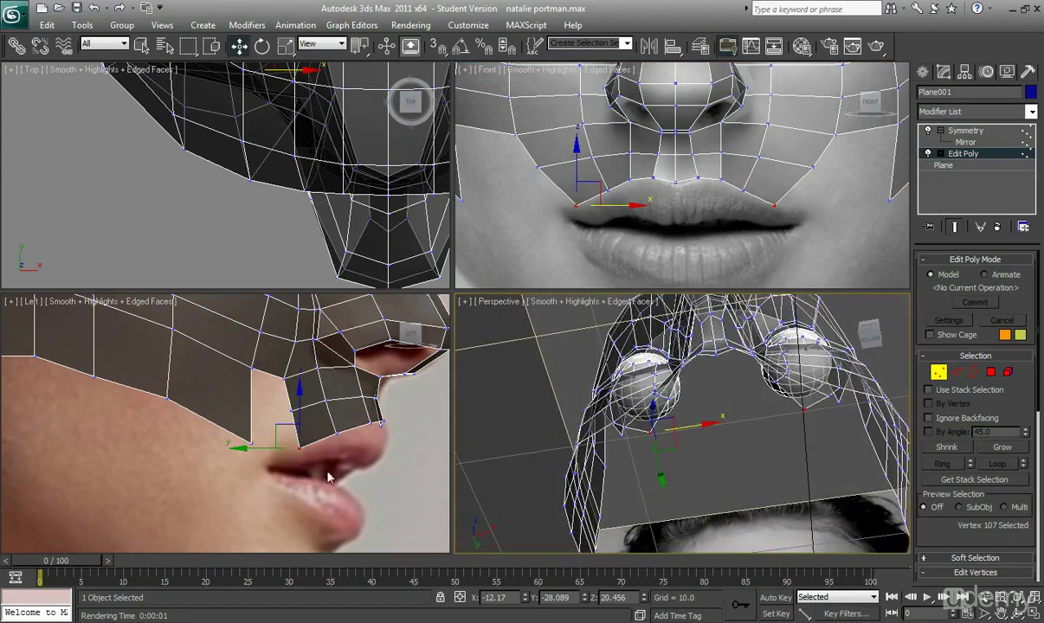
middle_drag(314, 469, 351, 459)
click(370, 448)
ctrl+click(357, 415)
drag(402, 431, 411, 434)
click(380, 427)
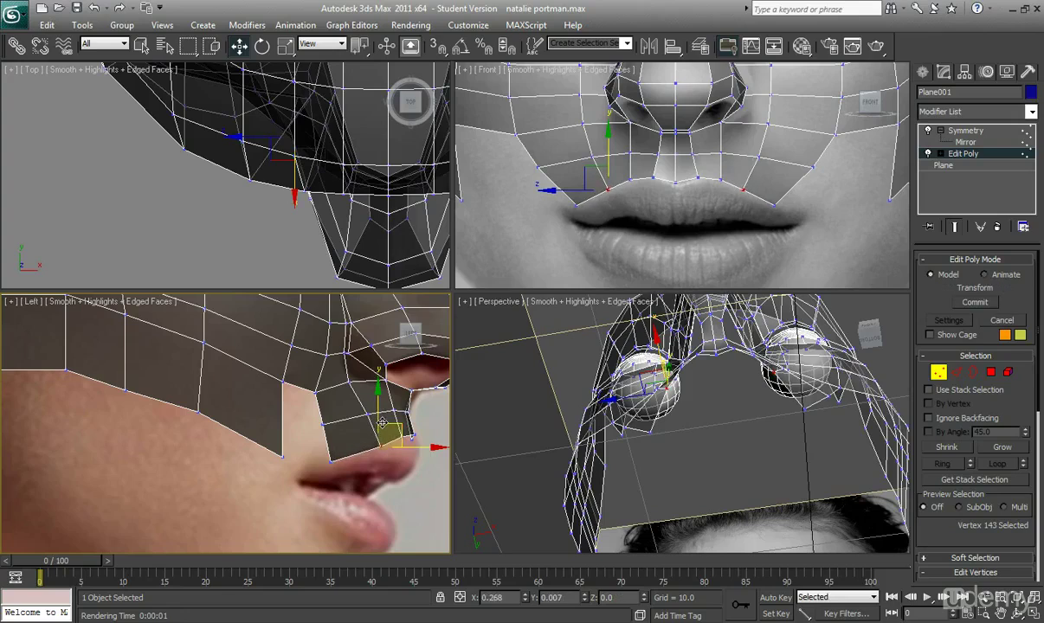
click(367, 409)
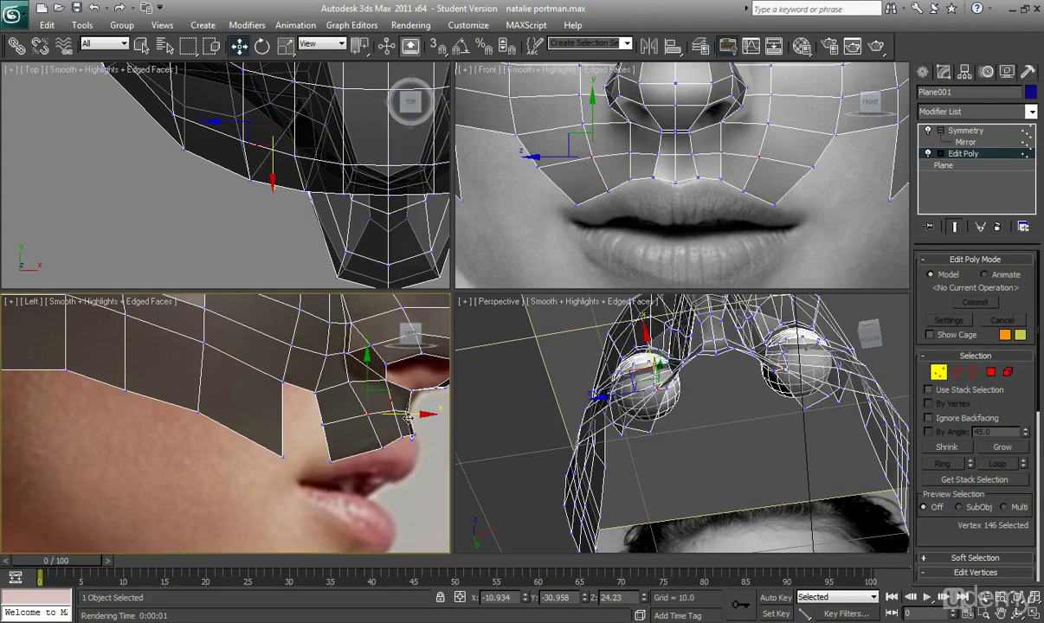
Step: Move the mouth-corner vertex forward and slightly up, and the open-edge vertex above it forward, in the Left view
click(330, 458)
drag(355, 437, 369, 435)
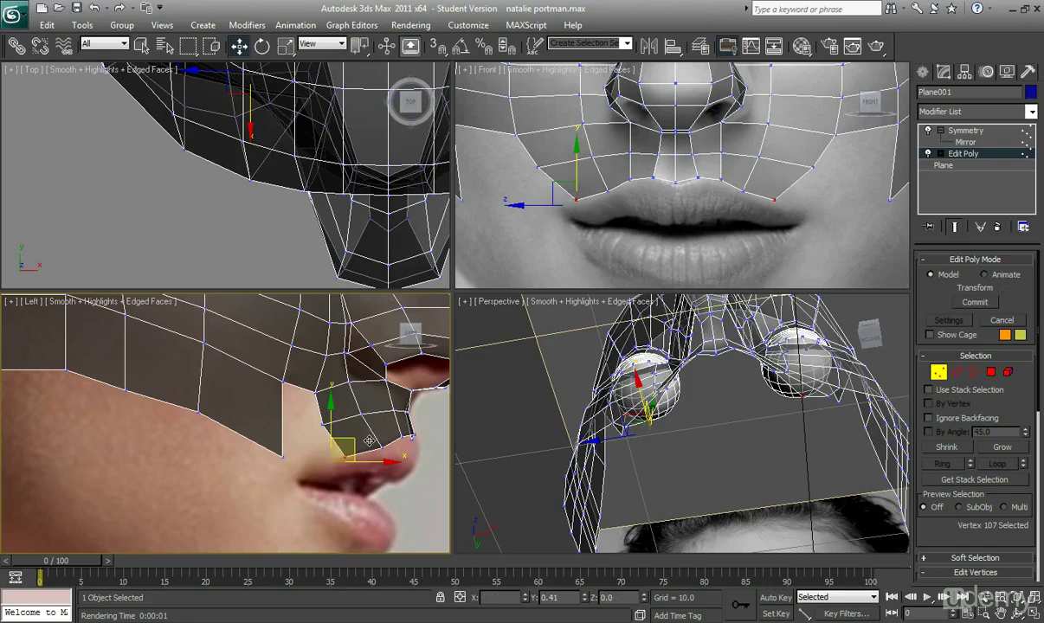
click(322, 423)
drag(356, 425, 362, 426)
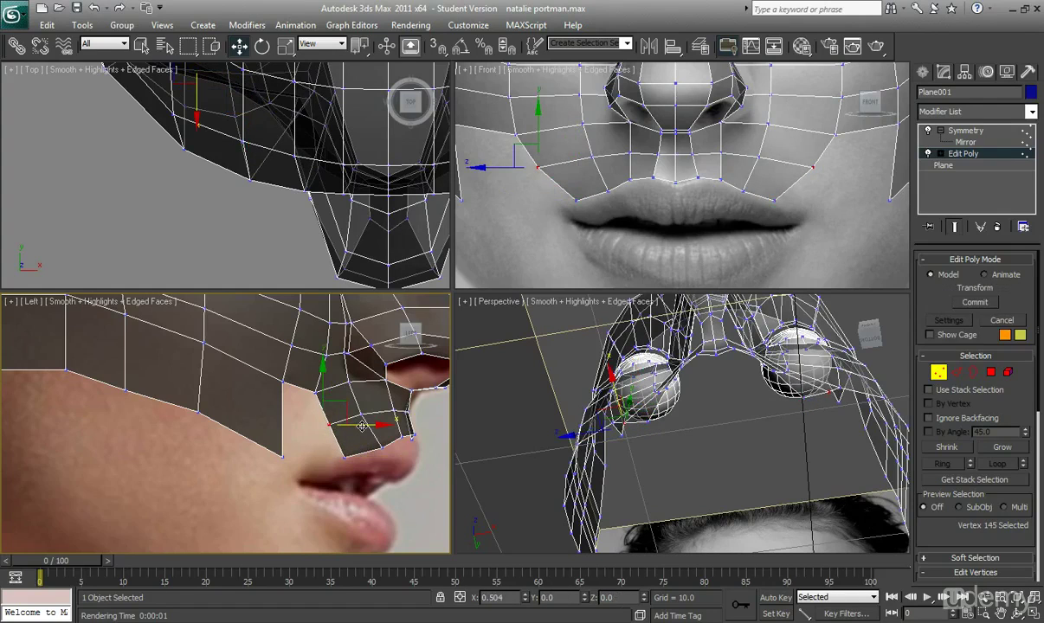
Step: Adjust the vertices around the nostril rim in the Front view to match the photo's nostril outline
alt+middle_drag(606, 428, 690, 463)
scroll(690, 502, up, 3)
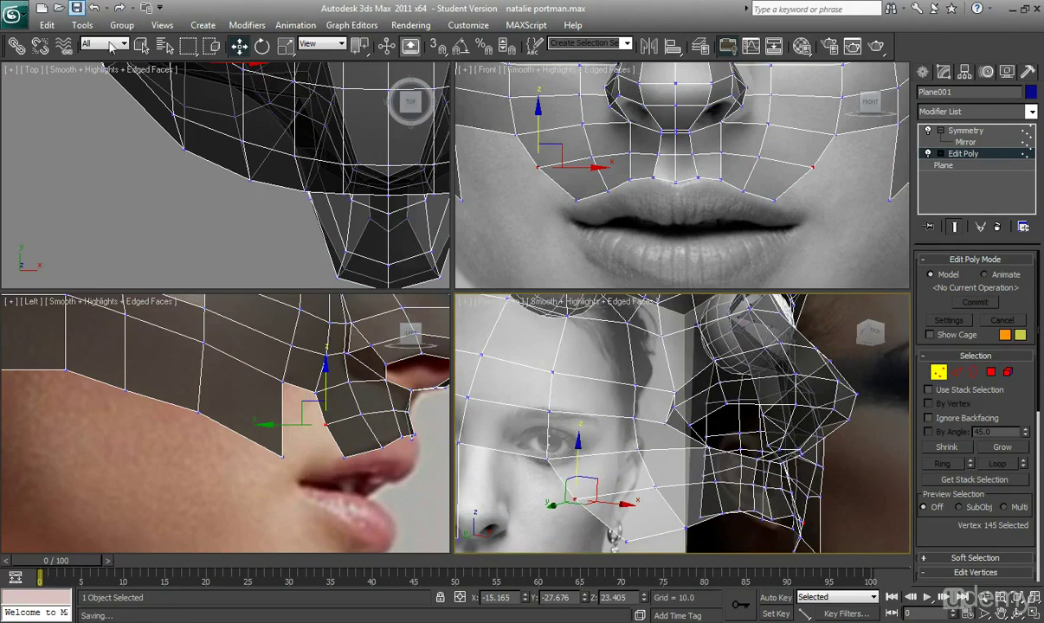
alt+middle_drag(640, 398, 588, 431)
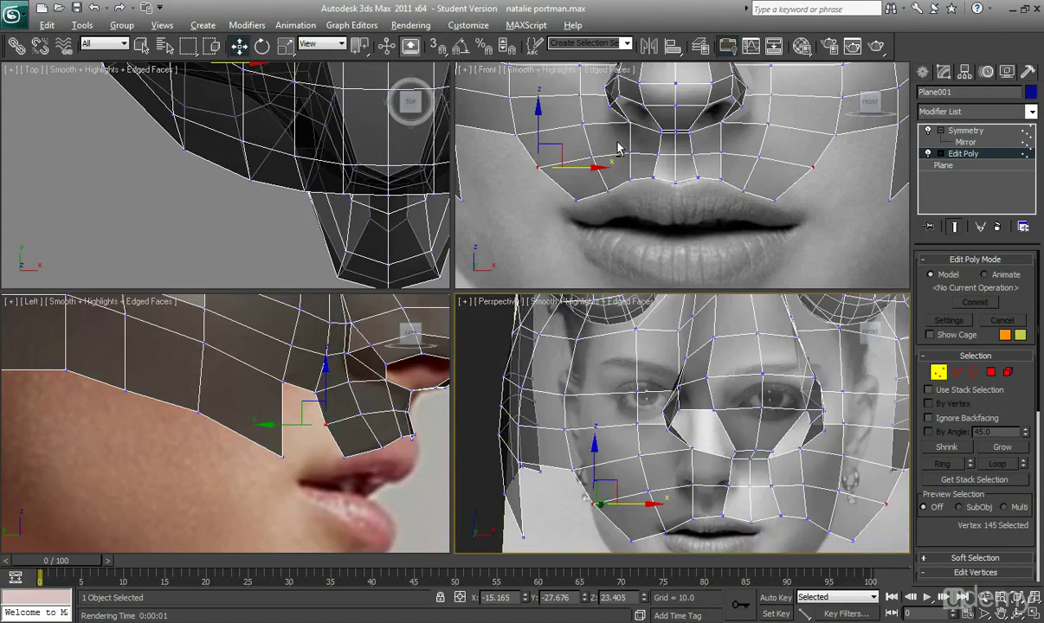
scroll(619, 143, up, 3)
click(639, 130)
drag(662, 117, 668, 119)
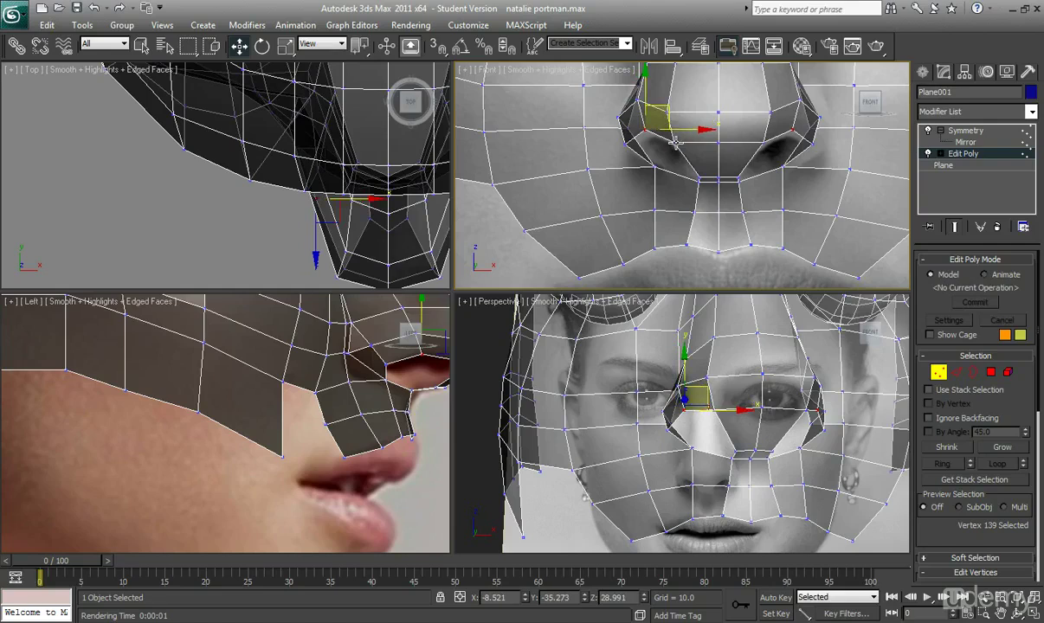
click(674, 142)
drag(715, 144, 708, 145)
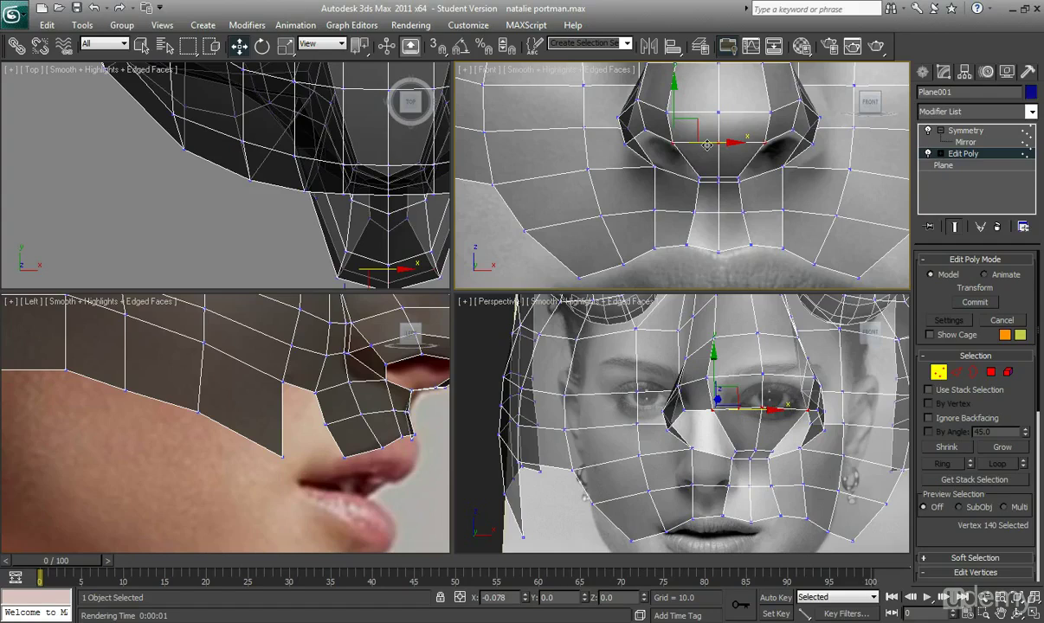
drag(708, 145, 664, 148)
click(623, 145)
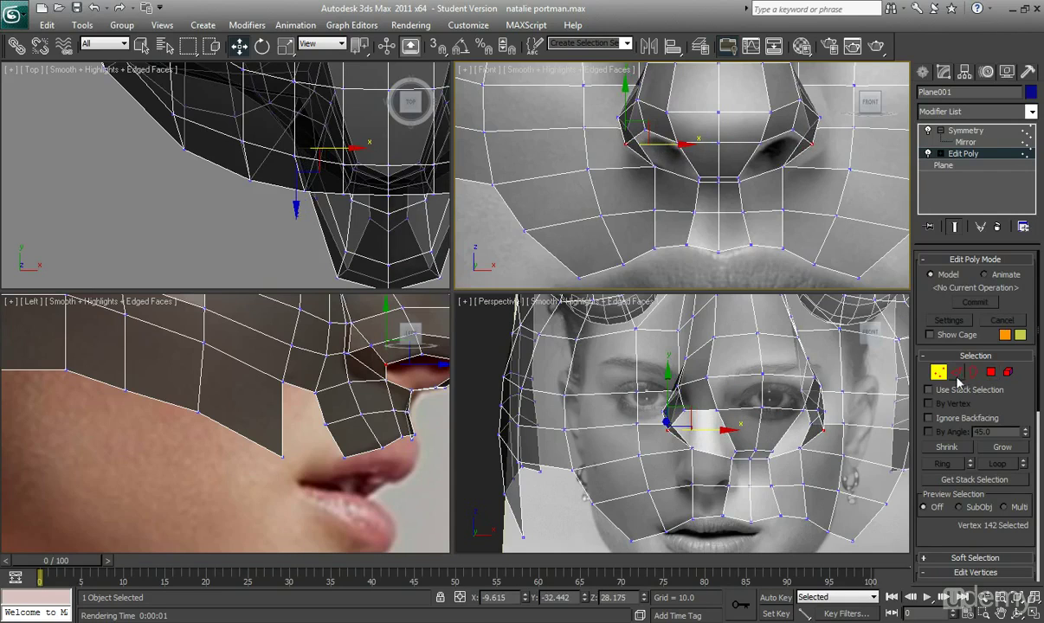
Step: Select the six edges bordering the nostril opening and turn on see-through display of the mesh
click(956, 374)
alt+middle_drag(735, 506, 775, 429)
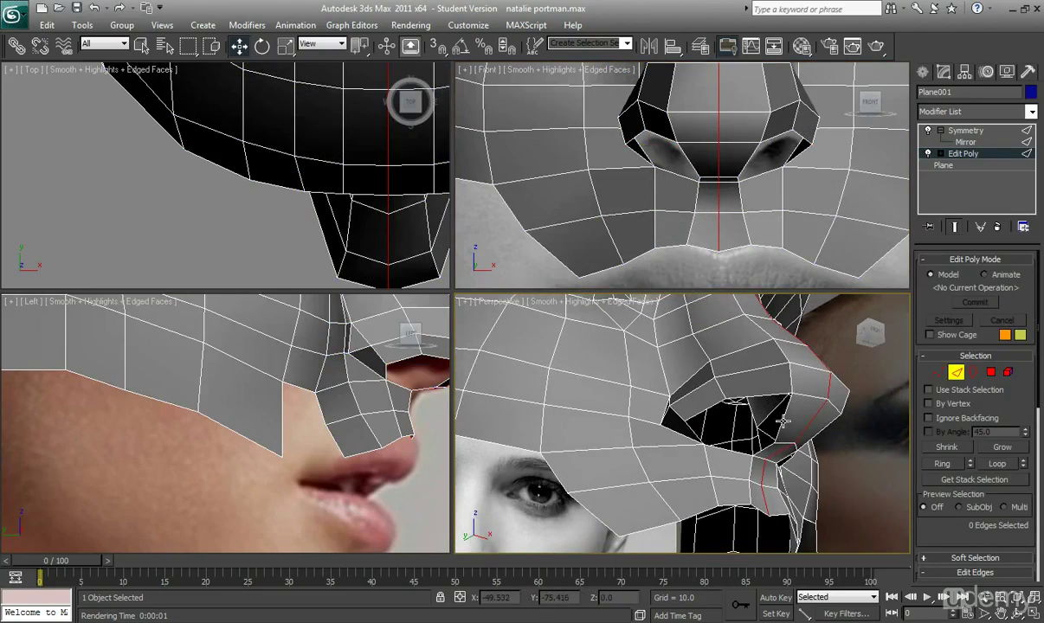
click(783, 421)
ctrl+click(753, 397)
ctrl+click(703, 409)
alt+middle_drag(659, 404, 683, 428)
ctrl+click(686, 430)
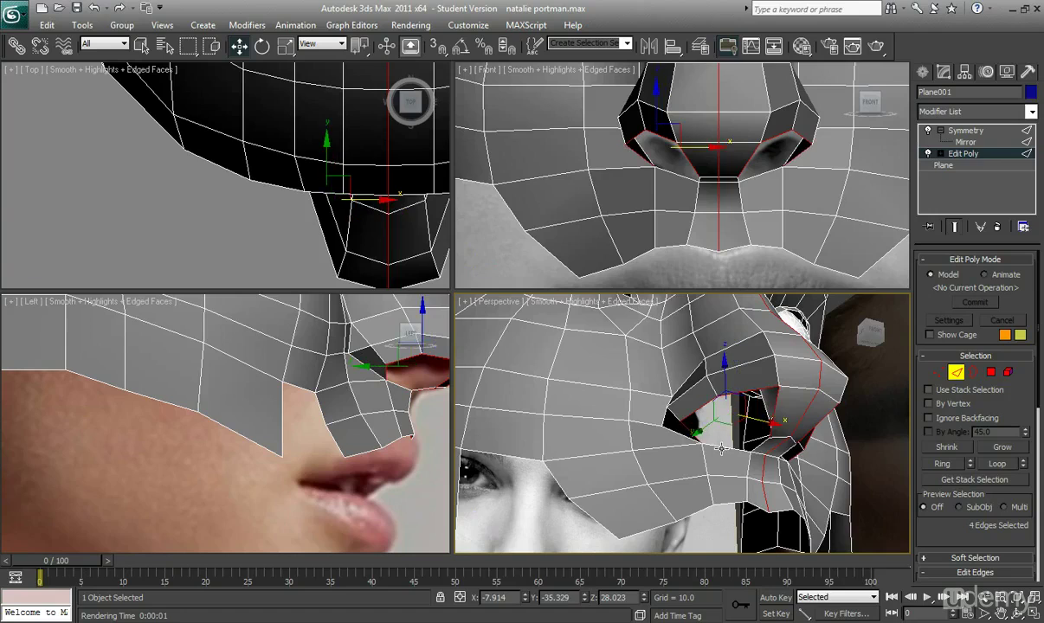
ctrl+click(722, 448)
alt+middle_drag(728, 457, 855, 458)
ctrl+click(798, 439)
key(alt+x)
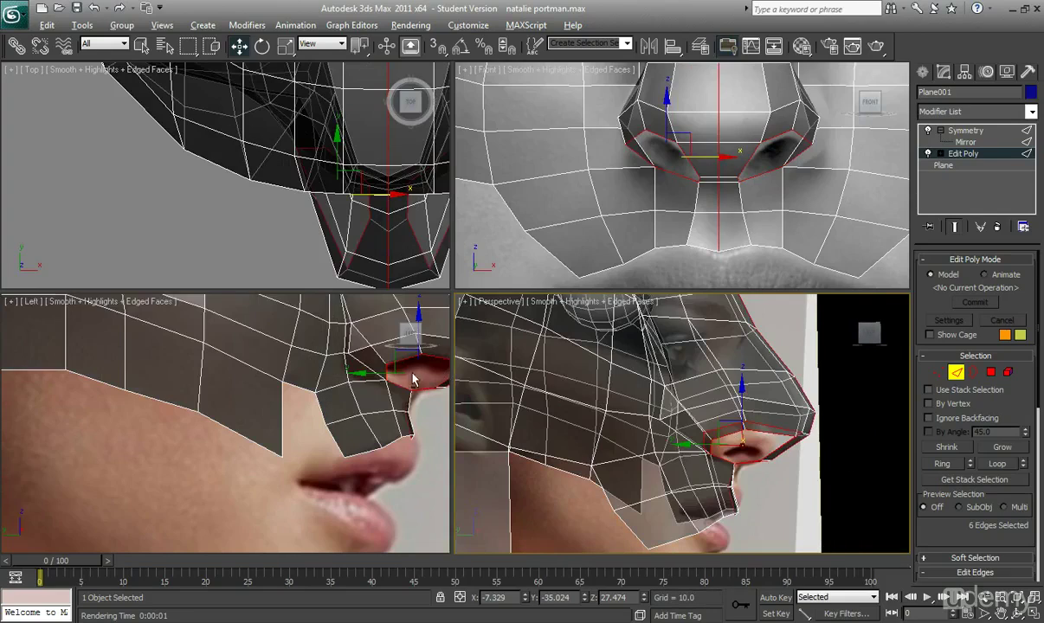
middle_drag(391, 381, 265, 379)
middle_drag(329, 385, 296, 409)
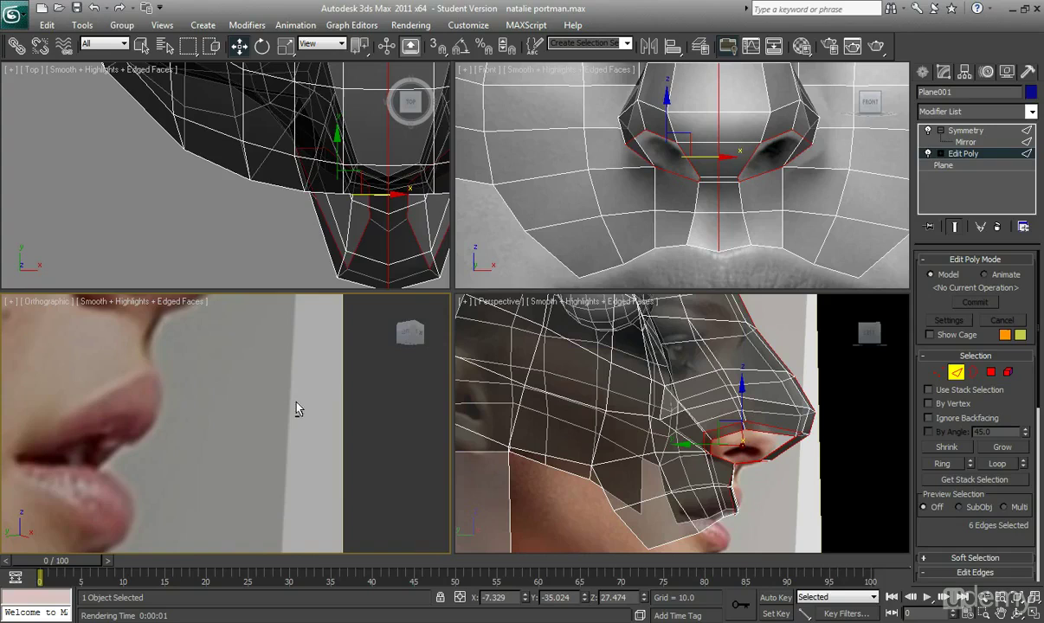
Step: Switch the Orthographic viewport to the Left view and frame it closely on the nose and upper lip
click(39, 305)
click(109, 398)
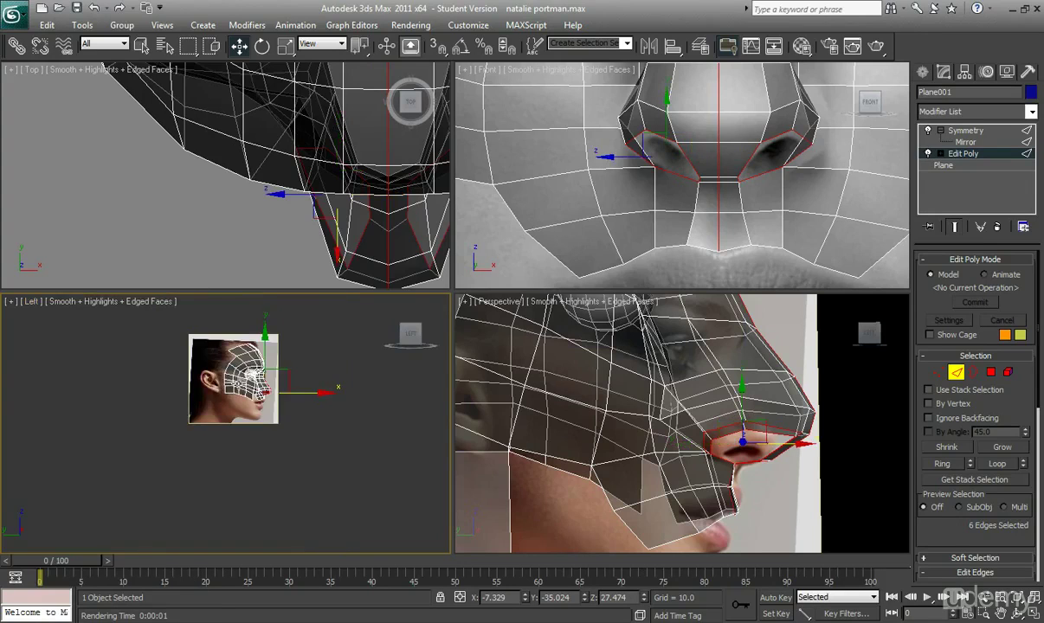
scroll(241, 390, up, 10)
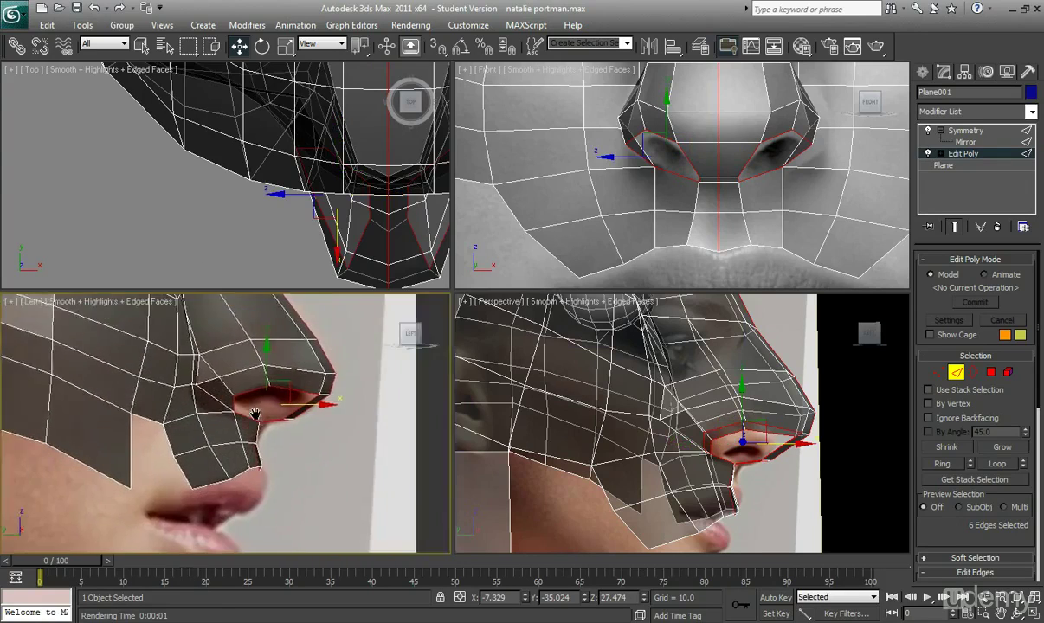
scroll(255, 413, up, 3)
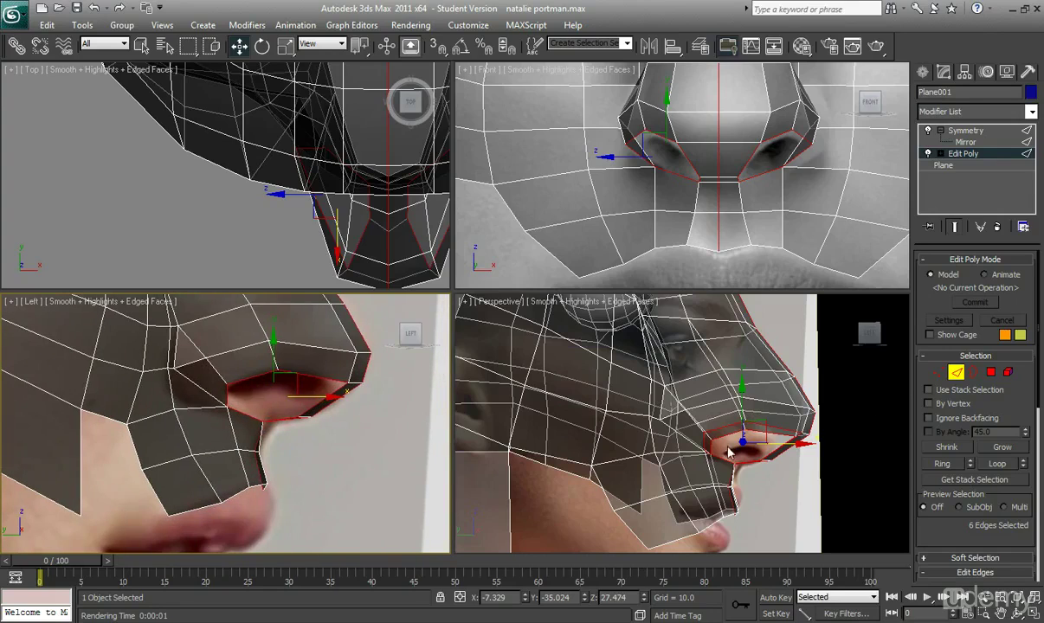
Step: Raise the lower nostril-rim edge along the columella to a Z position of about 26.47 in the Left view
click(689, 161)
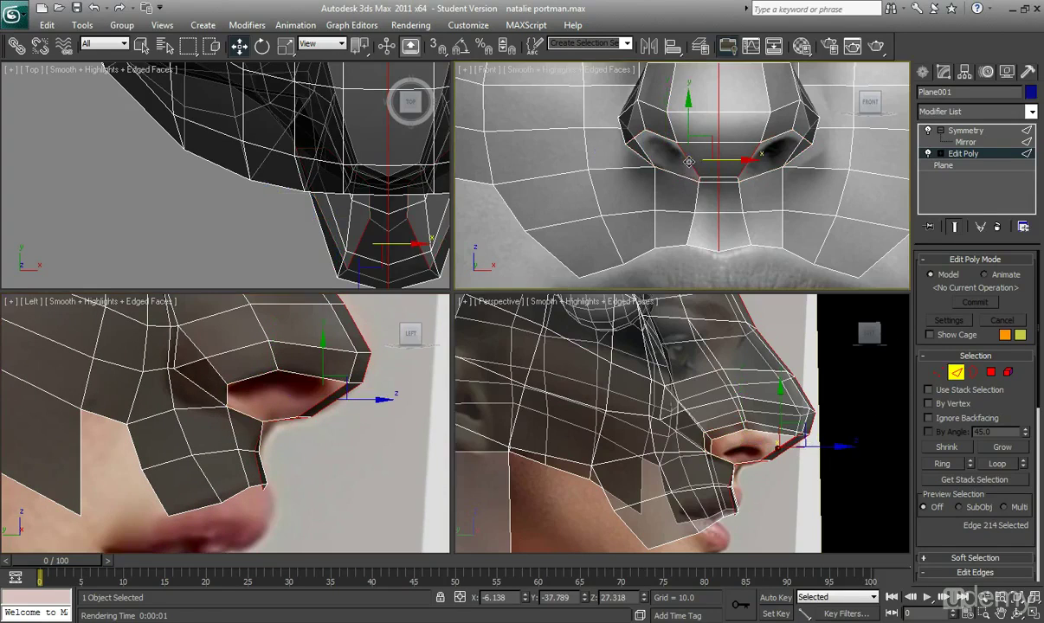
ctrl+click(286, 420)
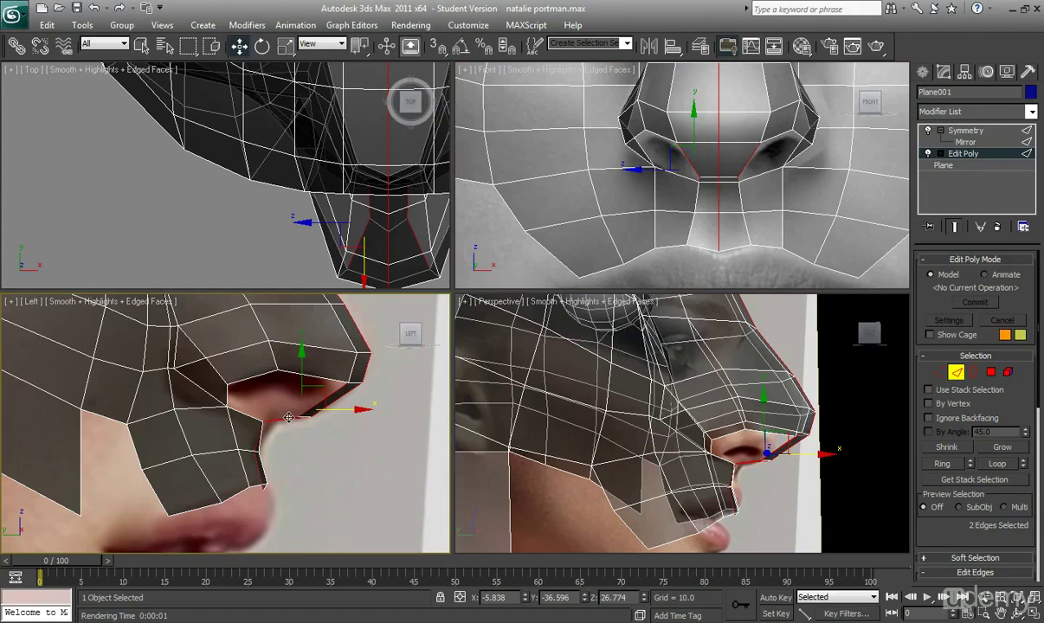
drag(289, 418, 281, 362)
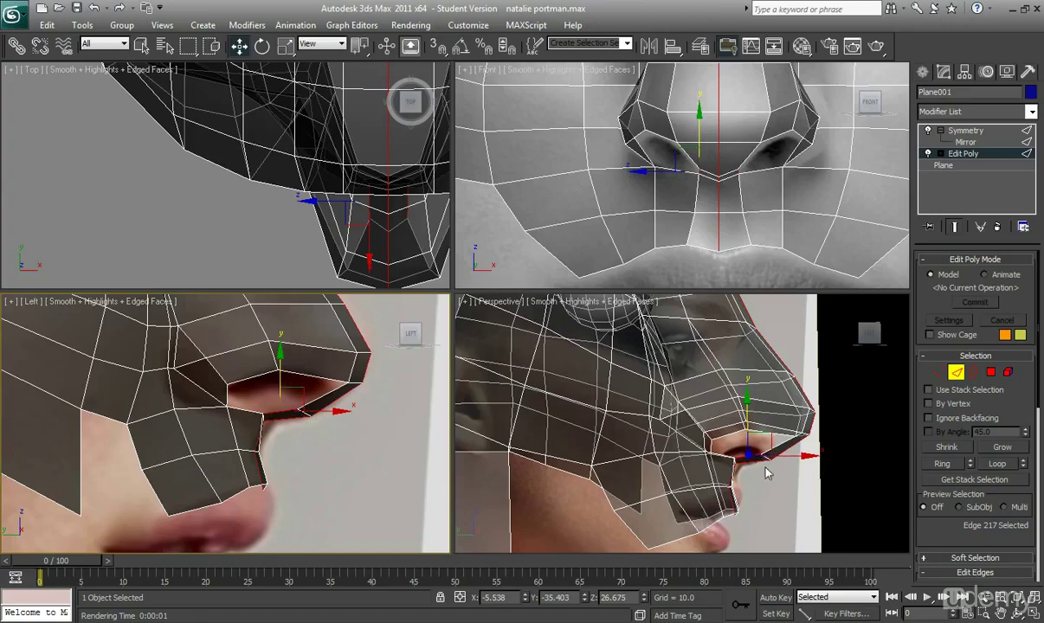
alt+middle_drag(765, 474, 636, 455)
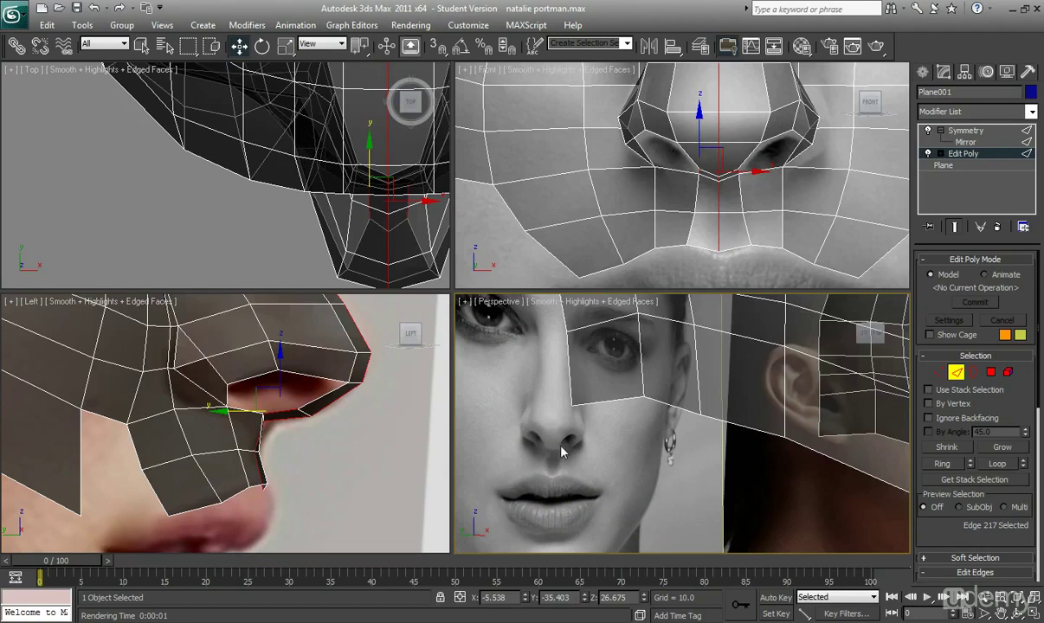
alt+middle_drag(634, 463, 674, 467)
key(ctrl+y)
middle_drag(297, 393, 302, 401)
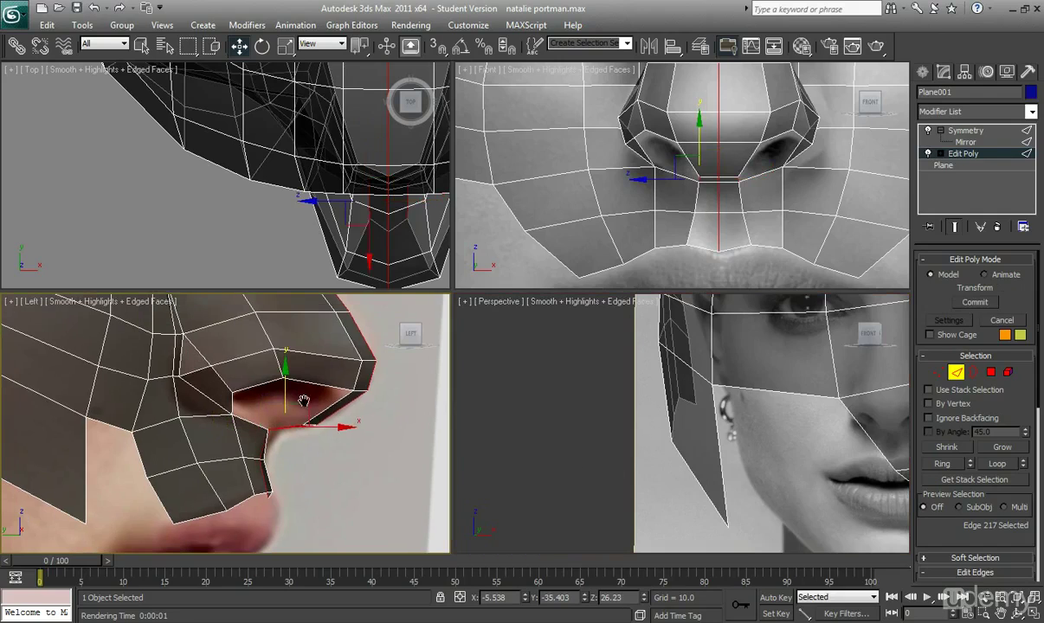
drag(285, 396, 285, 388)
scroll(788, 405, down, 3)
middle_drag(788, 405, 711, 412)
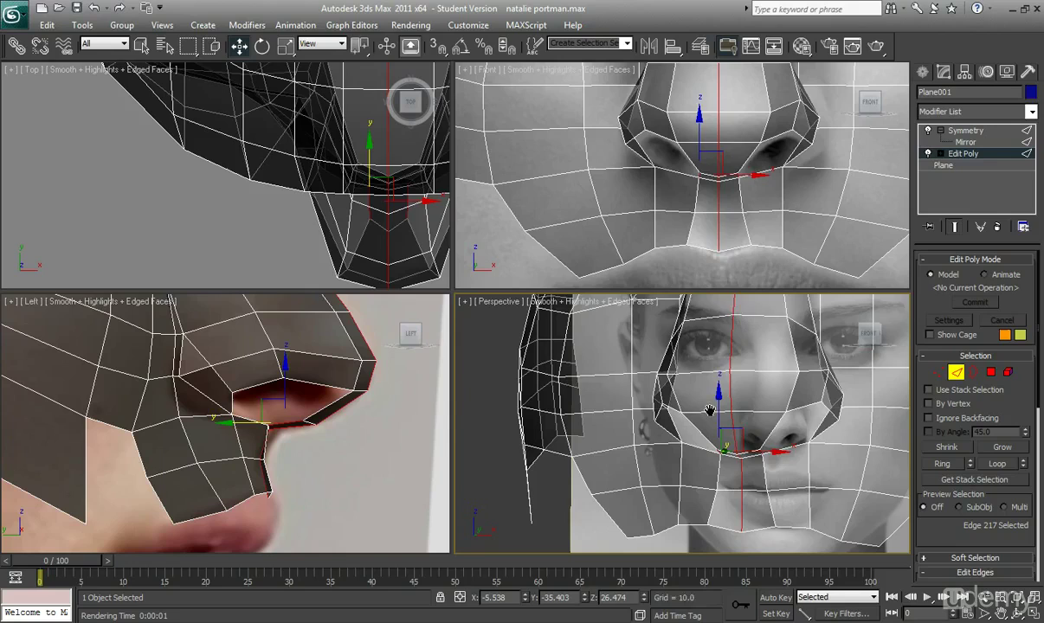
Step: Add the inner, upper and outer edges of the nostril opening to the selected columella edge in the Front view
ctrl+click(689, 159)
ctrl+click(666, 139)
ctrl+click(635, 141)
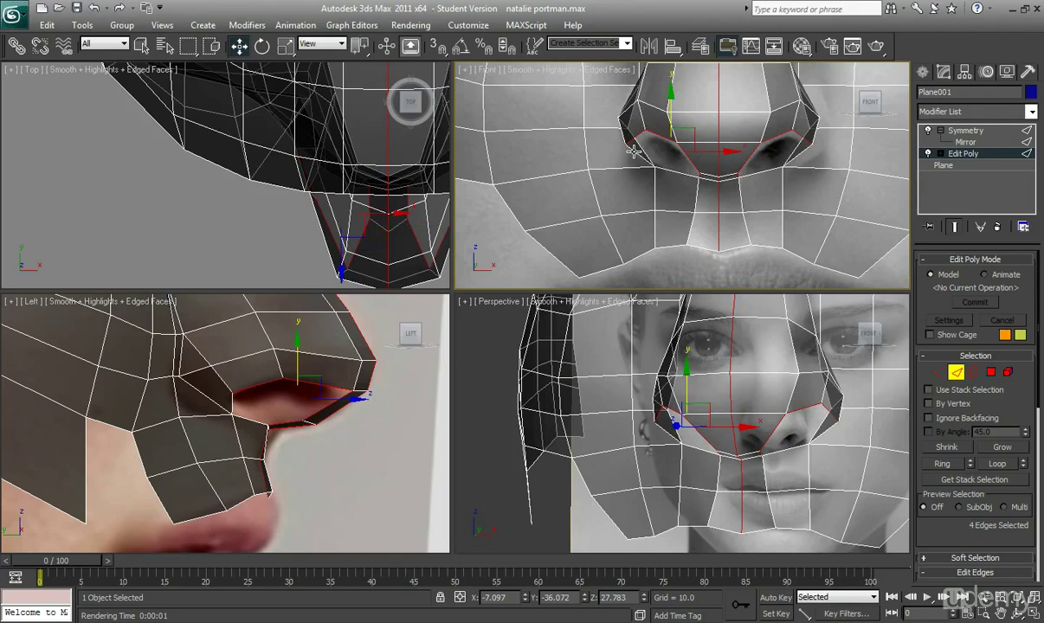